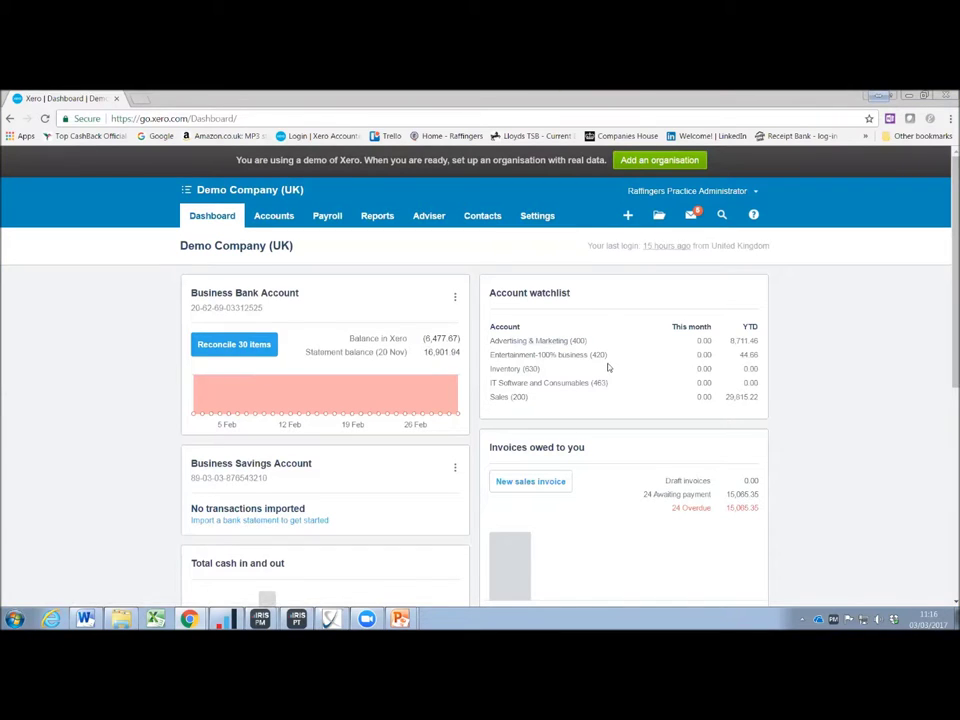
Edit the dashboard layout so Expense claims sits above Bills you need to pay, and save the changes.
scroll(242, 299, "down", 1)
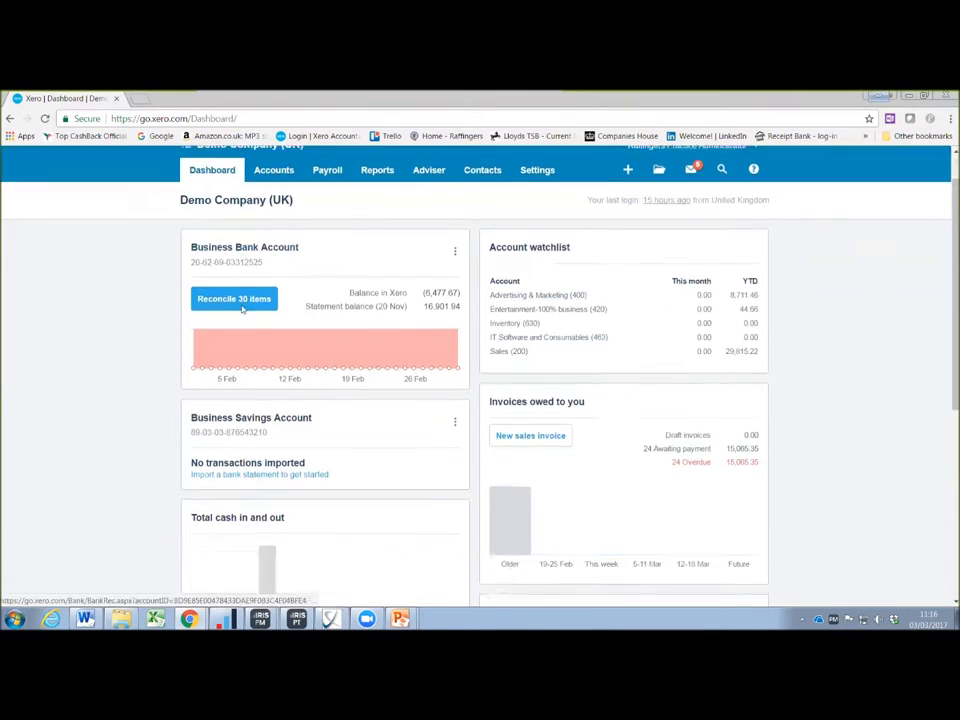
scroll(242, 299, "down", 4)
scroll(559, 438, "up", 5)
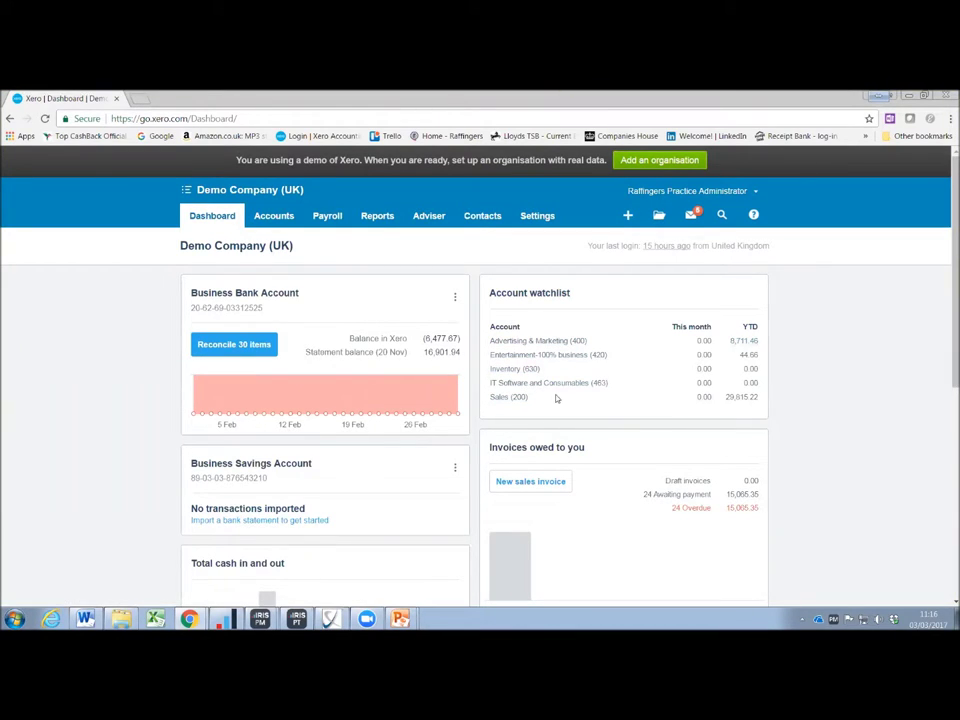
scroll(570, 390, "down", 2)
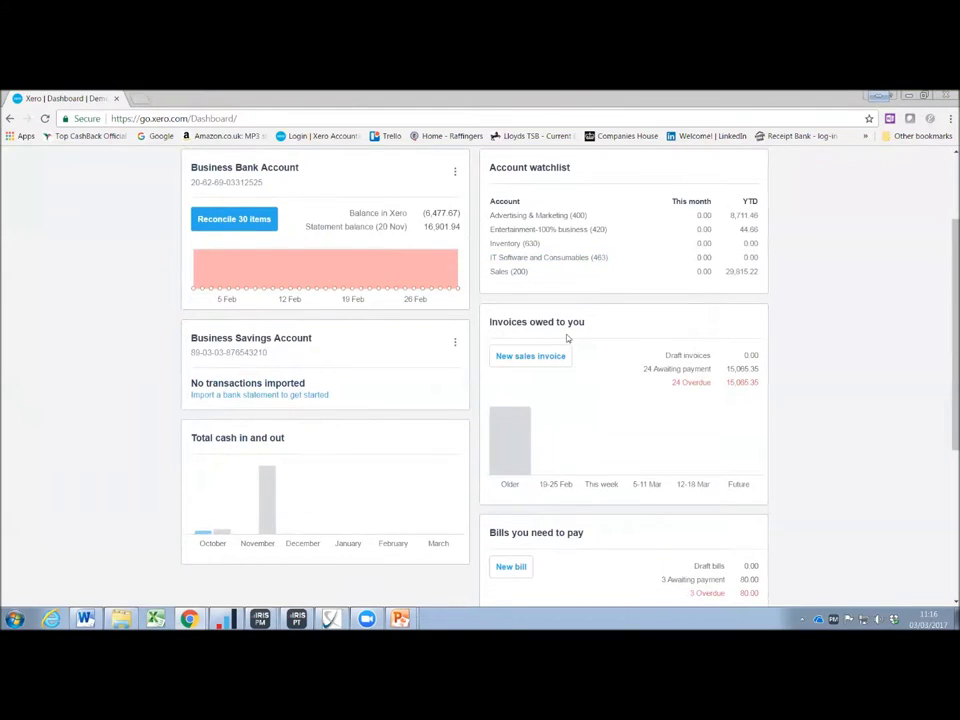
scroll(585, 394, "down", 2)
scroll(585, 421, "down", 3)
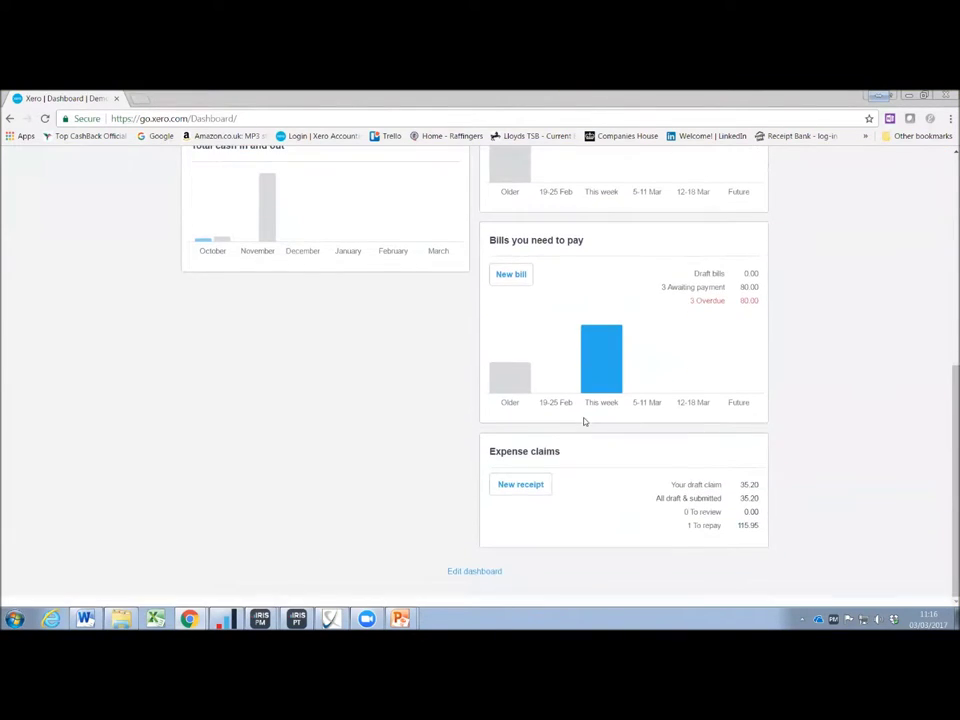
left_click(484, 572)
left_click_drag(591, 454, 515, 307)
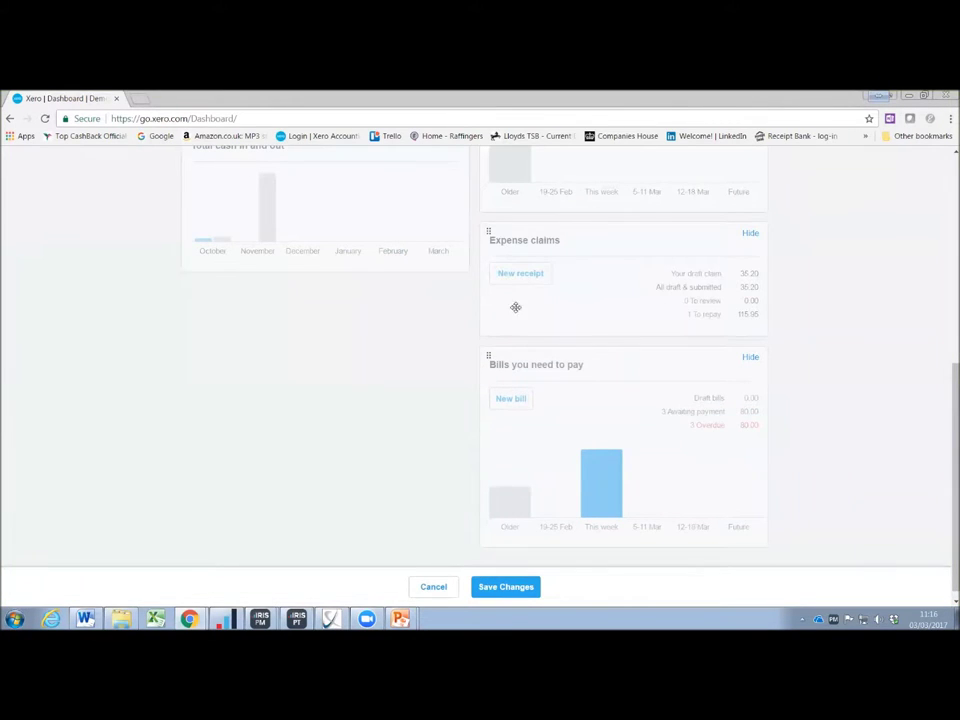
left_click(495, 586)
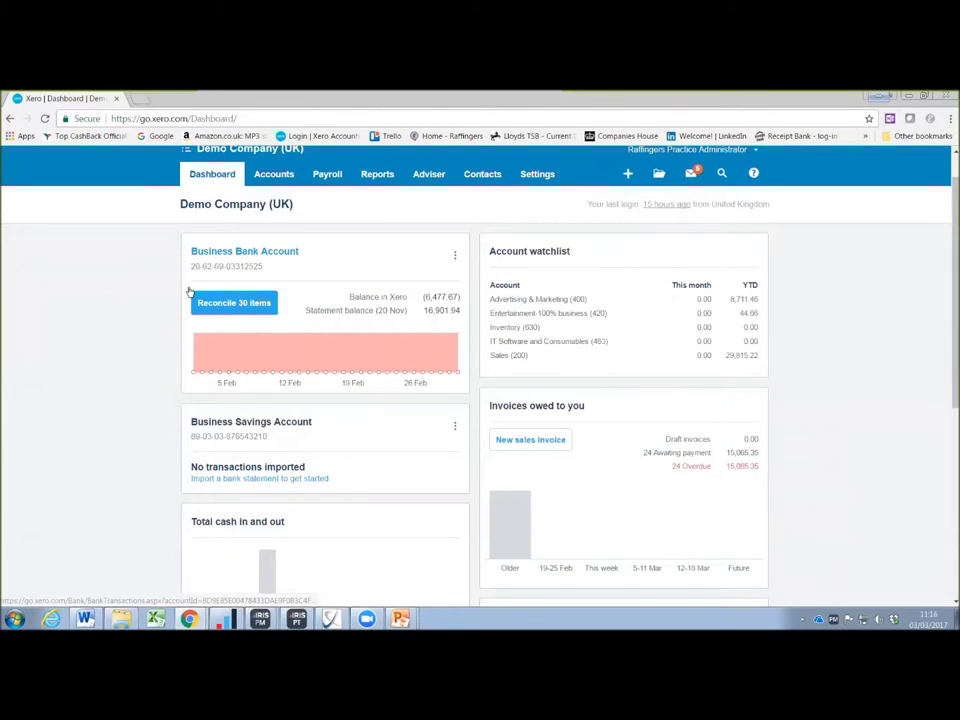
Open the reconciliation page of the Business Bank Account and hide its help banner.
left_click(236, 254)
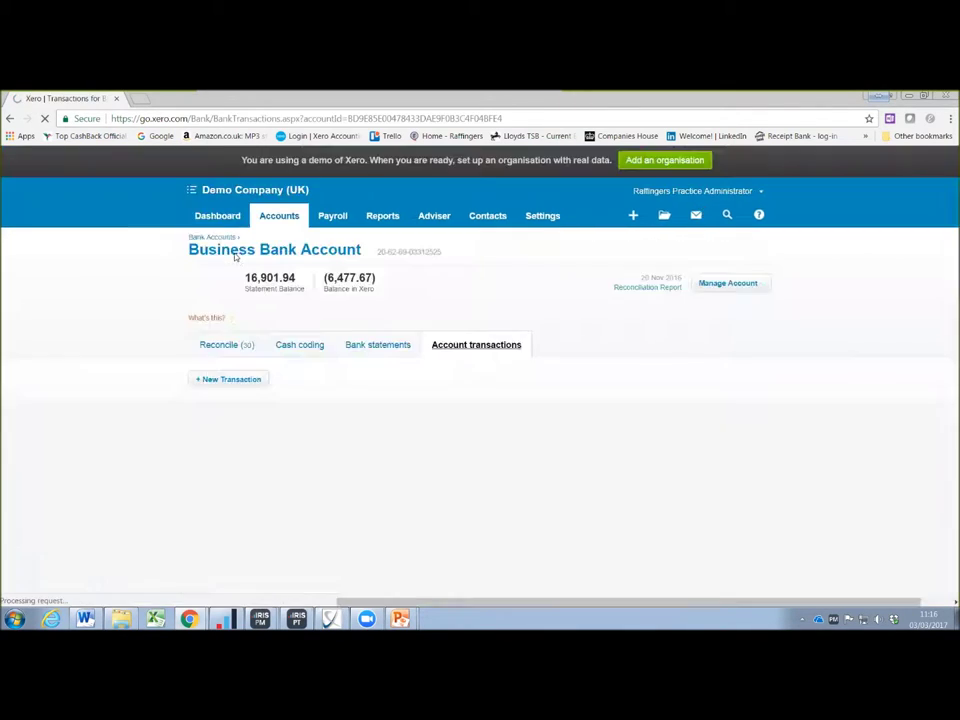
left_click(212, 215)
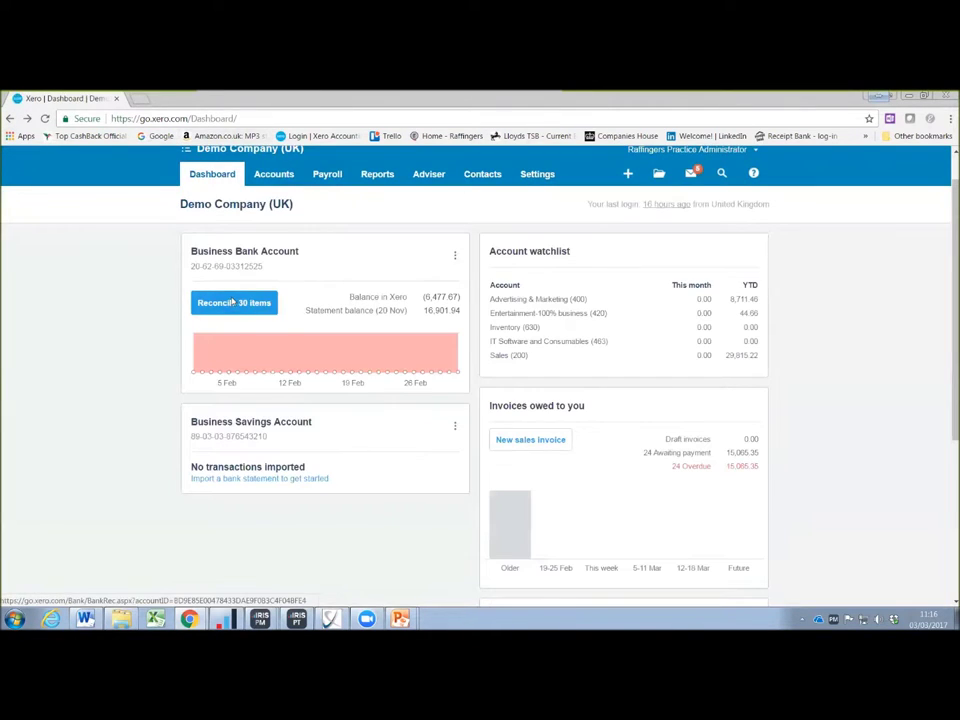
left_click(234, 302)
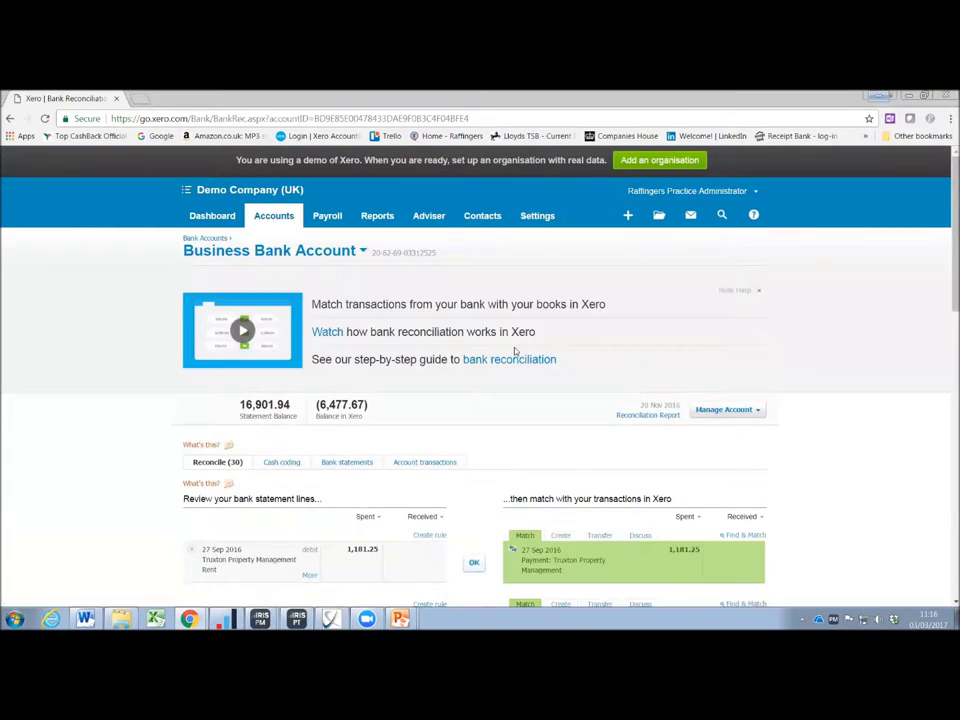
scroll(513, 351, "down", 2)
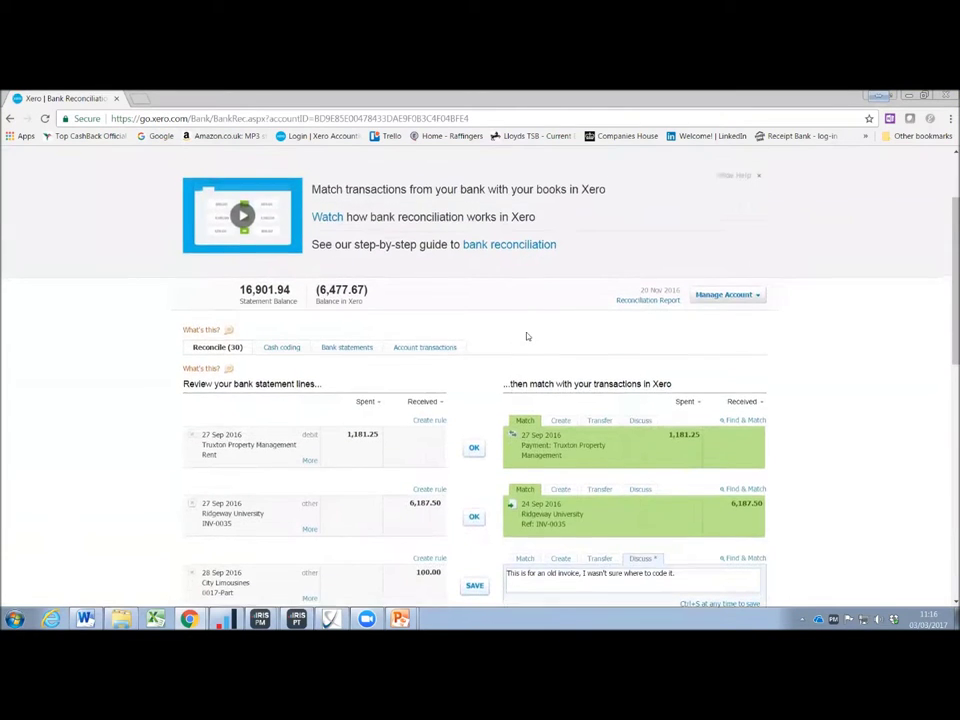
scroll(711, 296, "up", 2)
left_click(733, 291)
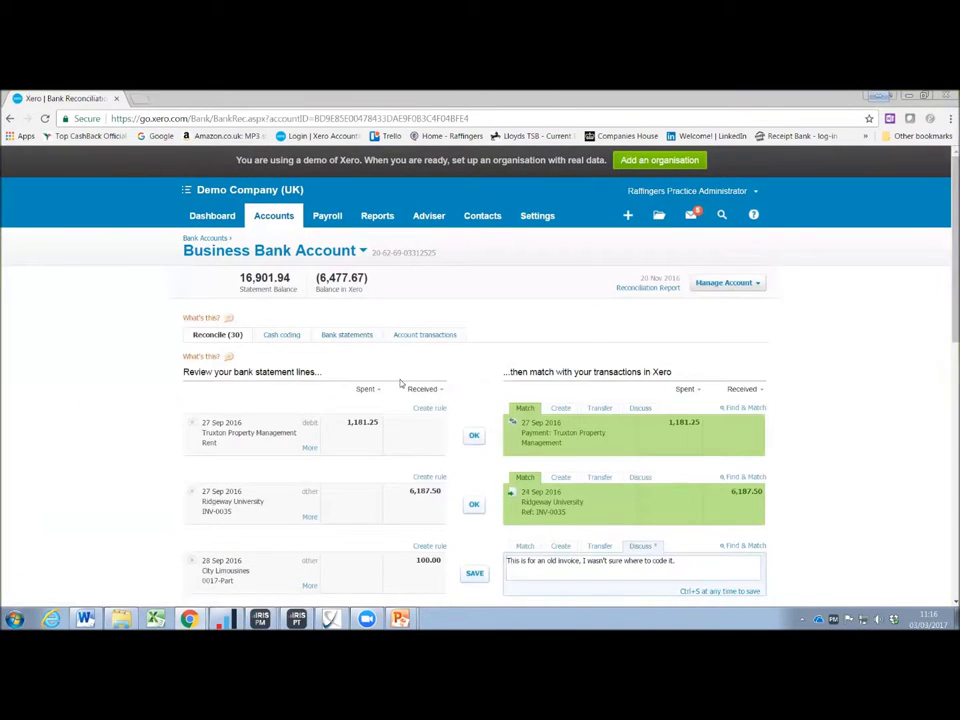
Examine the bank statement lines and their suggested matches on the first page of the reconciliation.
scroll(378, 408, "down", 2)
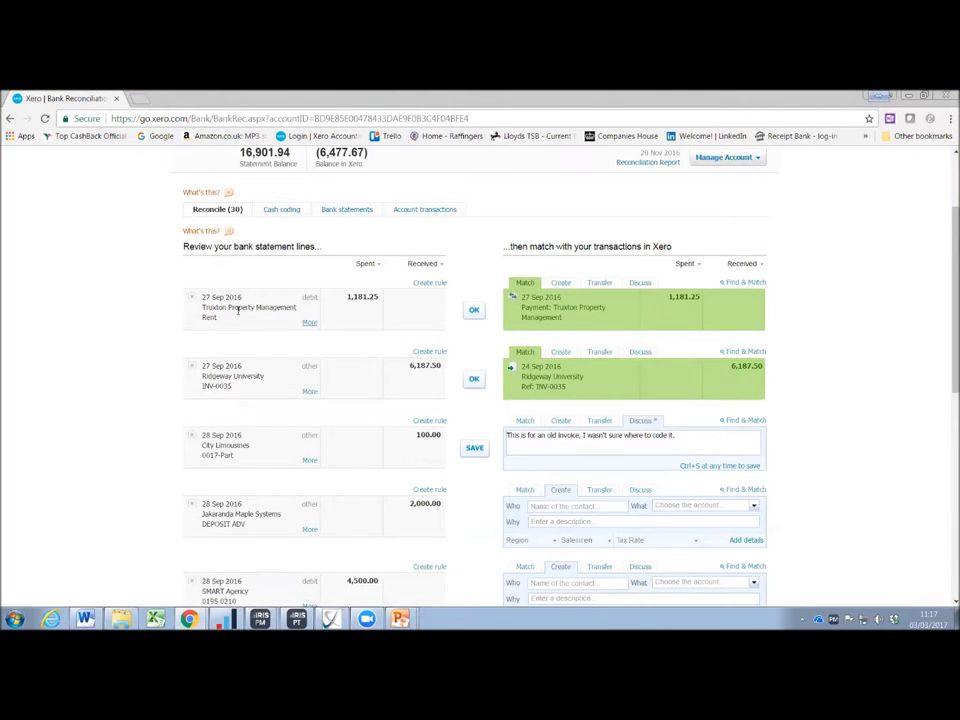
scroll(238, 311, "down", 2)
scroll(238, 311, "down", 2)
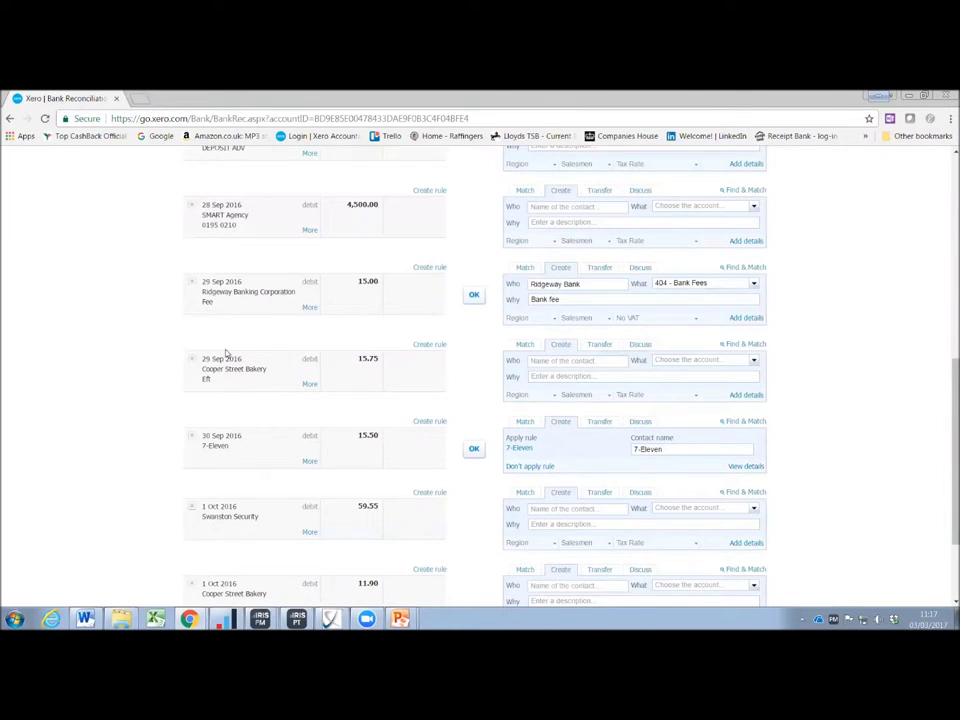
scroll(336, 366, "up", 6)
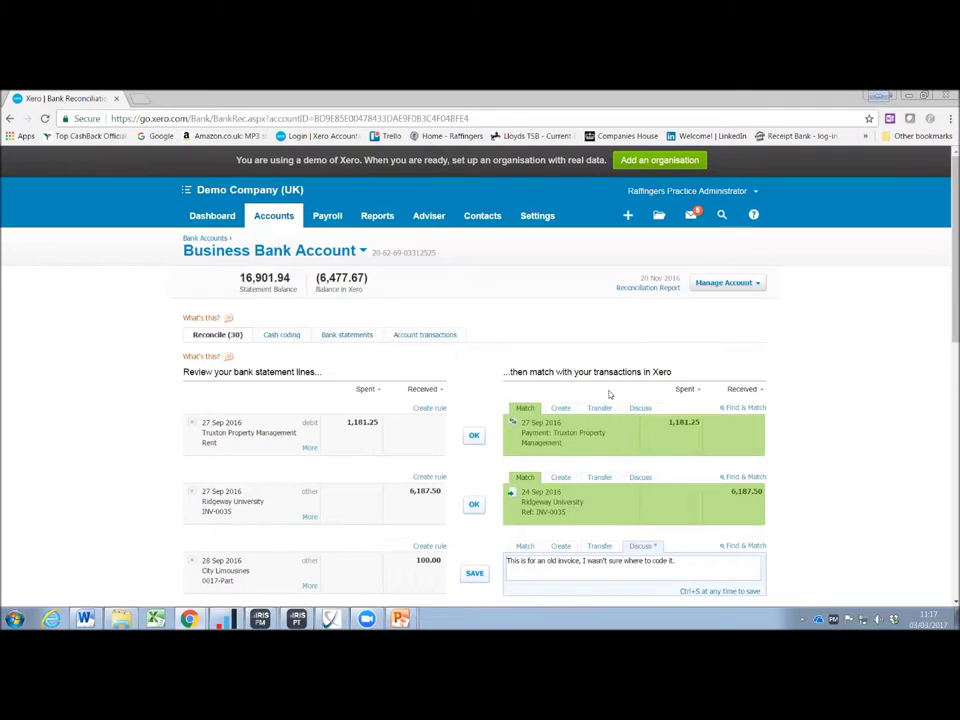
scroll(609, 394, "down", 2)
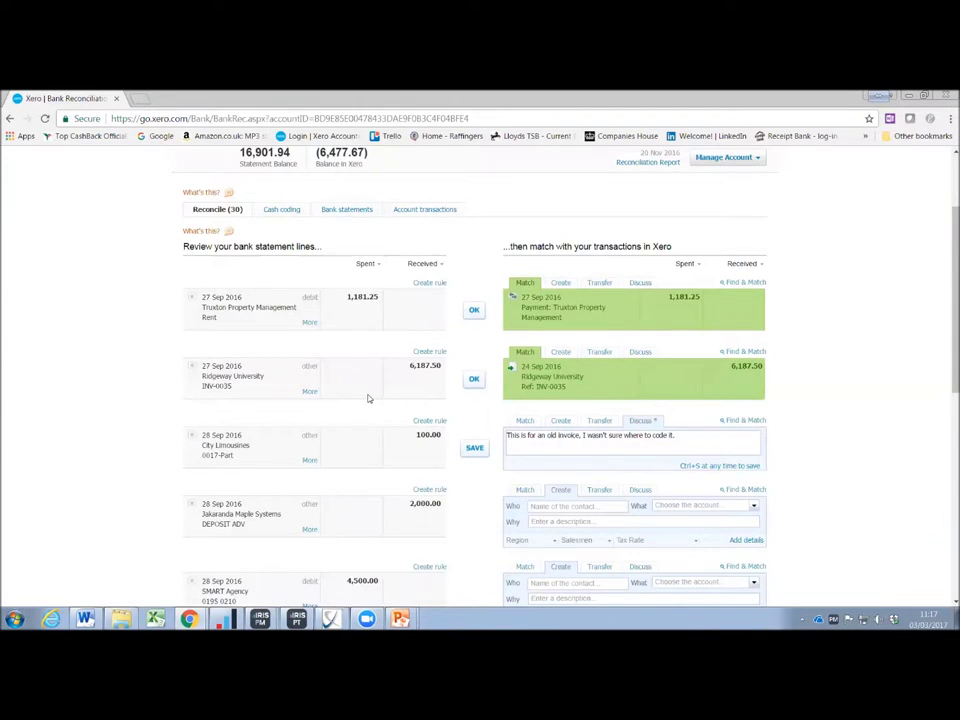
scroll(367, 398, "up", 1)
scroll(367, 398, "up", 1)
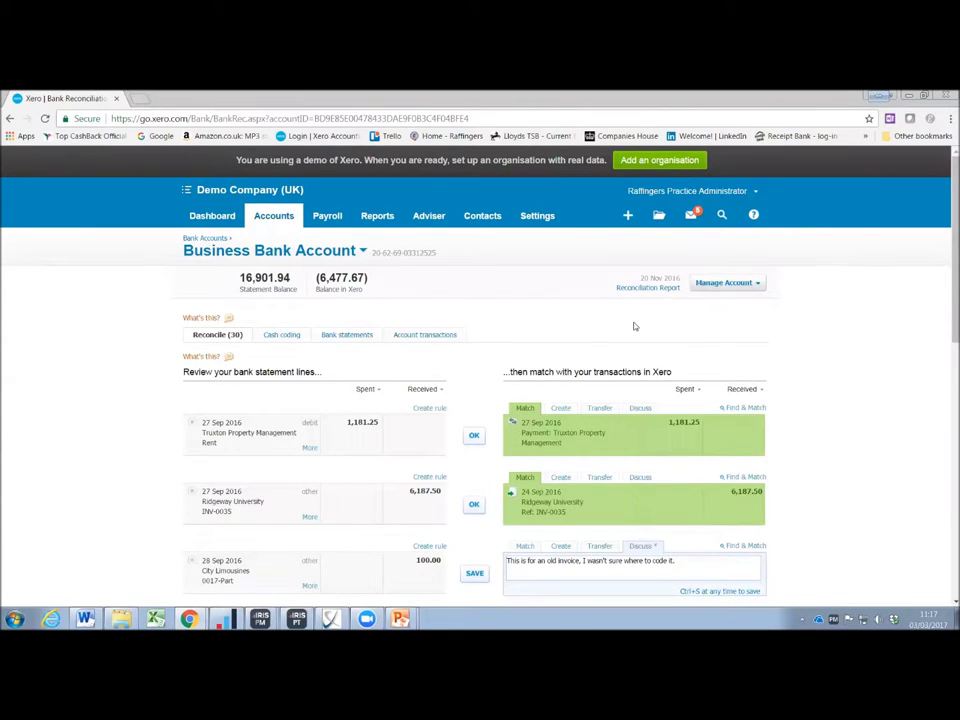
scroll(625, 350, "down", 2)
scroll(619, 369, "up", 2)
scroll(470, 354, "down", 5)
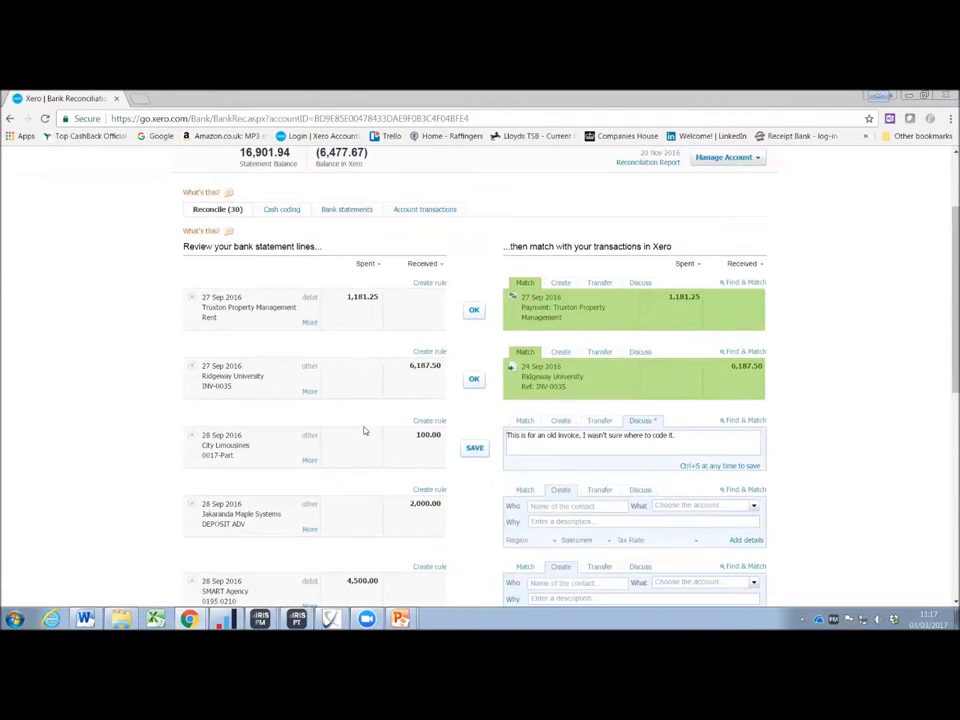
scroll(364, 431, "down", 3)
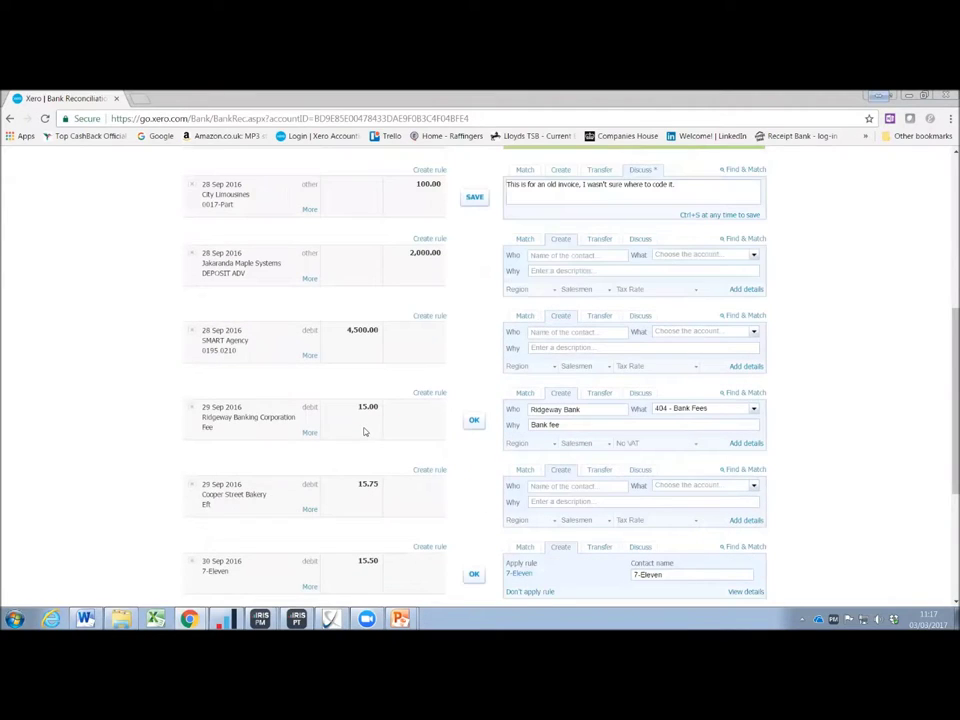
scroll(364, 480, "up", 8)
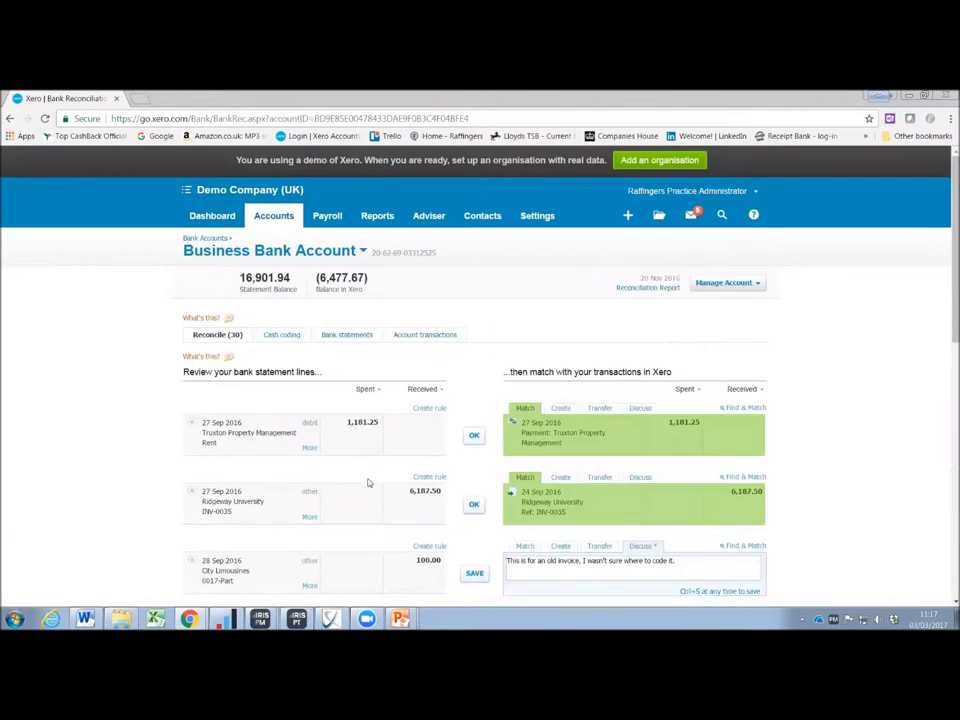
scroll(368, 483, "down", 3)
scroll(367, 483, "down", 6)
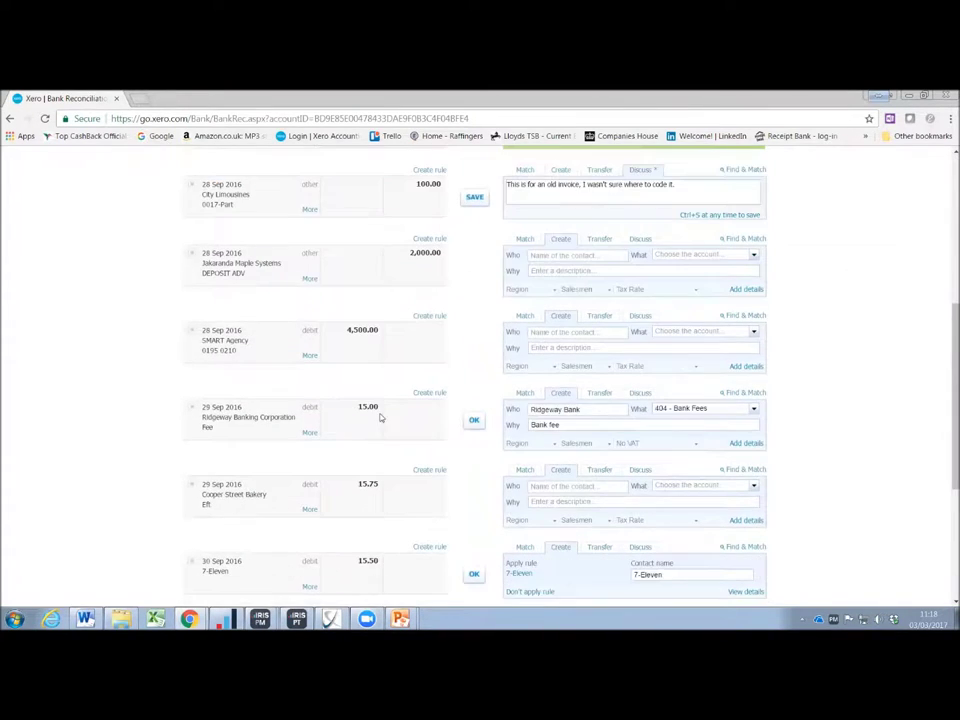
scroll(375, 407, "down", 3)
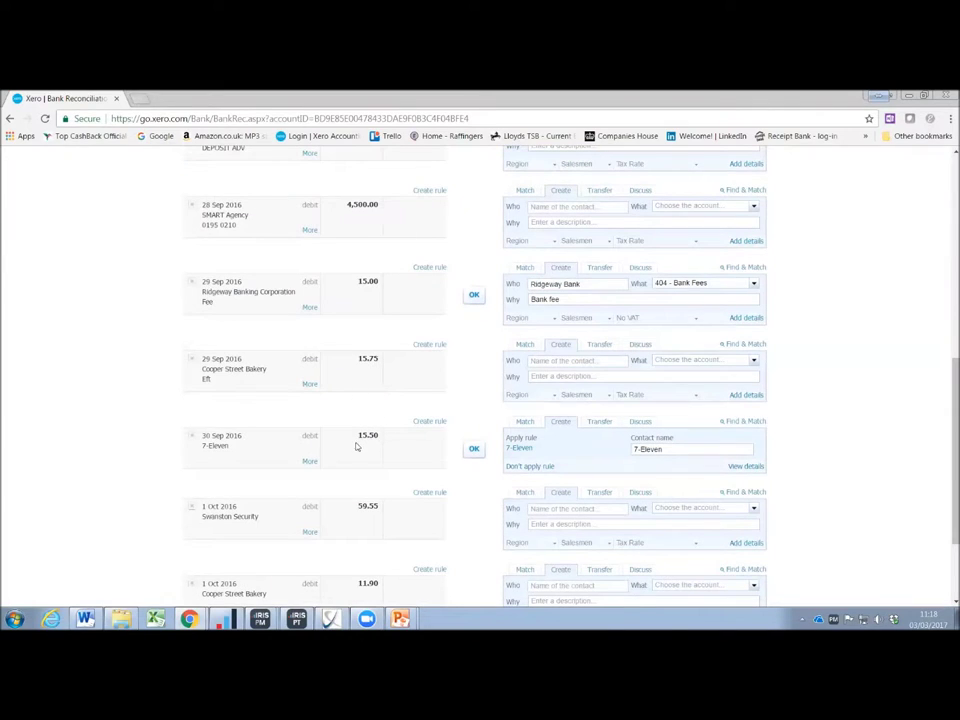
scroll(300, 462, "down", 3)
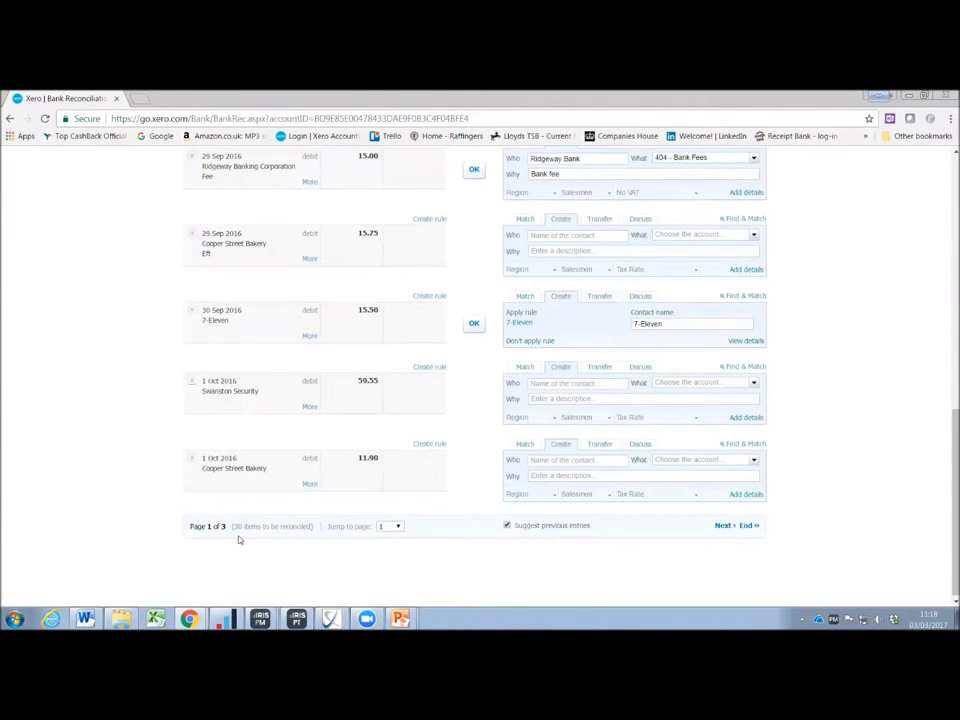
Go to the second page of statement lines and view the statement details of the 2 Oct 2016 Central City Parking line.
left_click(724, 524)
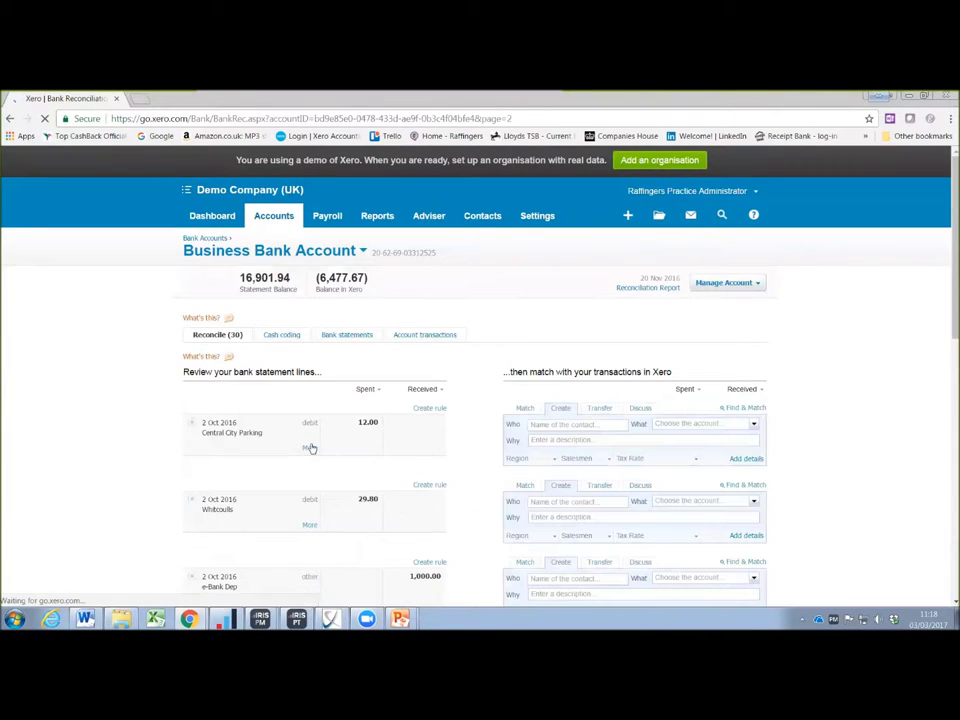
left_click(310, 447)
scroll(282, 344, "down", 1)
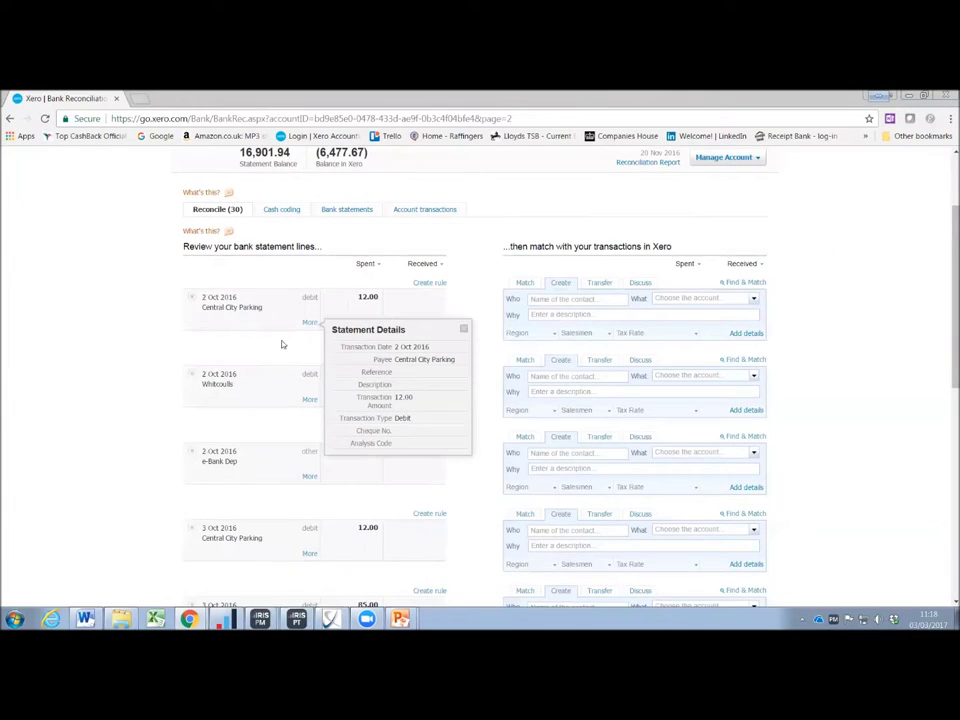
scroll(234, 528, "down", 1)
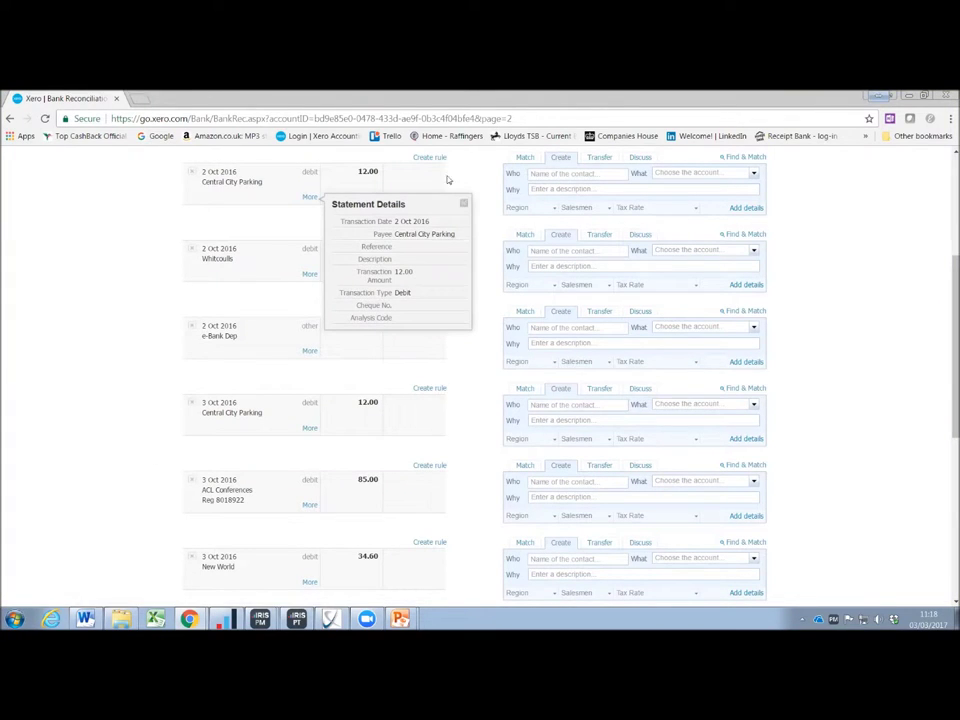
Create a bank rule from the 2 Oct 2016 Central City Parking line, with the condition Any text field contains "Central City Parking".
scroll(401, 435, "up", 2)
left_click(443, 287)
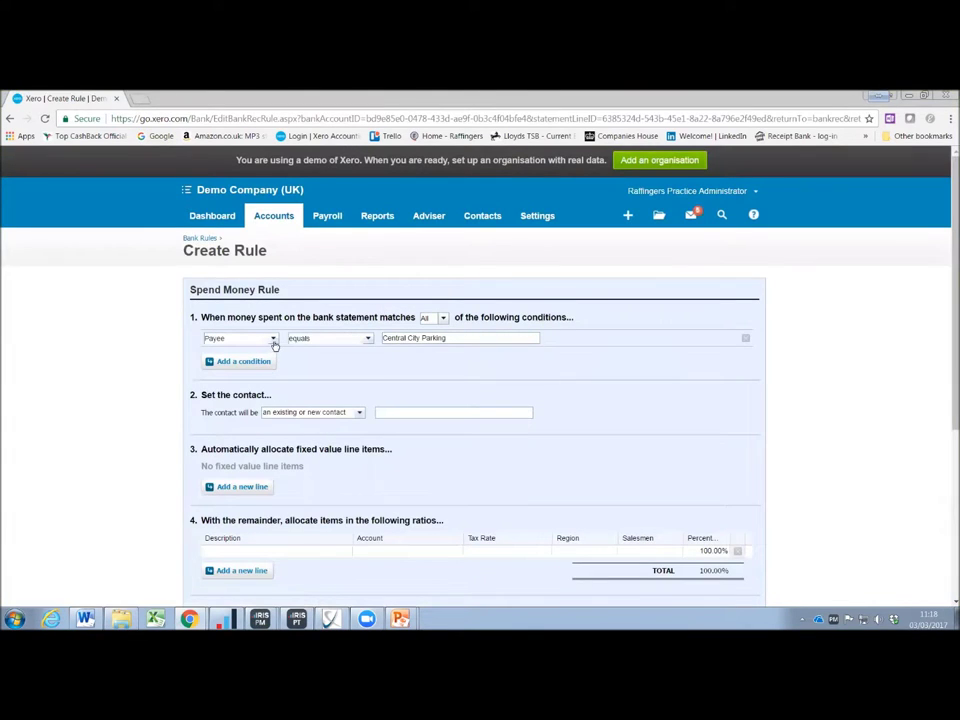
left_click(273, 340)
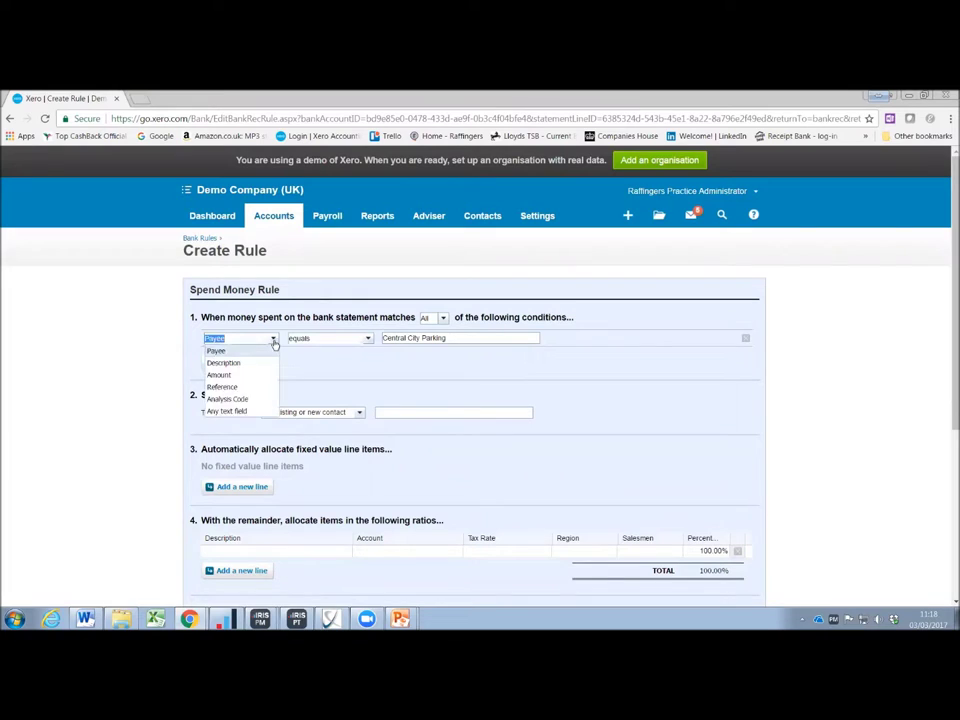
left_click(242, 412)
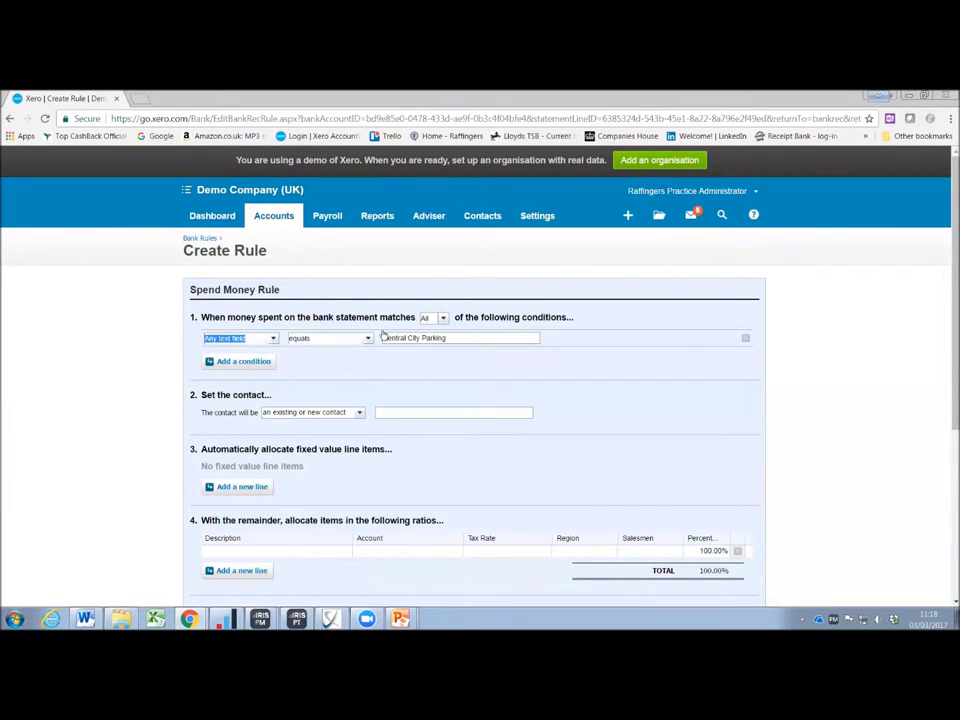
left_click(368, 338)
left_click(349, 363)
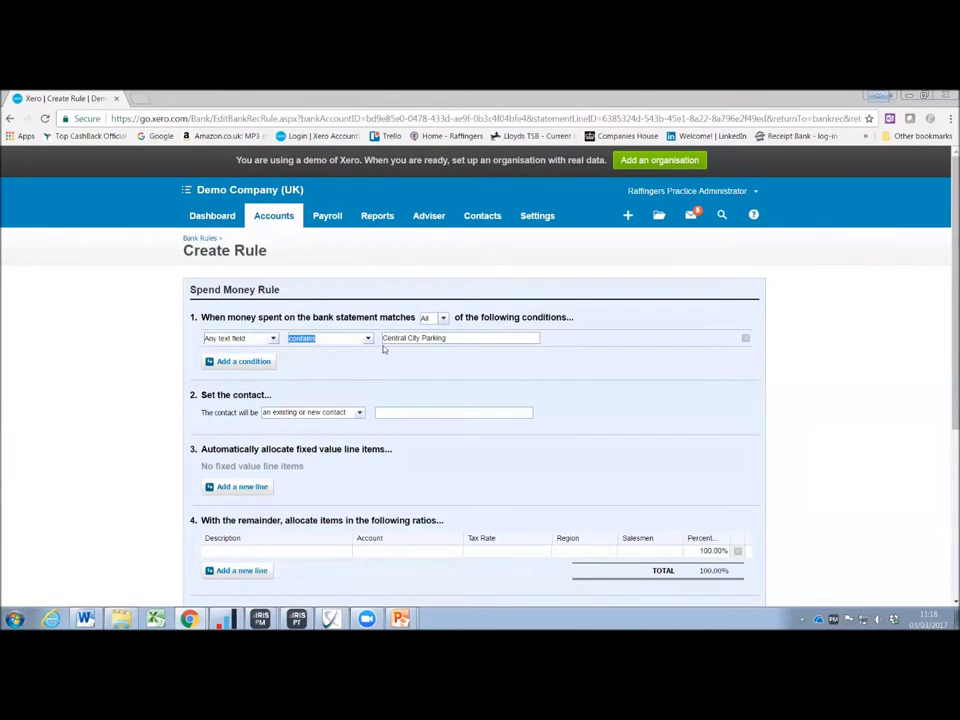
Set the rule's contact to an existing or new contact, choosing Central City Parking.
left_click(360, 412)
left_click(366, 422)
key("Tab")
type("central City")
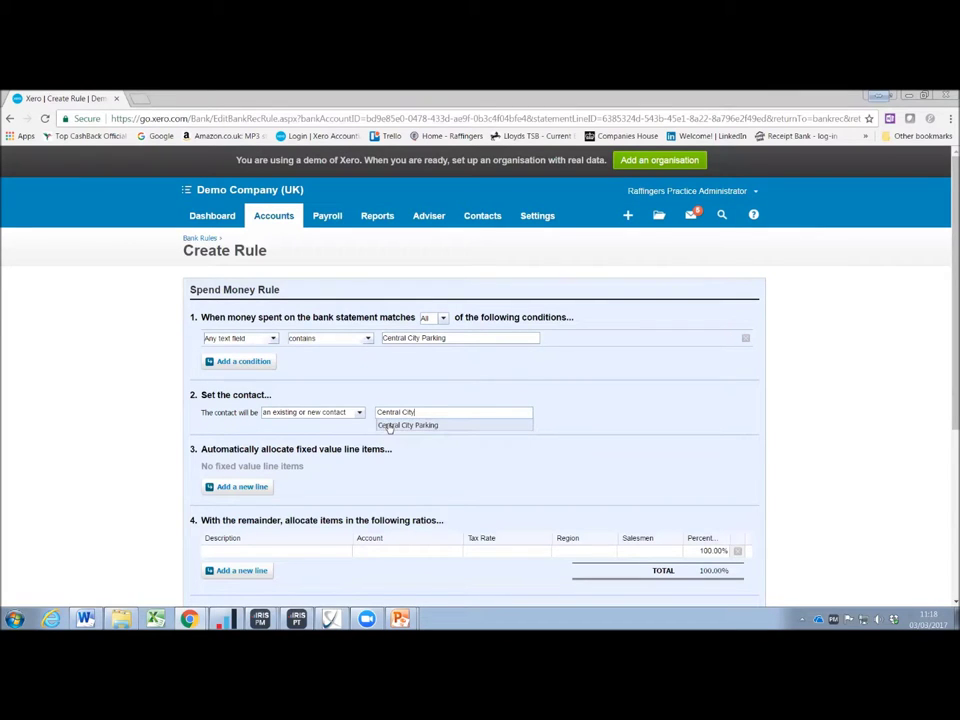
left_click(389, 425)
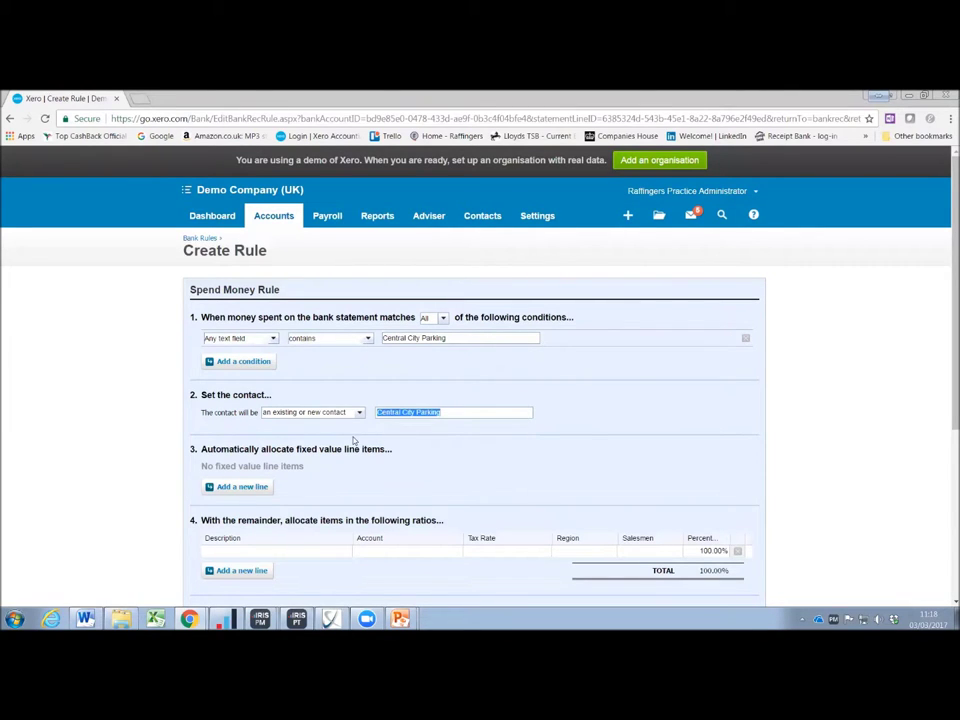
Allocate the rule's remainder line with the description "parking" and the account 493 - Travel - National.
scroll(348, 434, "down", 3)
left_click(263, 426)
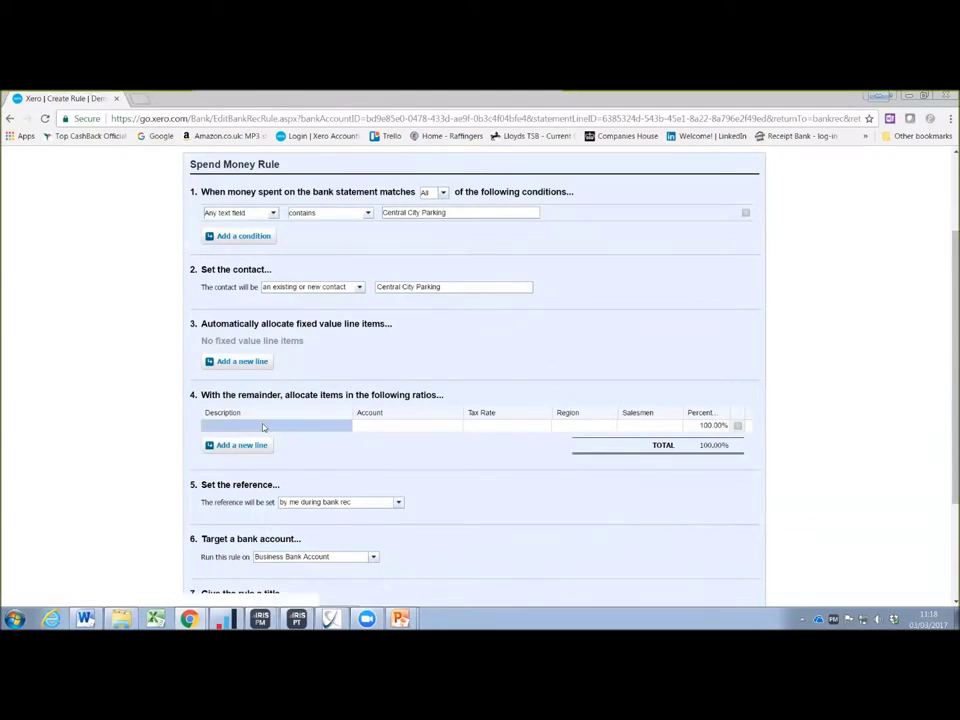
type("parking")
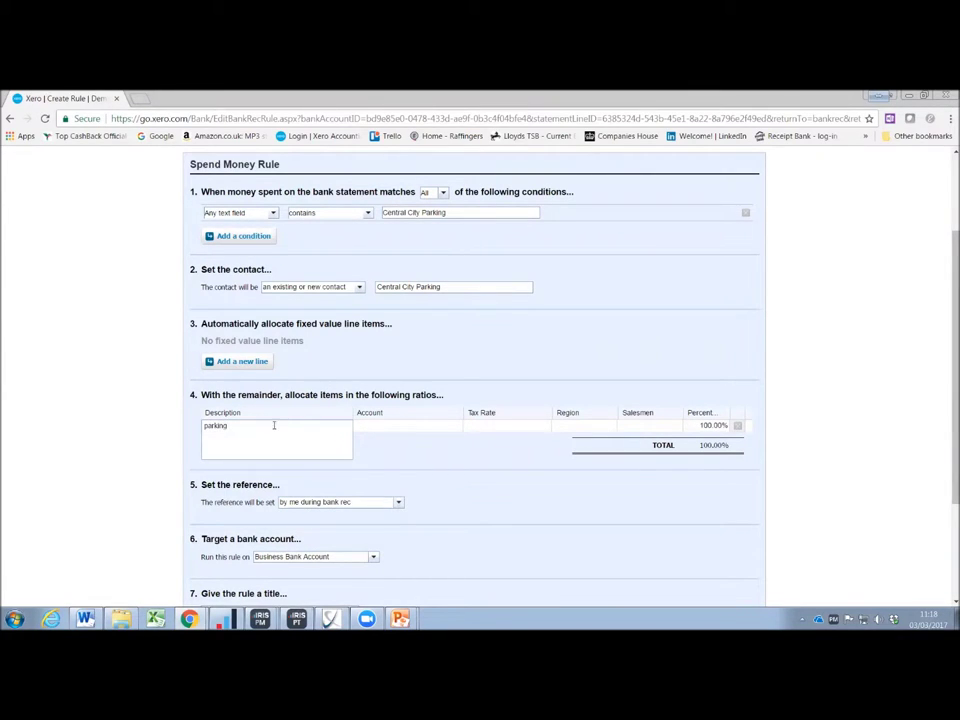
left_click(392, 426)
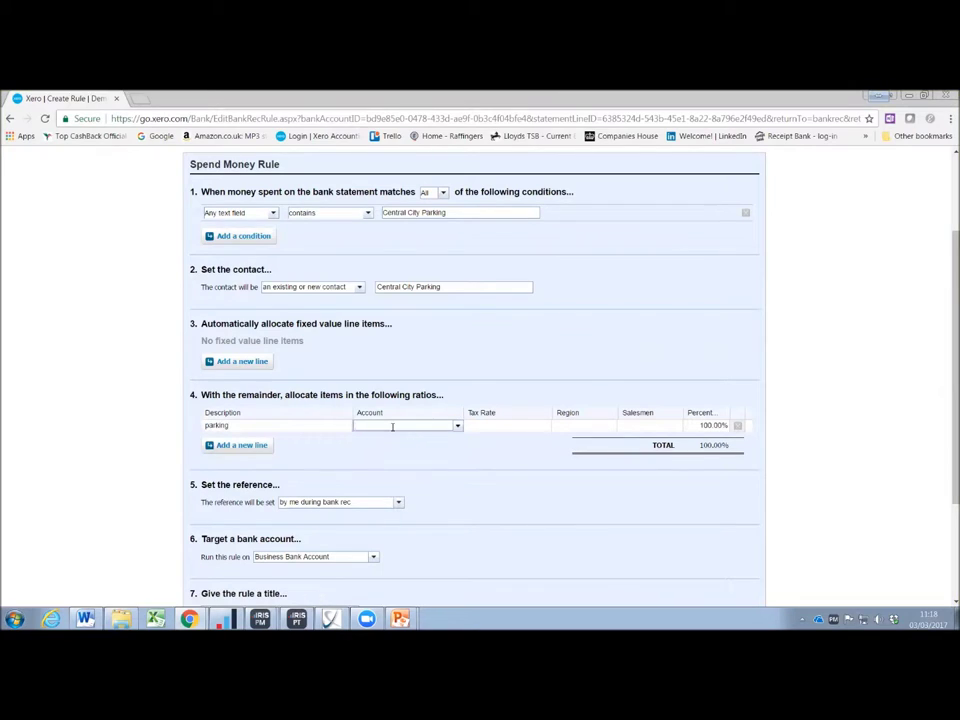
type("tr")
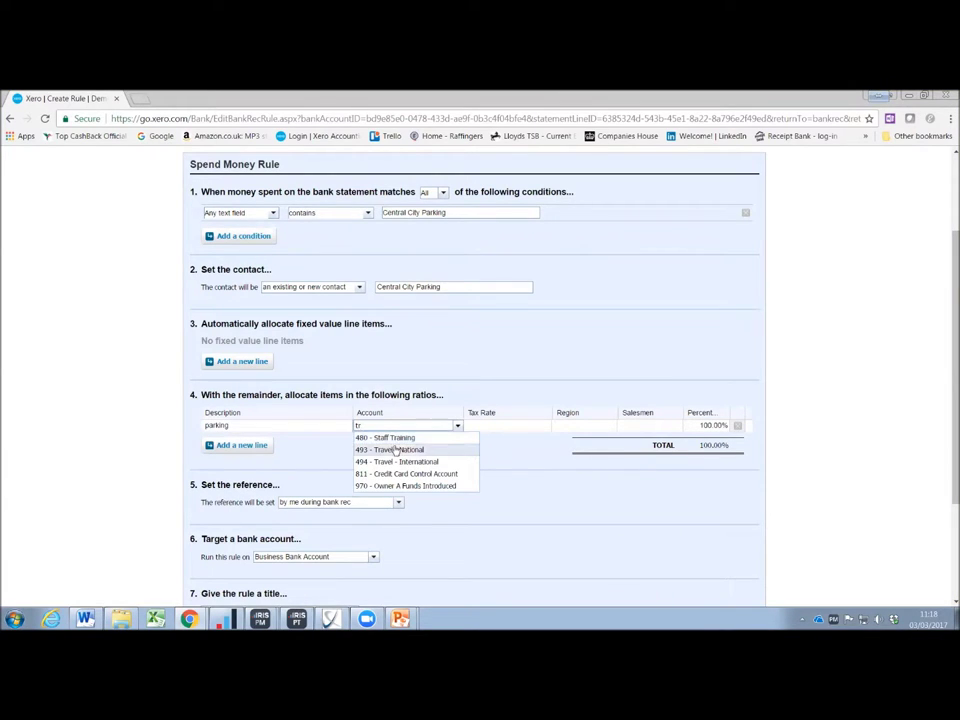
left_click(395, 449)
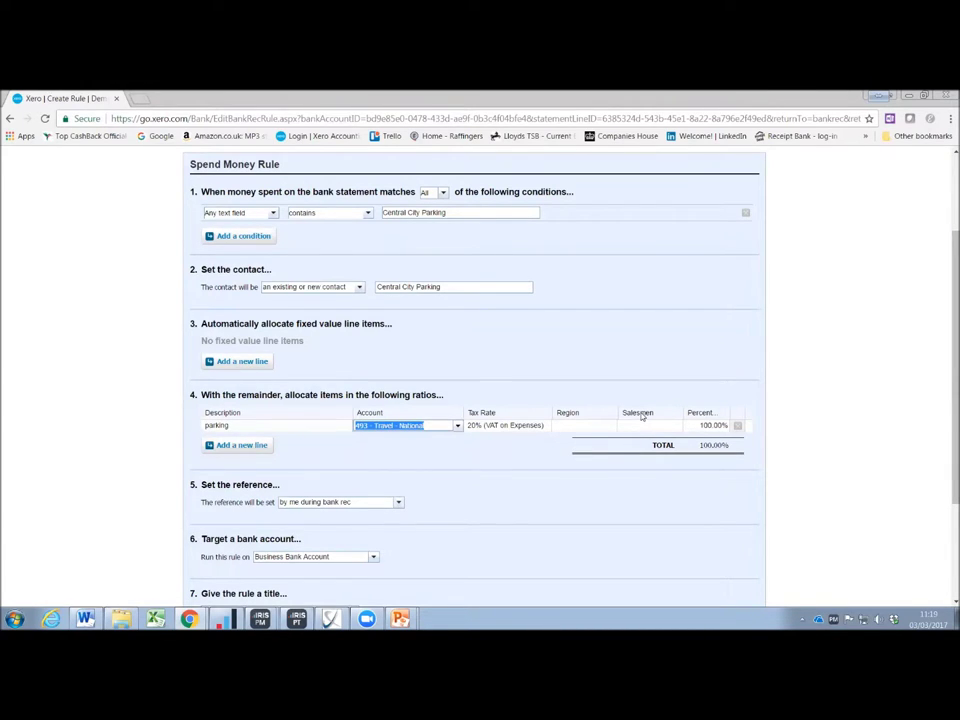
Set the parking line's region to Eastside and save the bank rule.
left_click(587, 428)
left_click(612, 427)
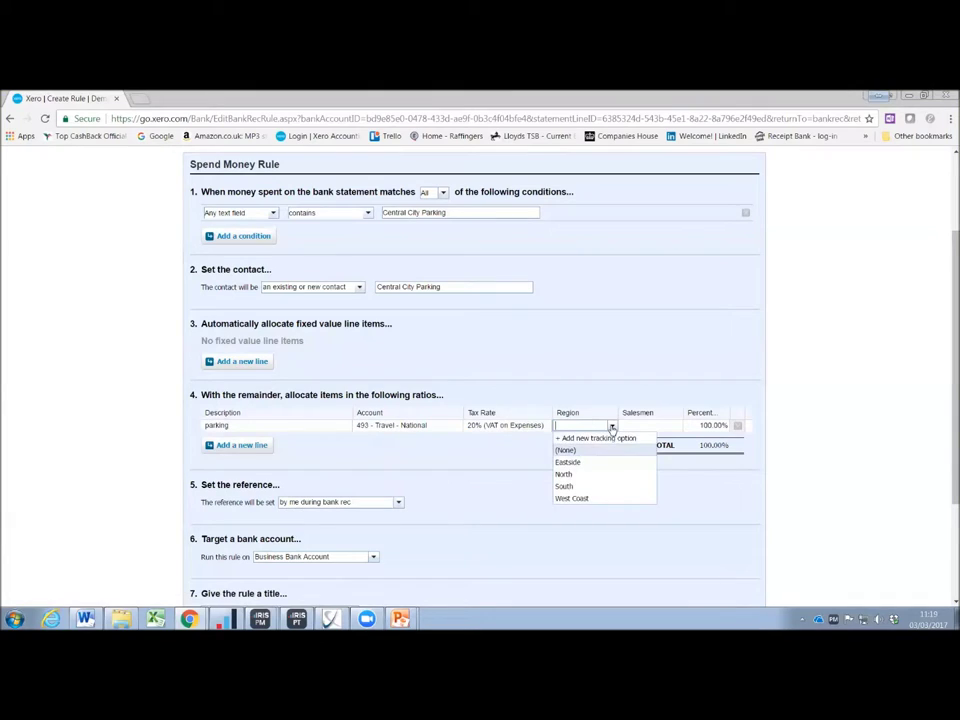
left_click(578, 463)
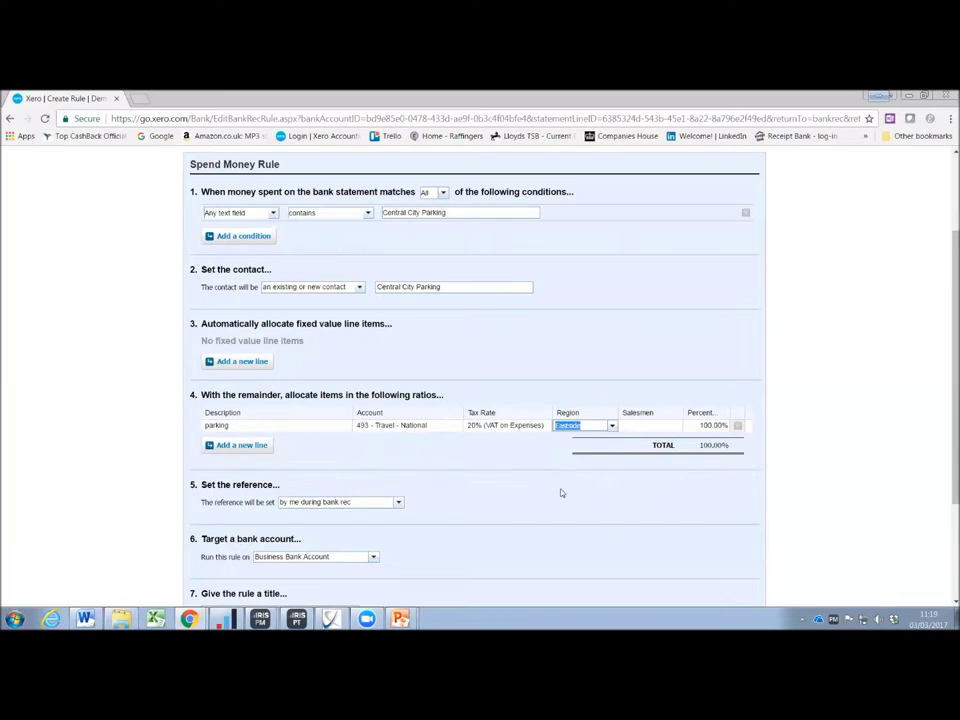
scroll(461, 514, "down", 2)
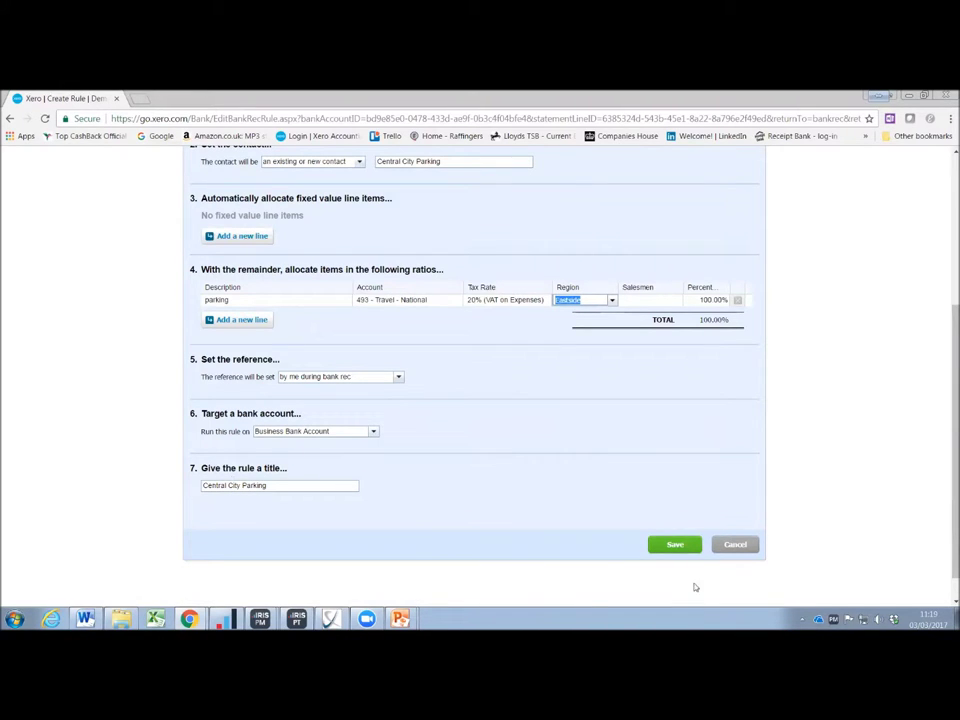
left_click(675, 544)
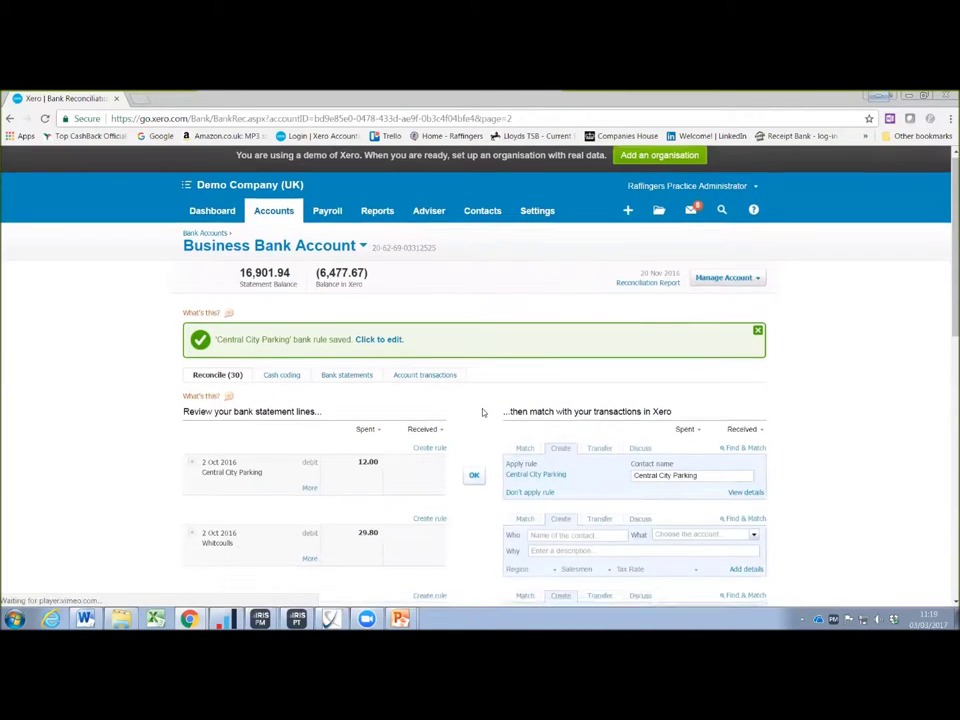
Examine where the Central City Parking rule is applied among the second page's bank statement lines.
scroll(440, 380, "down", 2)
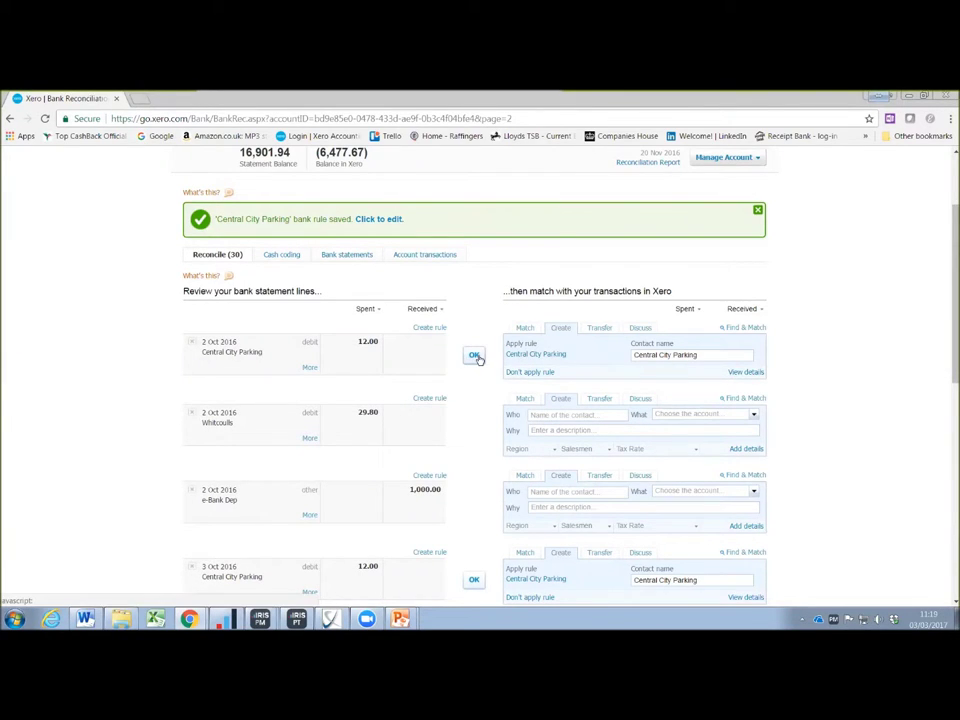
scroll(477, 358, "down", 2)
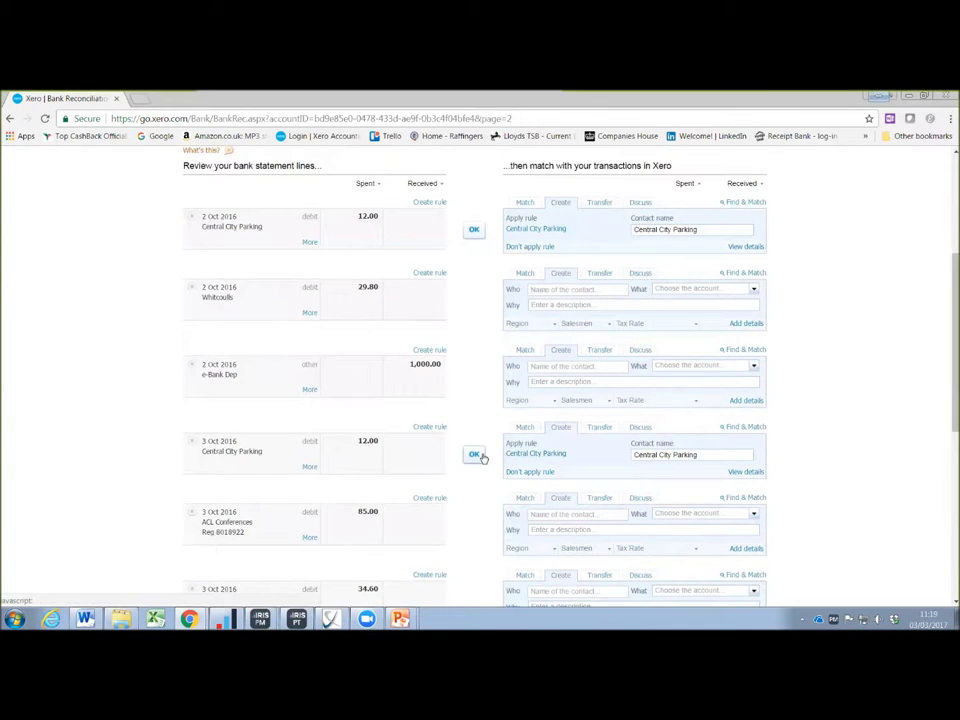
scroll(481, 457, "down", 4)
scroll(482, 456, "down", 2)
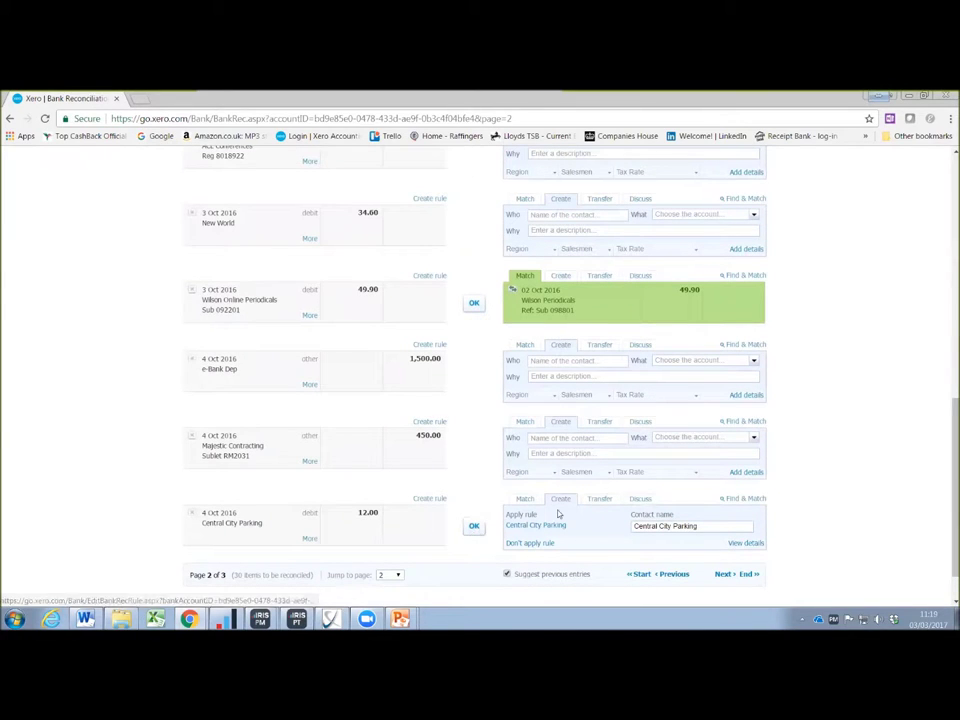
scroll(463, 435, "up", 4)
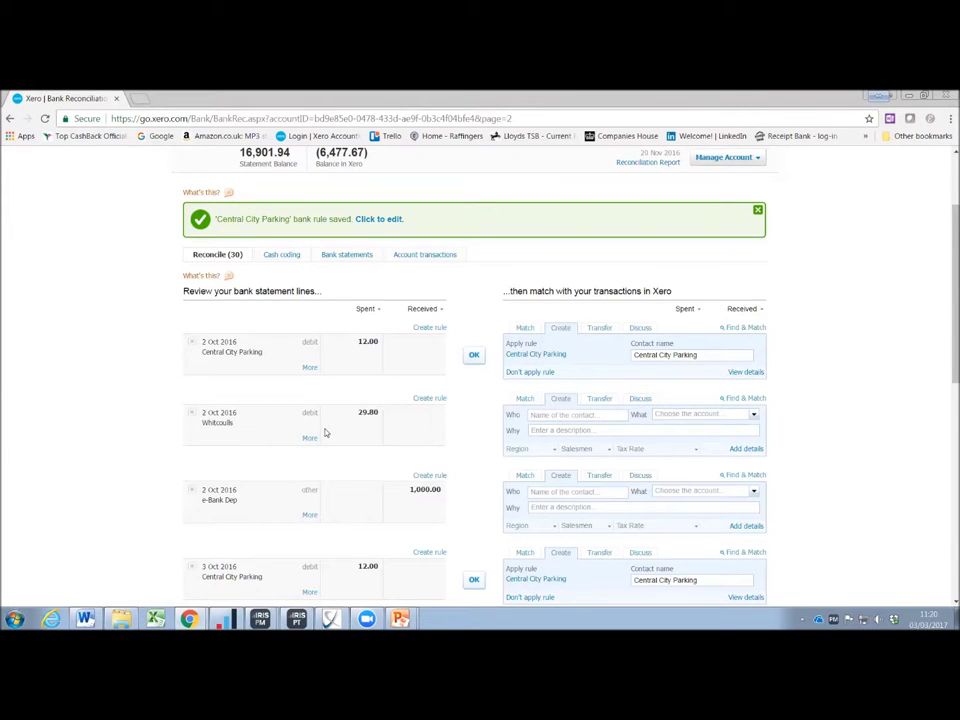
scroll(324, 432, "down", 2)
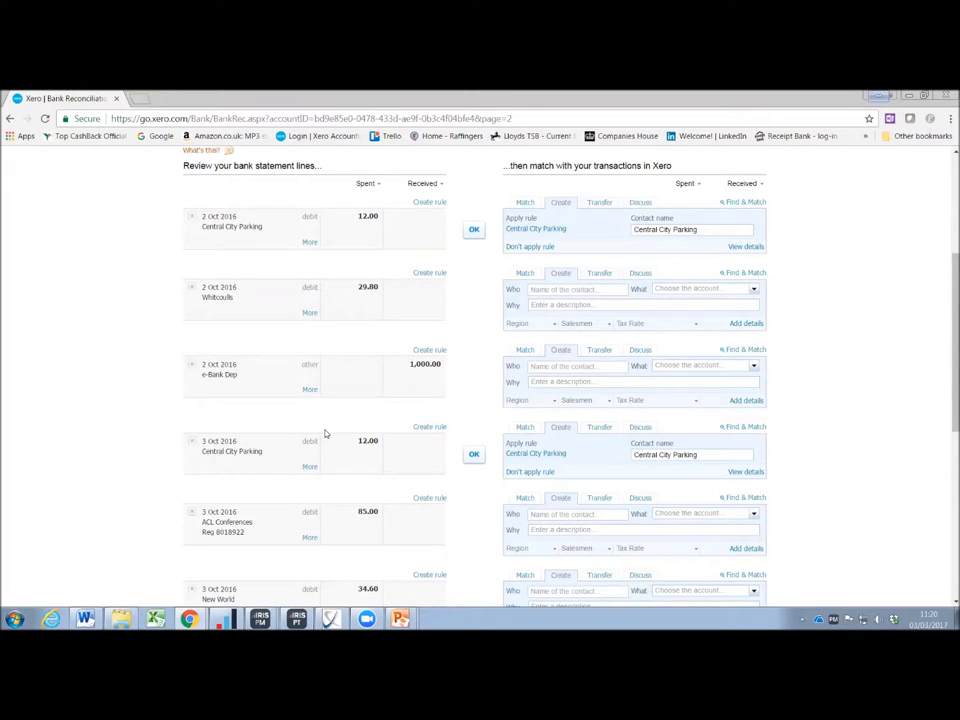
scroll(324, 433, "down", 2)
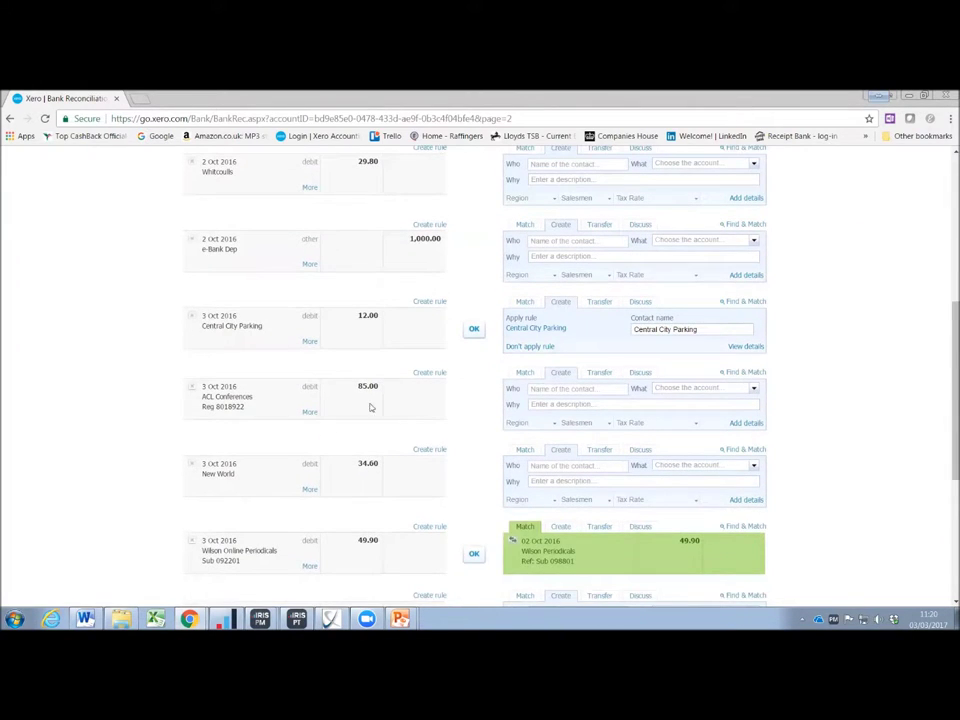
scroll(408, 436, "up", 5)
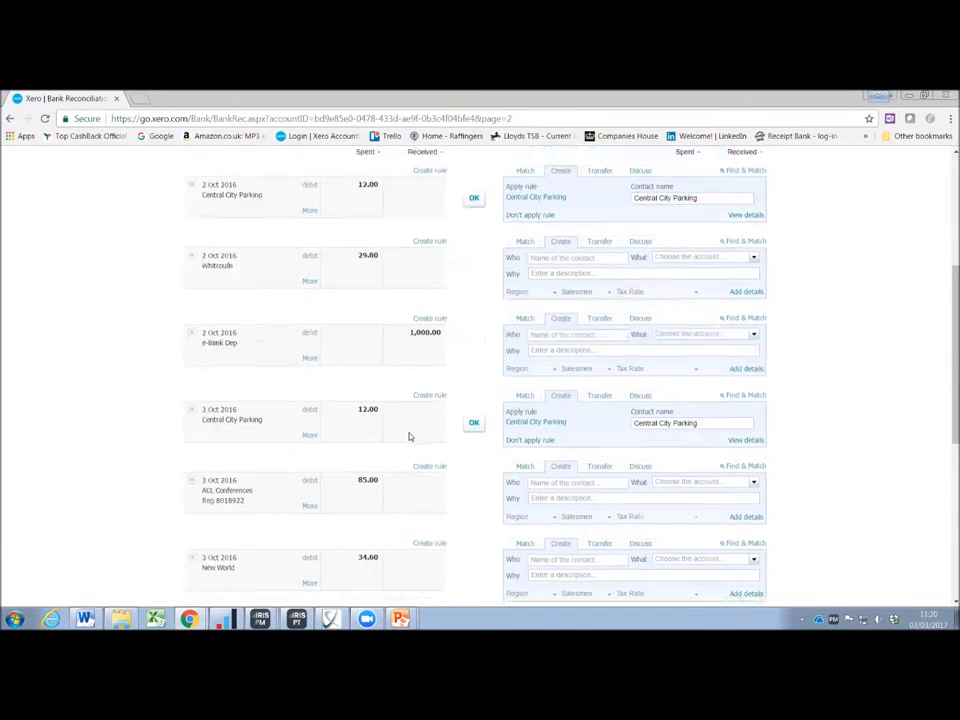
scroll(440, 410, "down", 2)
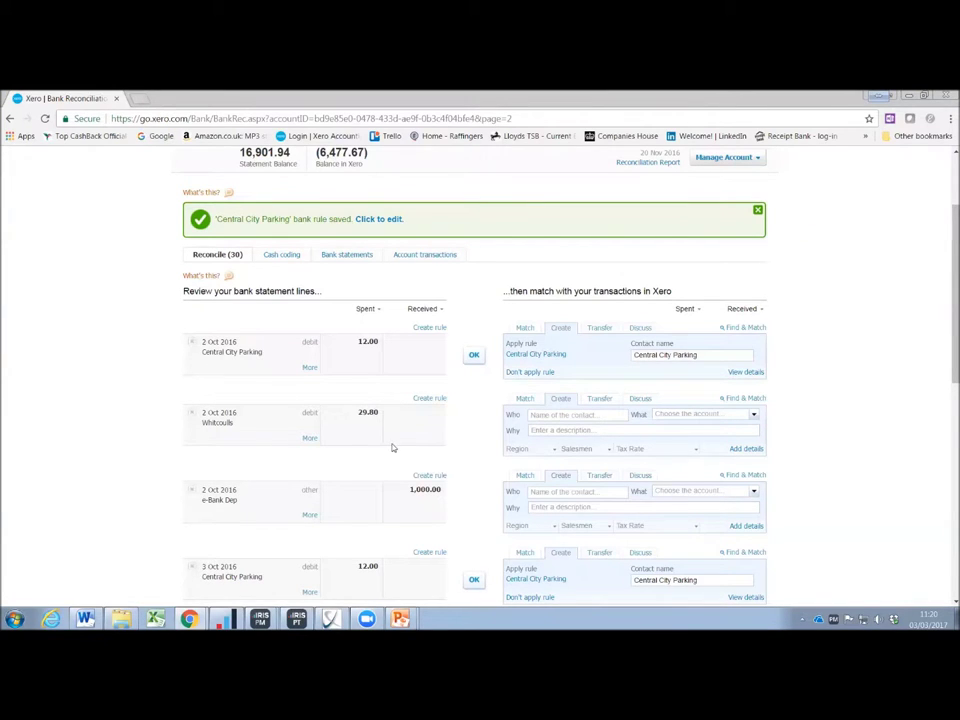
scroll(393, 440, "down", 2)
scroll(395, 455, "down", 2)
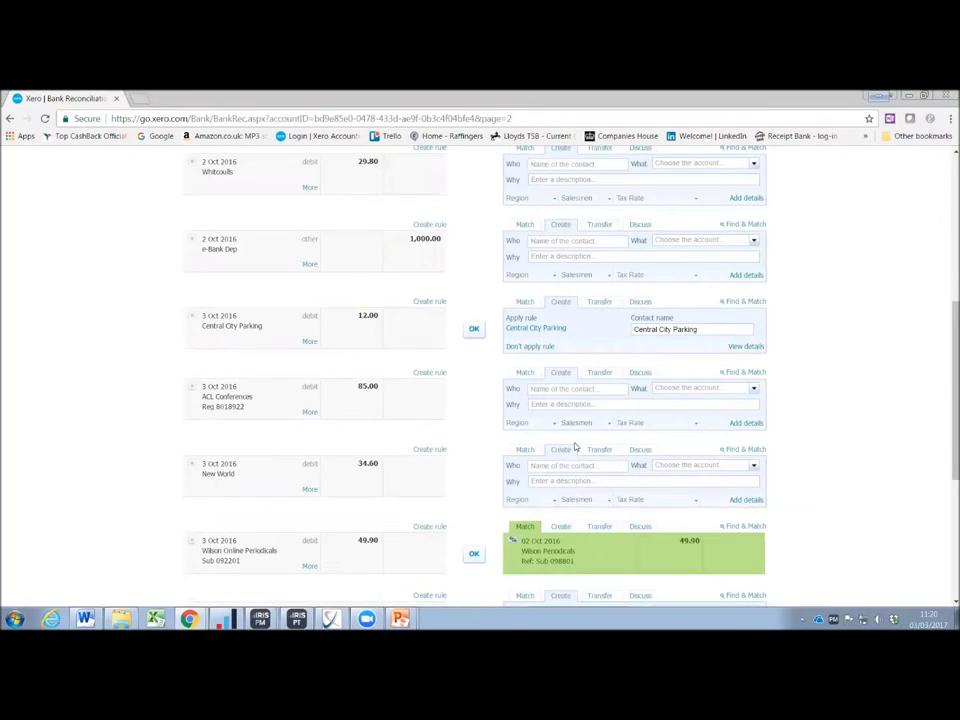
Reconcile the 3 Oct 2016 Wilson Online Periodicals line for 49.90 with its suggested Wilson Periodicals match.
scroll(400, 460, "down", 2)
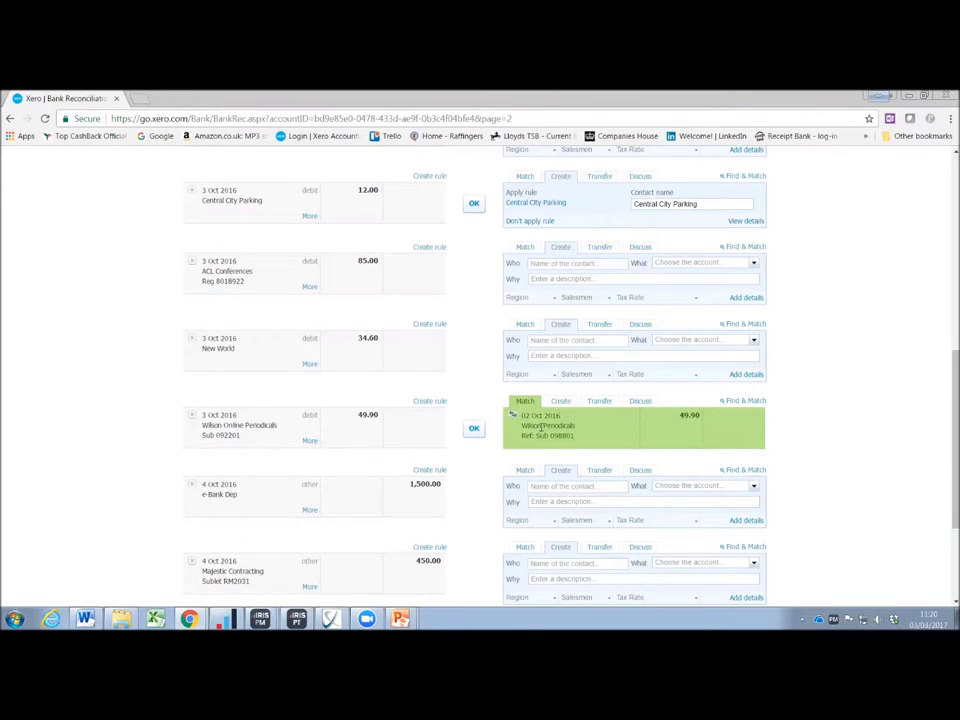
scroll(541, 425, "down", 3)
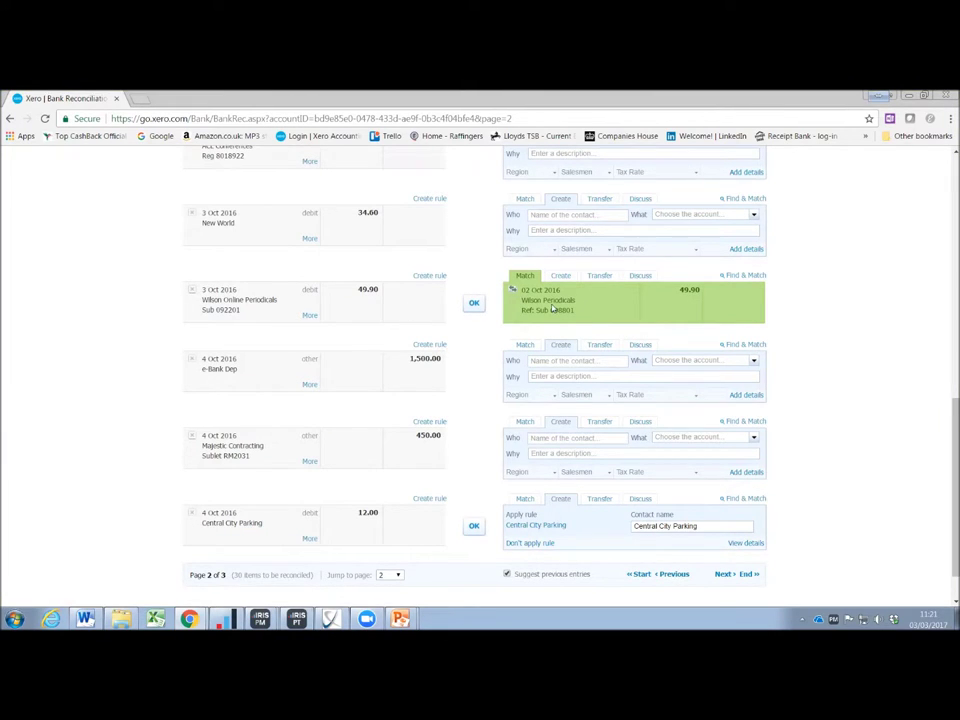
left_click(472, 304)
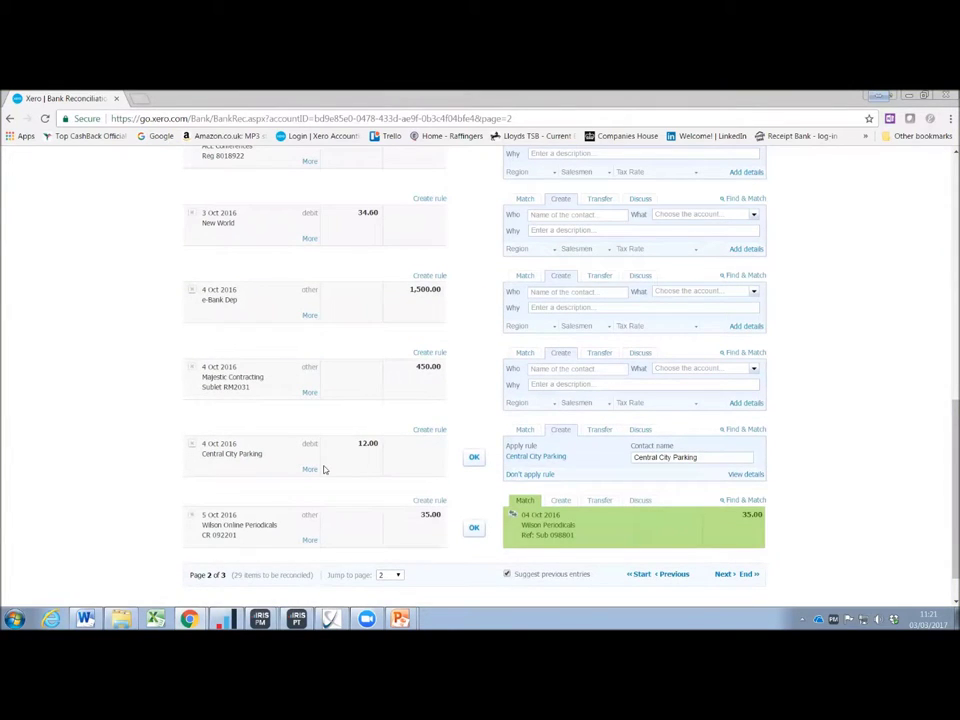
Go to the third page of statement lines and look through its entries and suggested rules.
scroll(323, 469, "down", 1)
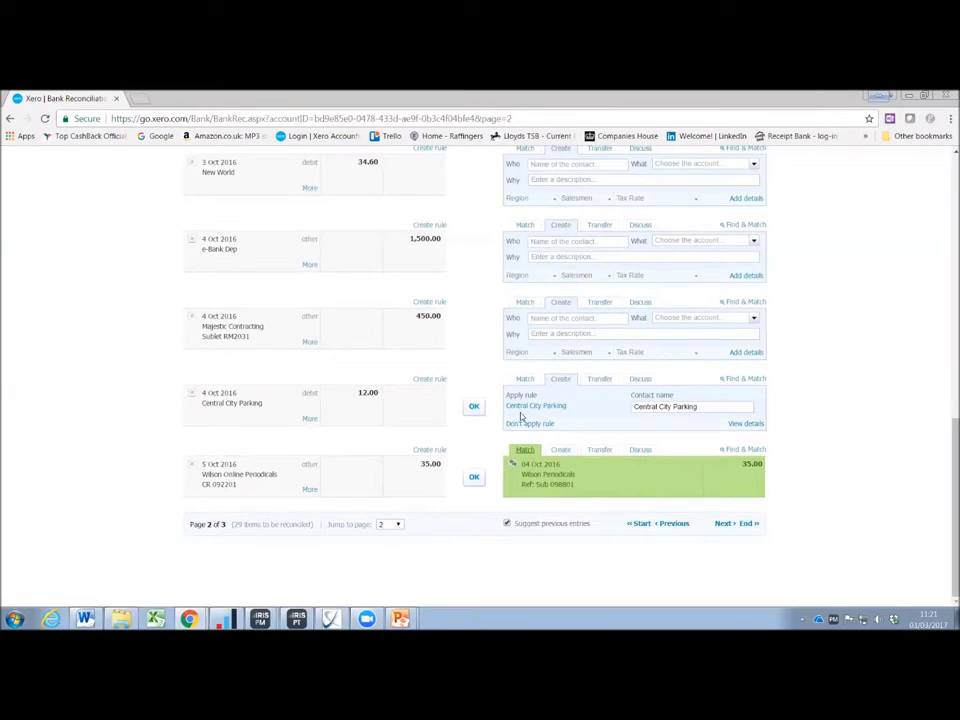
left_click(747, 523)
scroll(516, 437, "down", 10)
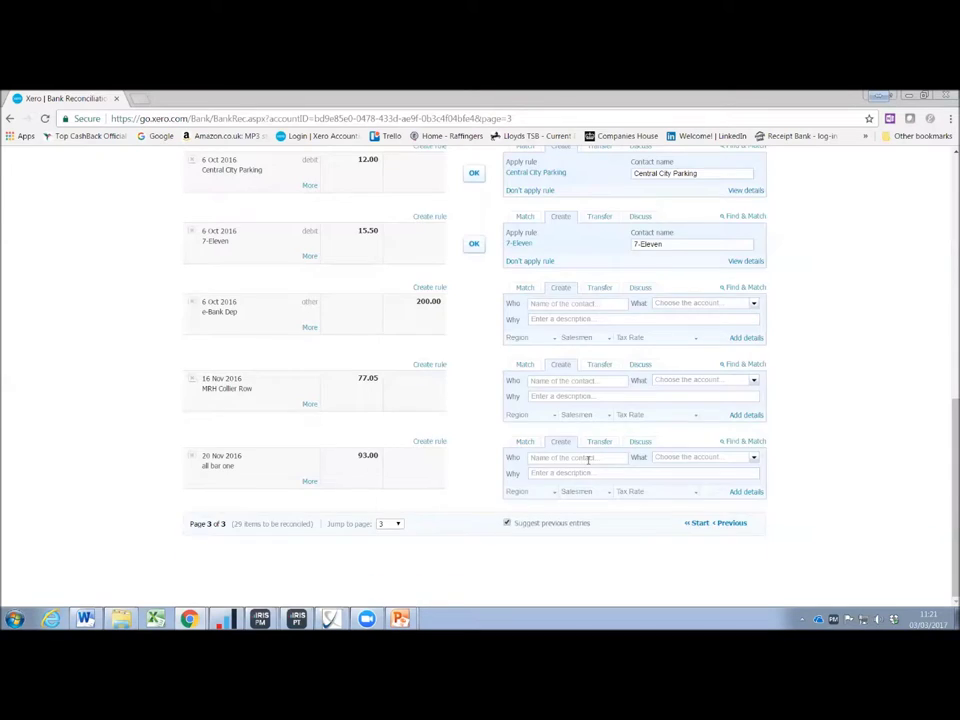
scroll(589, 459, "up", 10)
scroll(589, 460, "down", 10)
scroll(657, 452, "up", 10)
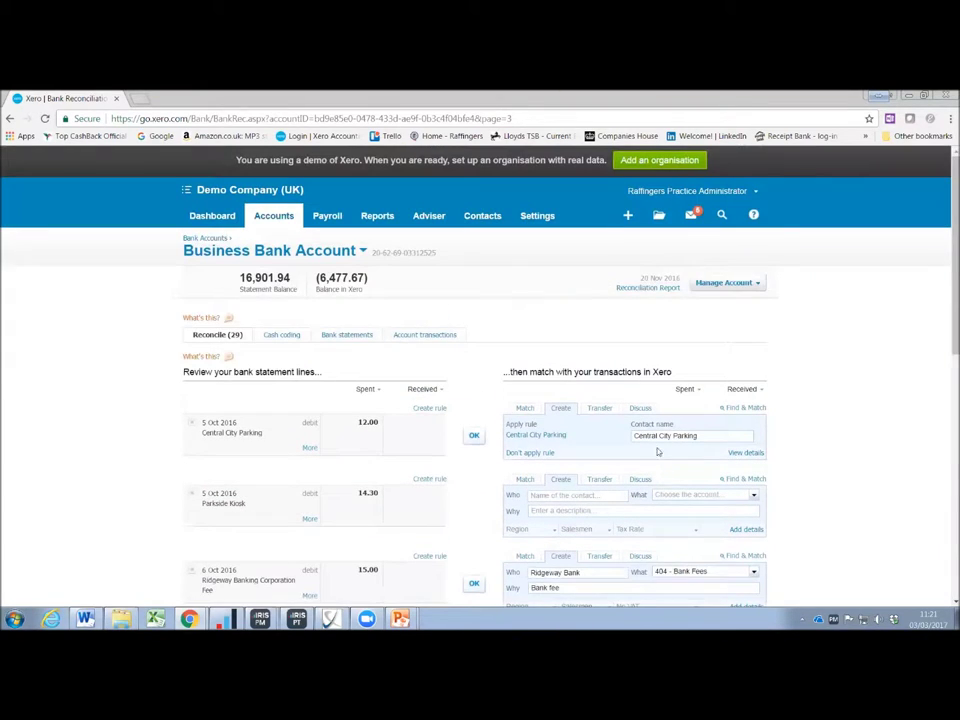
Preview the receipt entertaining (1).jpg in the Files inbox, rotated upright, and close the preview.
left_click(660, 217)
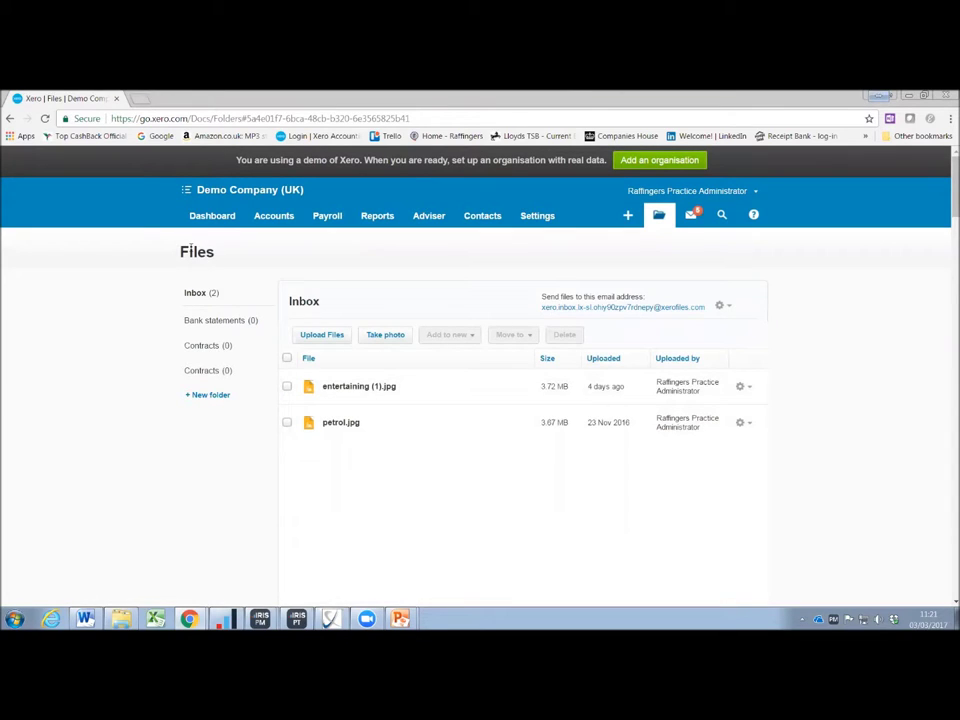
left_click(348, 388)
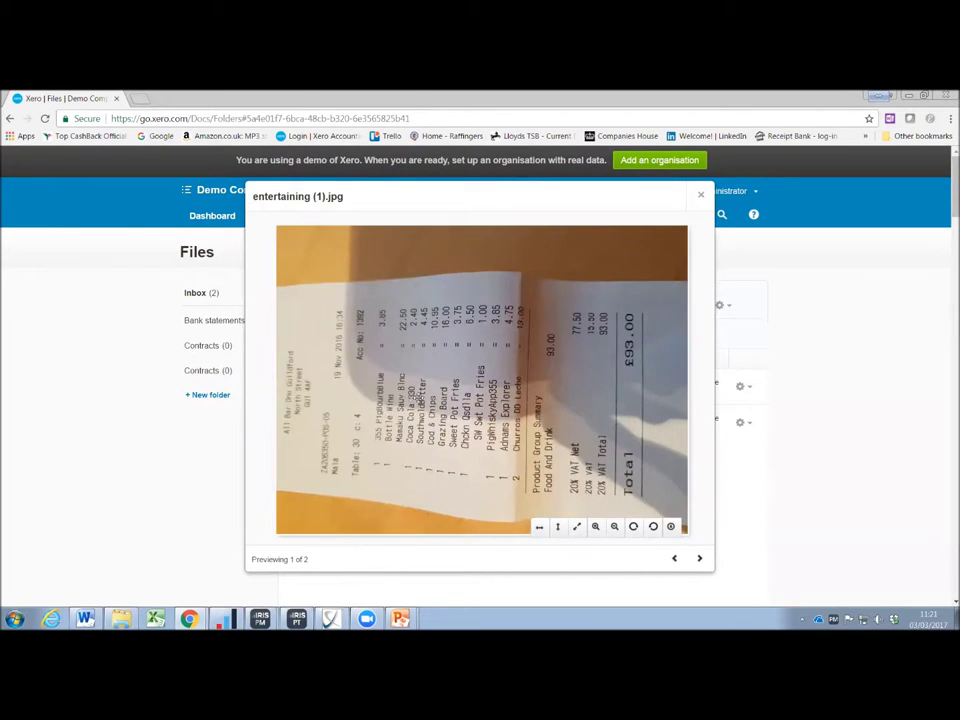
left_click(633, 526)
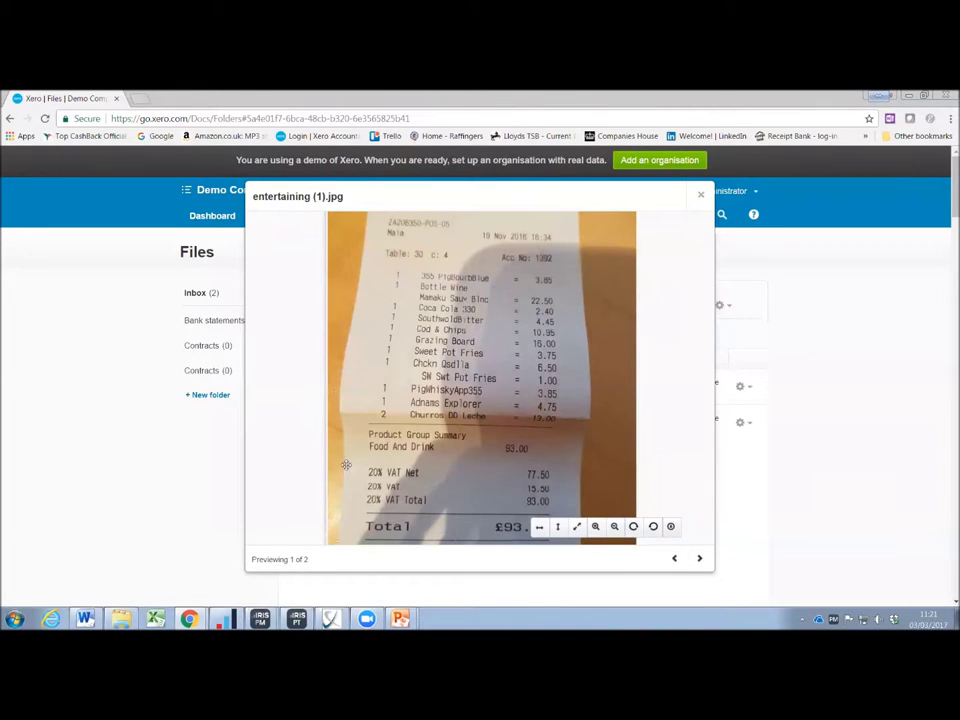
scroll(325, 295, "down", 2)
scroll(325, 295, "up", 2)
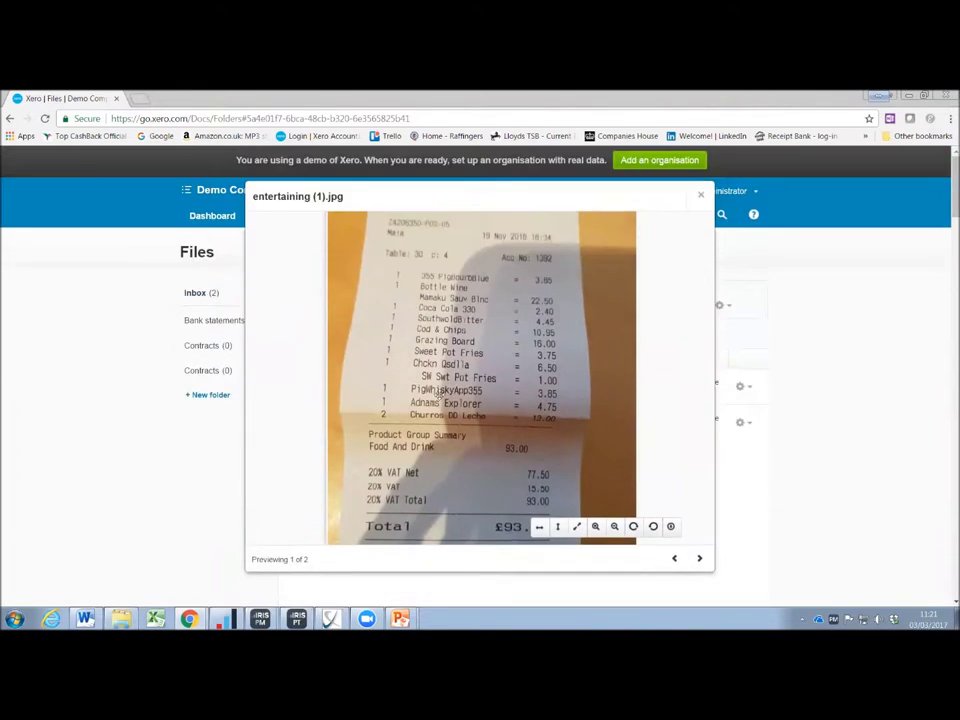
left_click(699, 195)
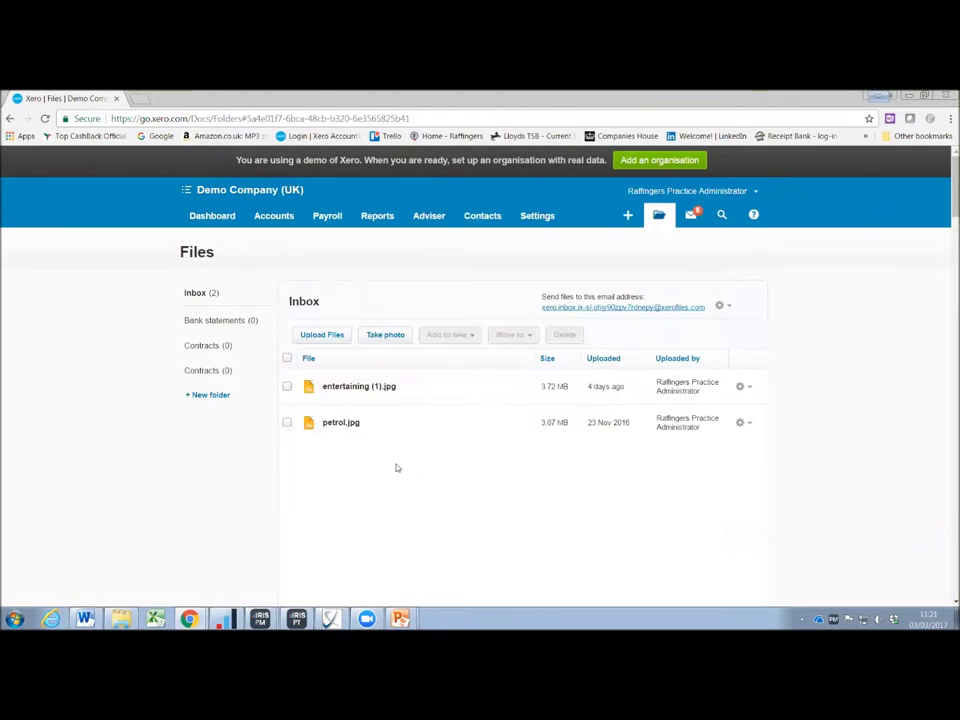
Add entertaining (1).jpg to a new bill and set the bill's supplier to all bar one.
left_click(751, 388)
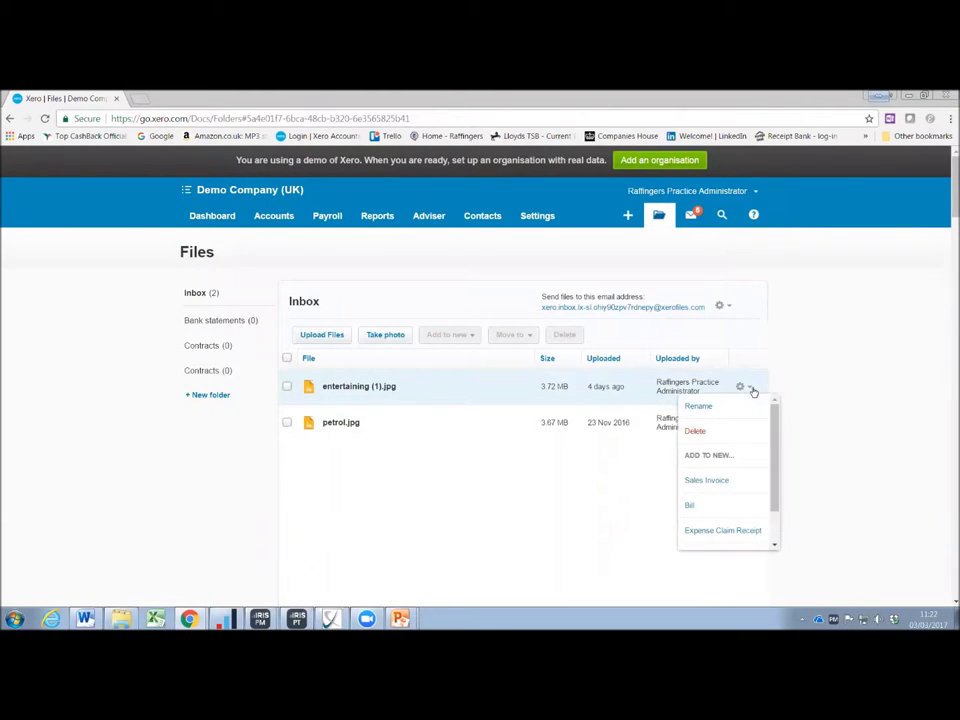
scroll(705, 540, "down", 1)
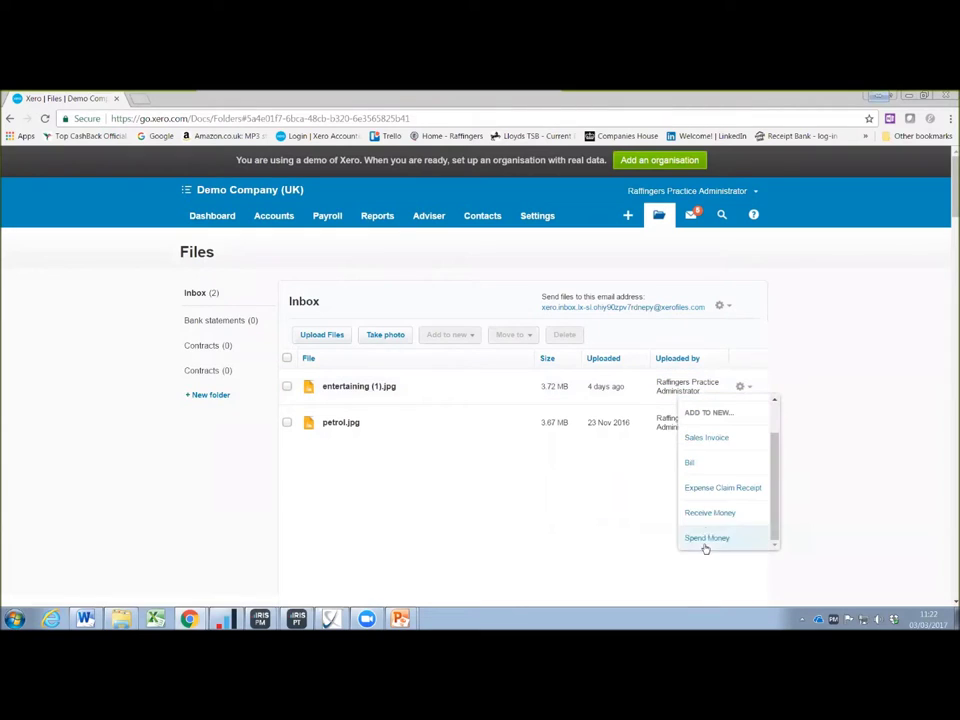
left_click(691, 464)
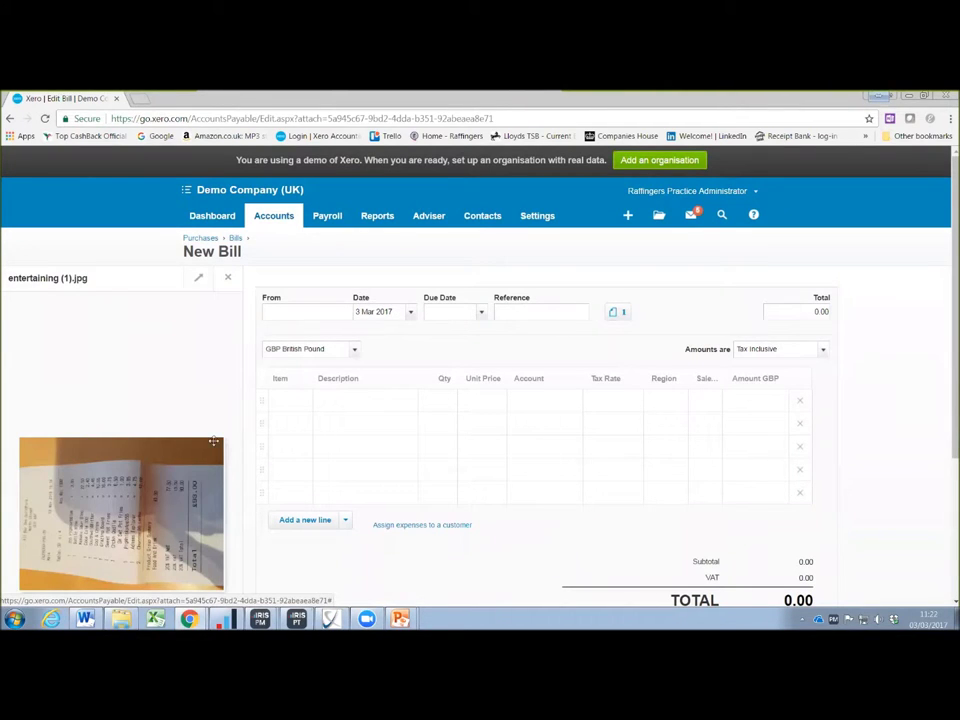
scroll(116, 416, "down", 2)
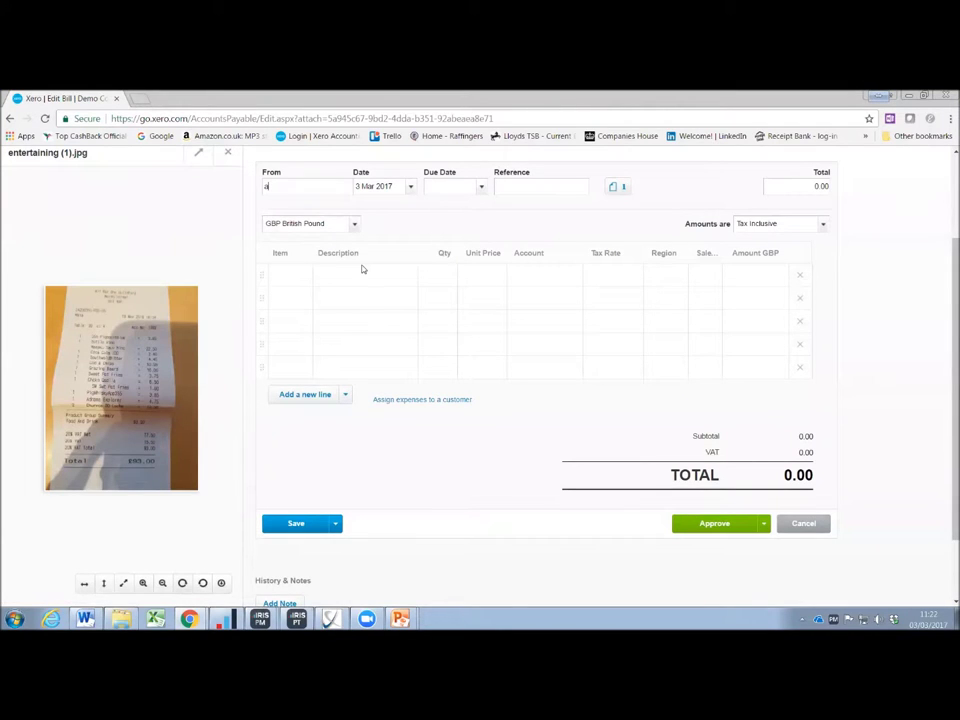
type("bar")
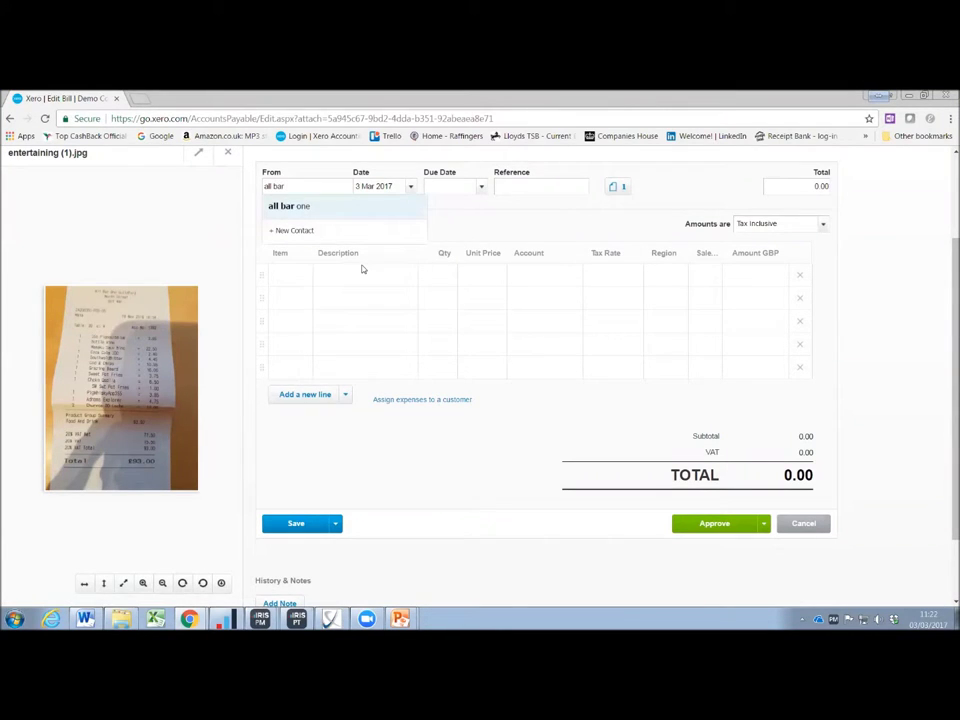
left_click(301, 210)
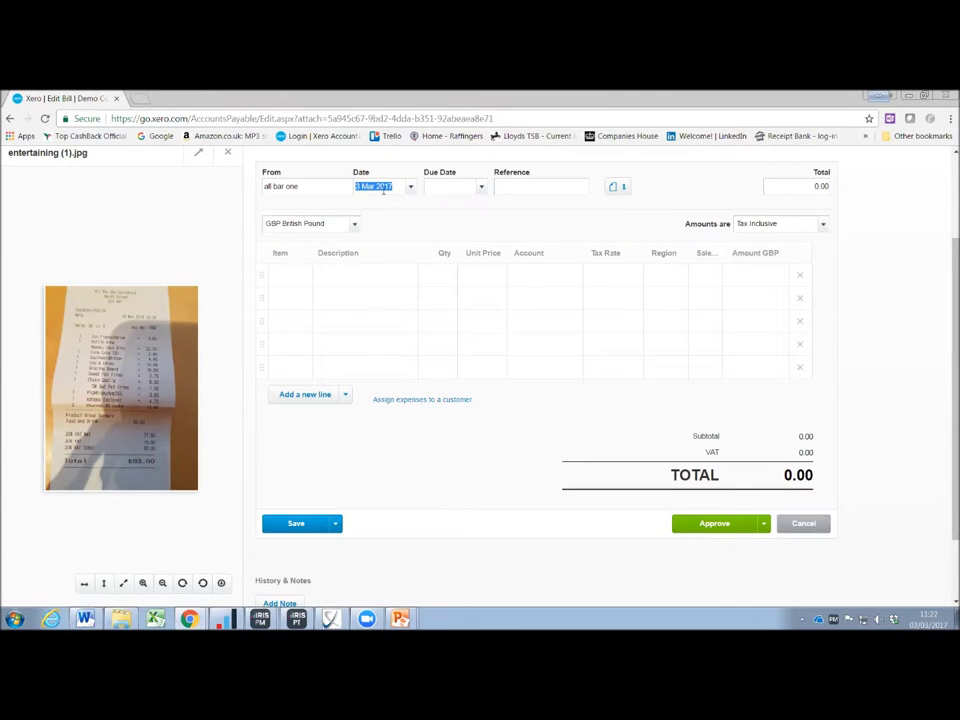
Set the bill's date to 19 Nov 2016 and its due date to 26 Nov 2016.
type("196")
type("/11/16")
key("Tab")
key("Tab")
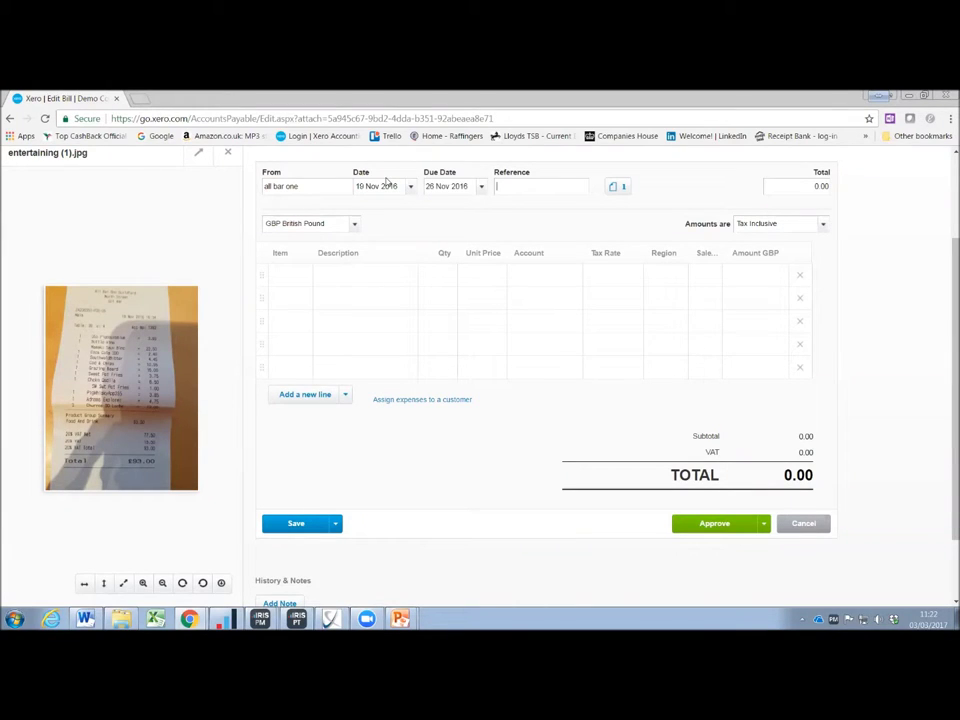
Enter the first bill line as entertaining with a unit price of 93 and account 420 - Entertainment-100% business.
left_click(303, 282)
left_click(333, 272)
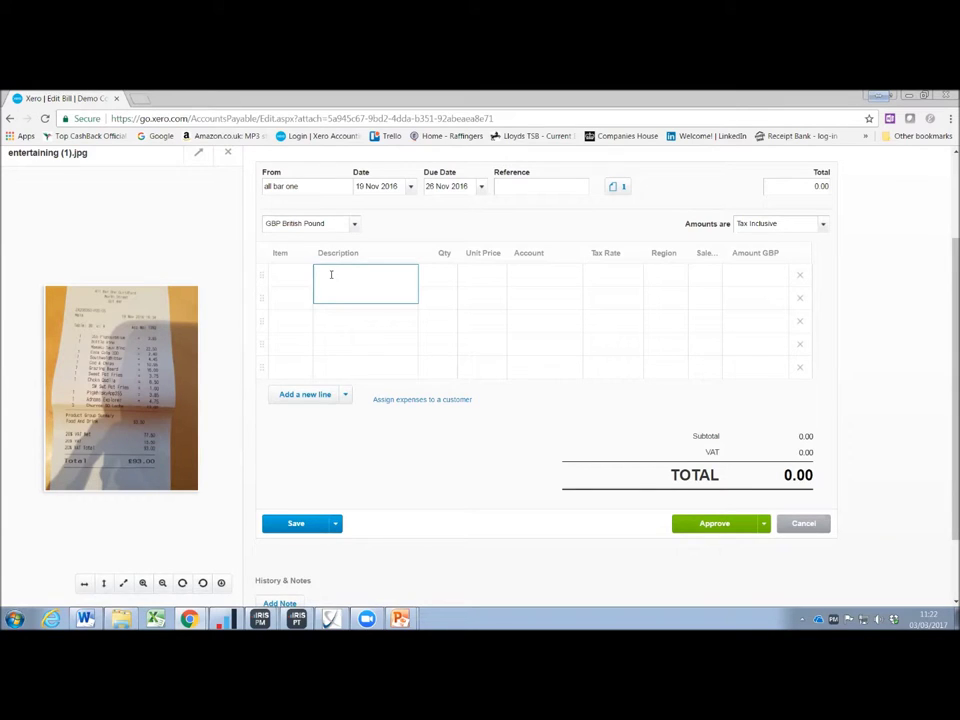
type("entertaining")
key("Tab")
key("Tab")
type("93")
key("Tab")
type("e")
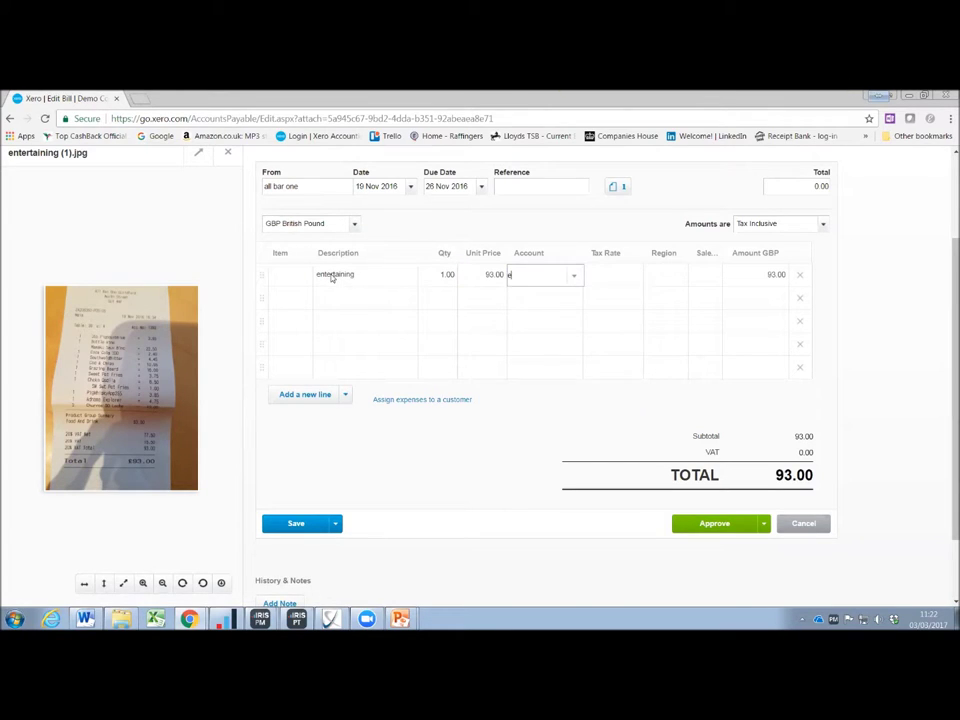
type("nt")
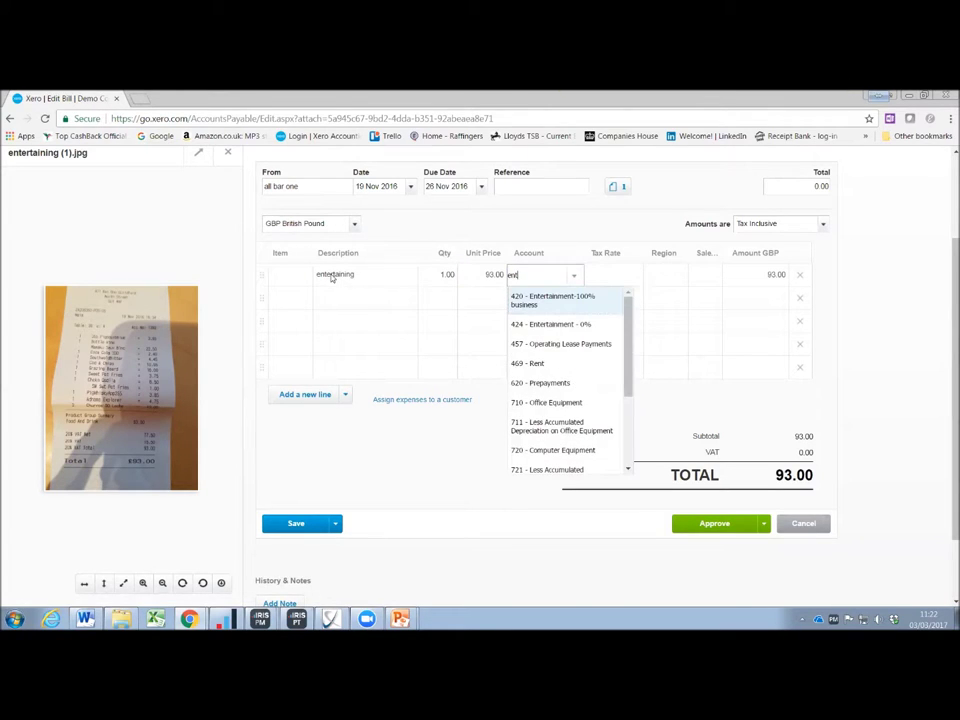
left_click(556, 299)
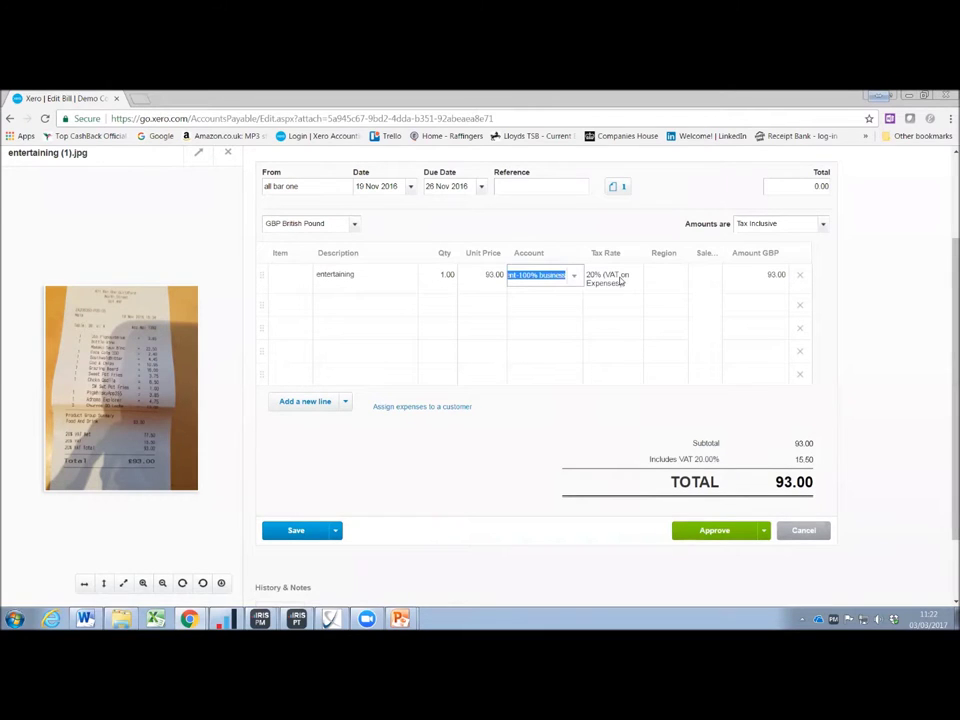
Set the entertaining line's tax rate to No VAT.
left_click(621, 279)
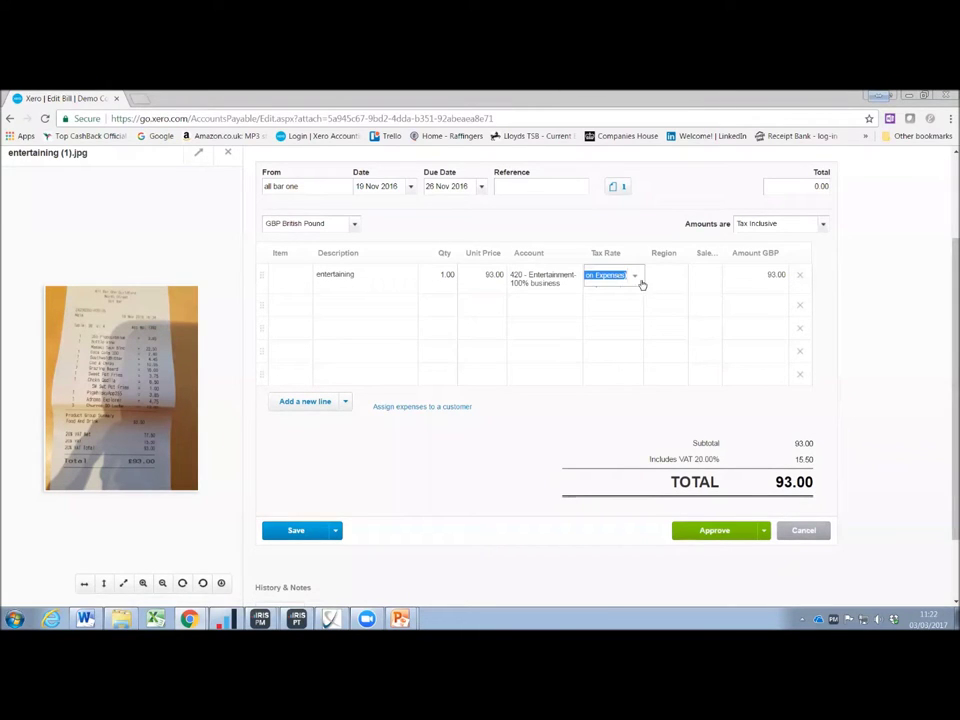
left_click(634, 278)
left_click(603, 414)
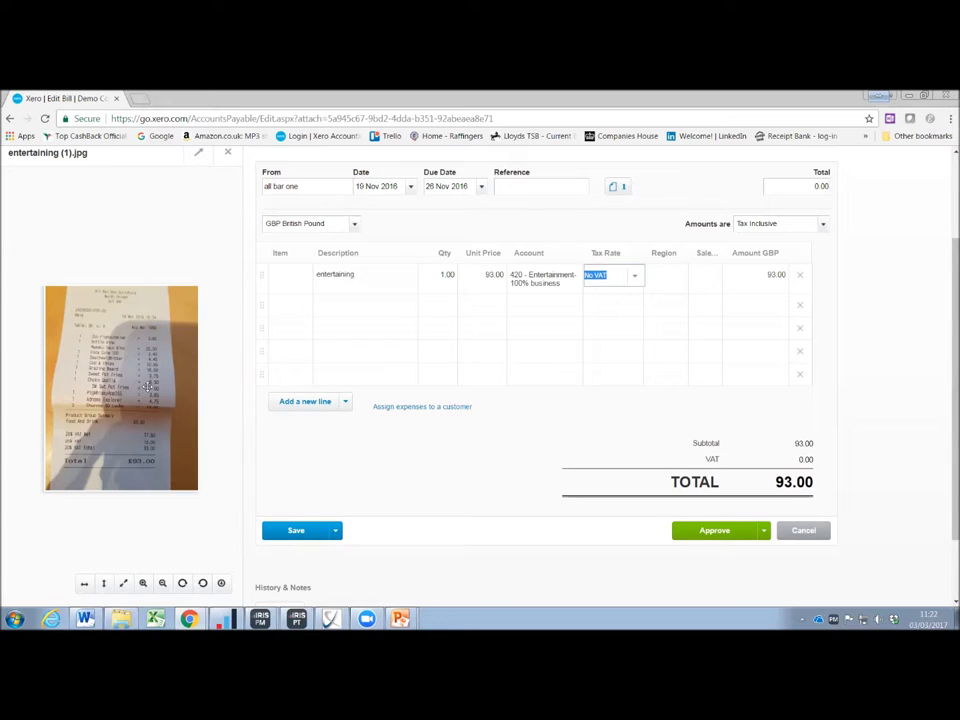
Approve the all bar one bill and display the files attached to it.
left_click(337, 532)
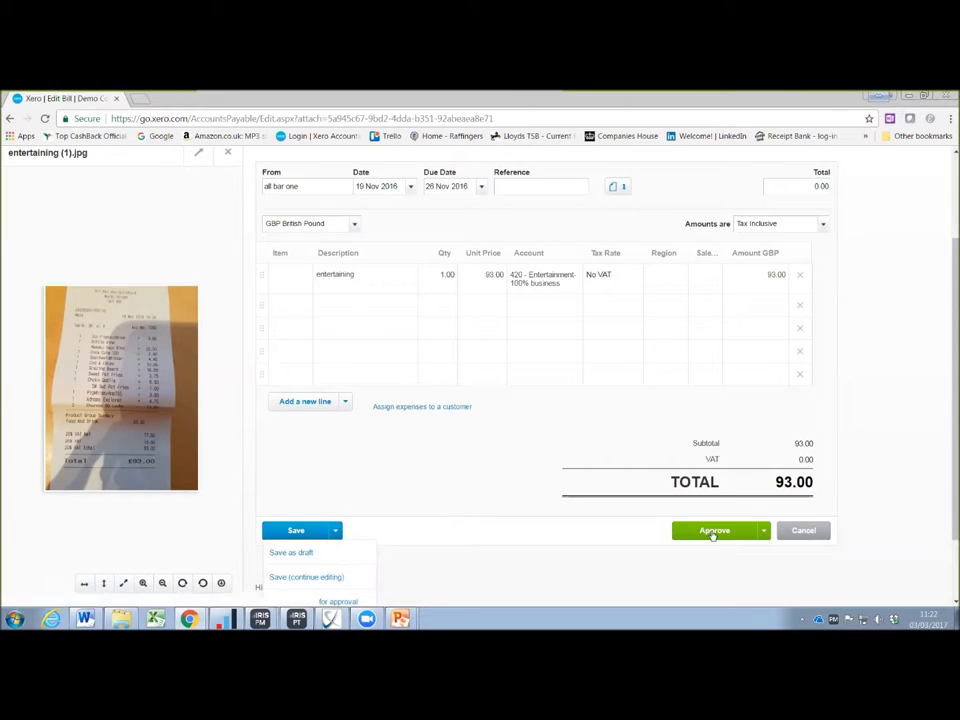
left_click(711, 531)
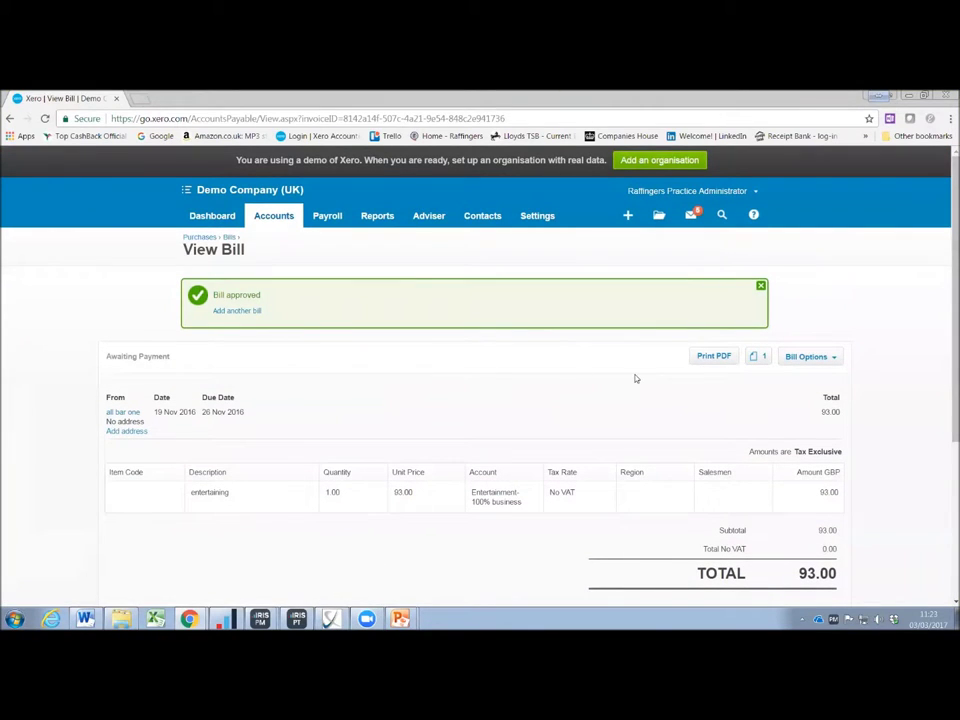
left_click(756, 358)
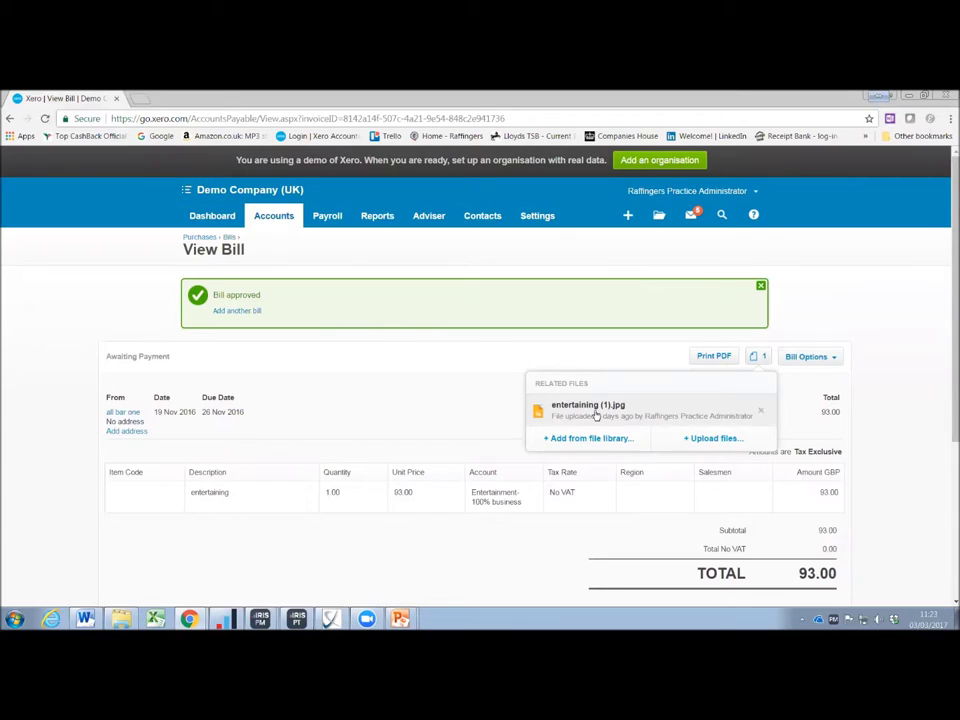
Return to the Business Bank Account reconciliation and reconcile the 20 Nov 2016 all bar one line for 93.00 with its matched bill.
left_click(211, 216)
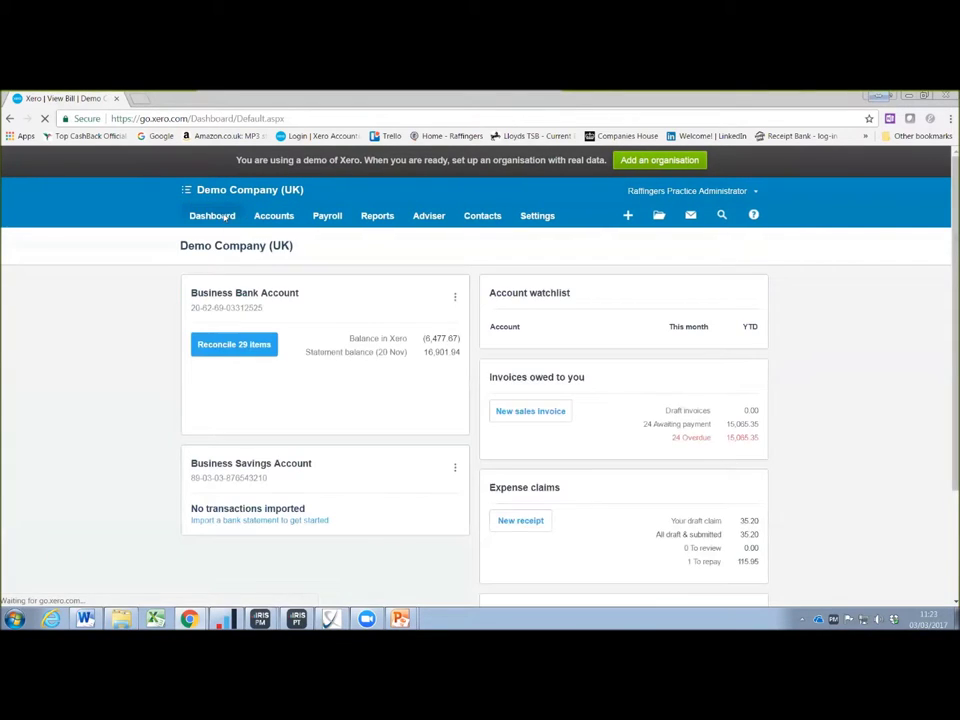
left_click(252, 346)
scroll(531, 461, "down", 15)
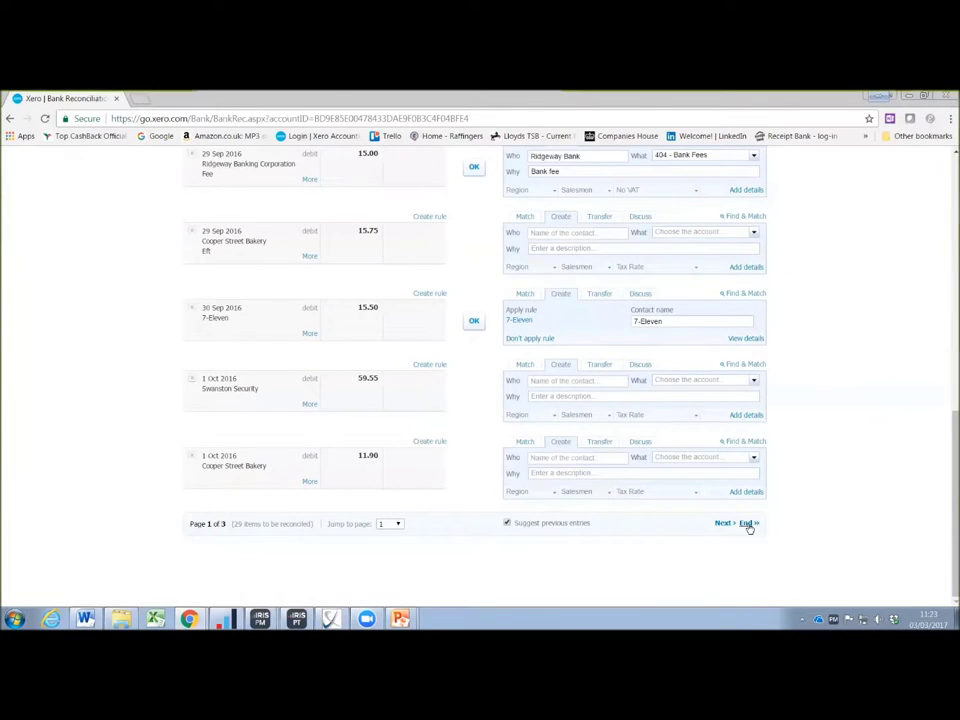
left_click(746, 523)
scroll(465, 460, "down", 10)
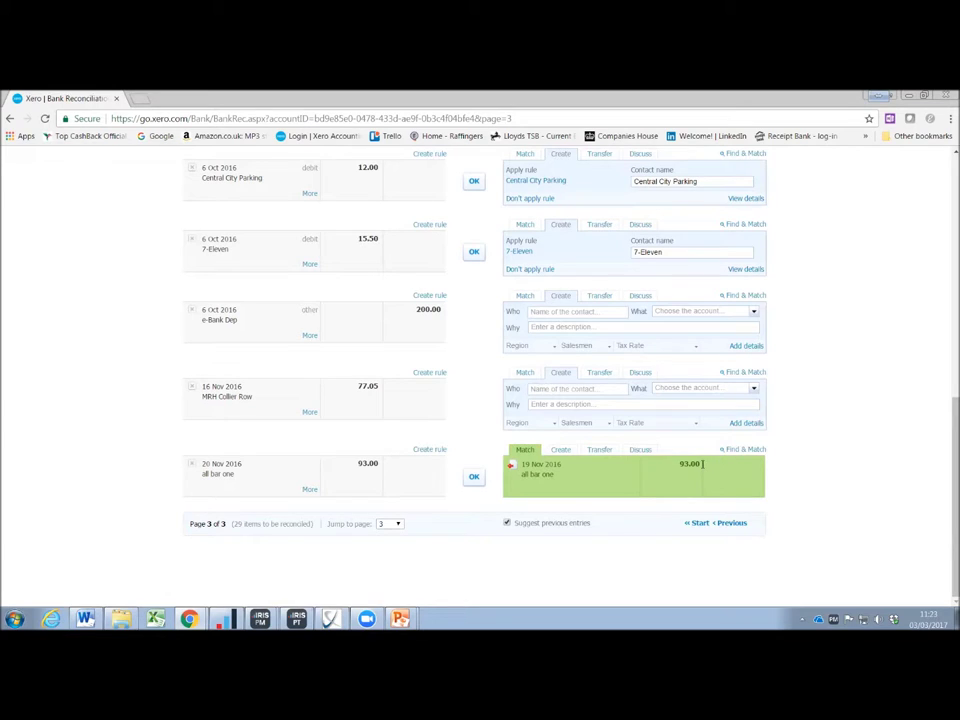
left_click(472, 477)
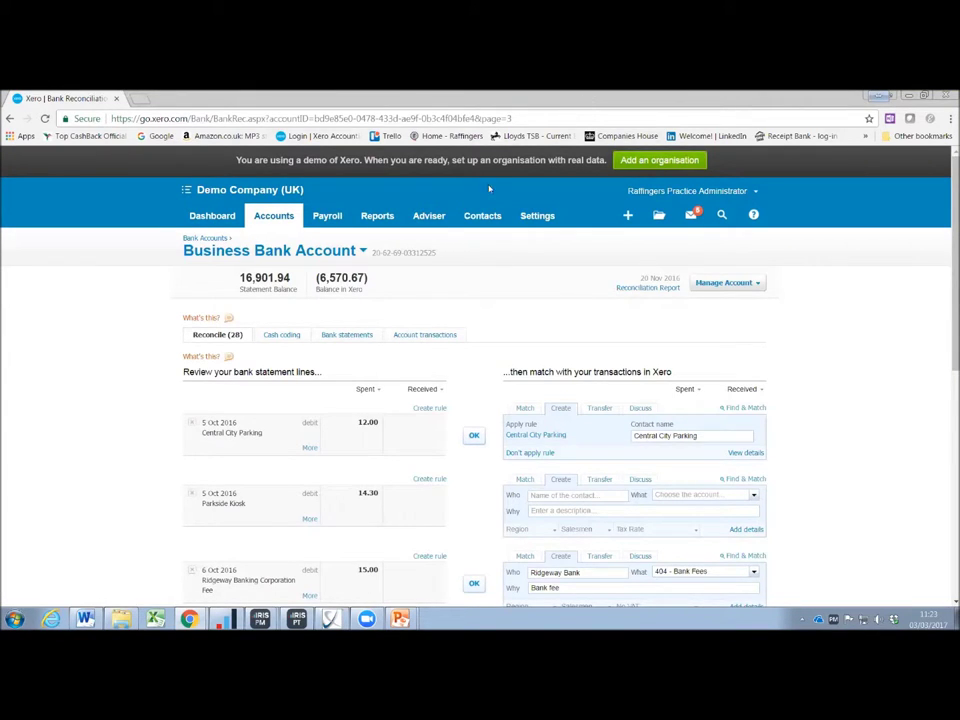
double_click(585, 100)
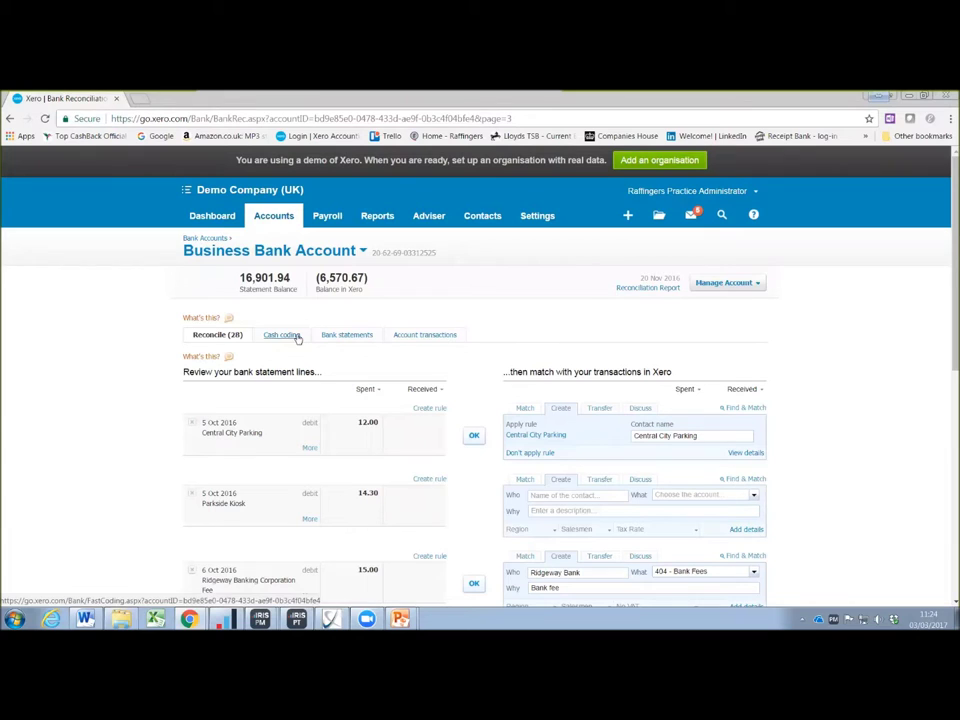
Open the sales invoices awaiting payment and look through their due dates and reminder statuses.
left_click(284, 216)
left_click(277, 275)
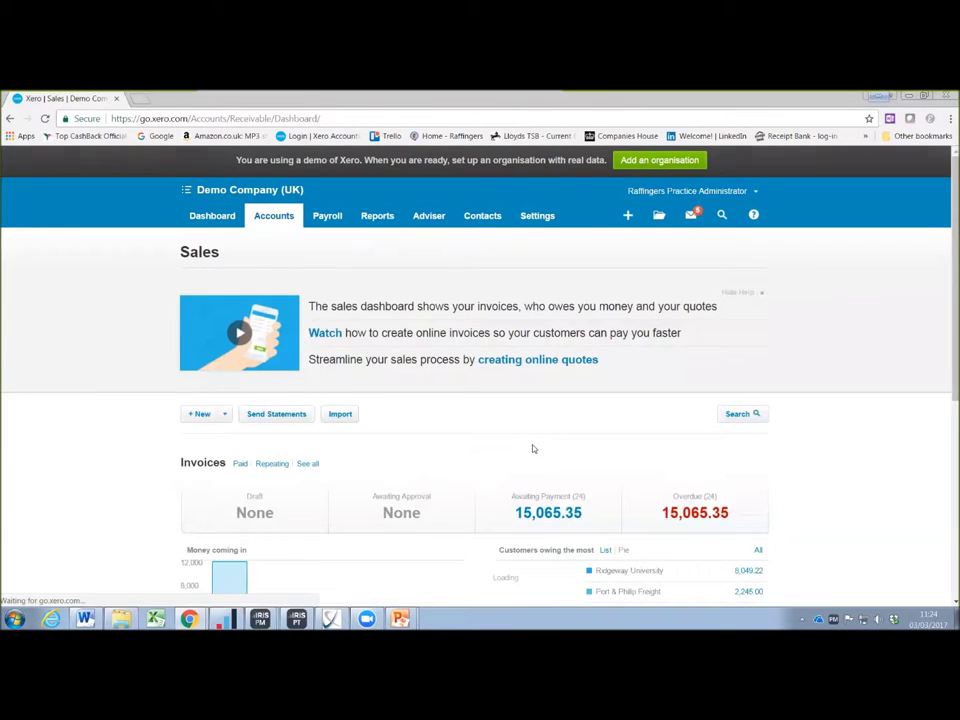
scroll(531, 443, "down", 2)
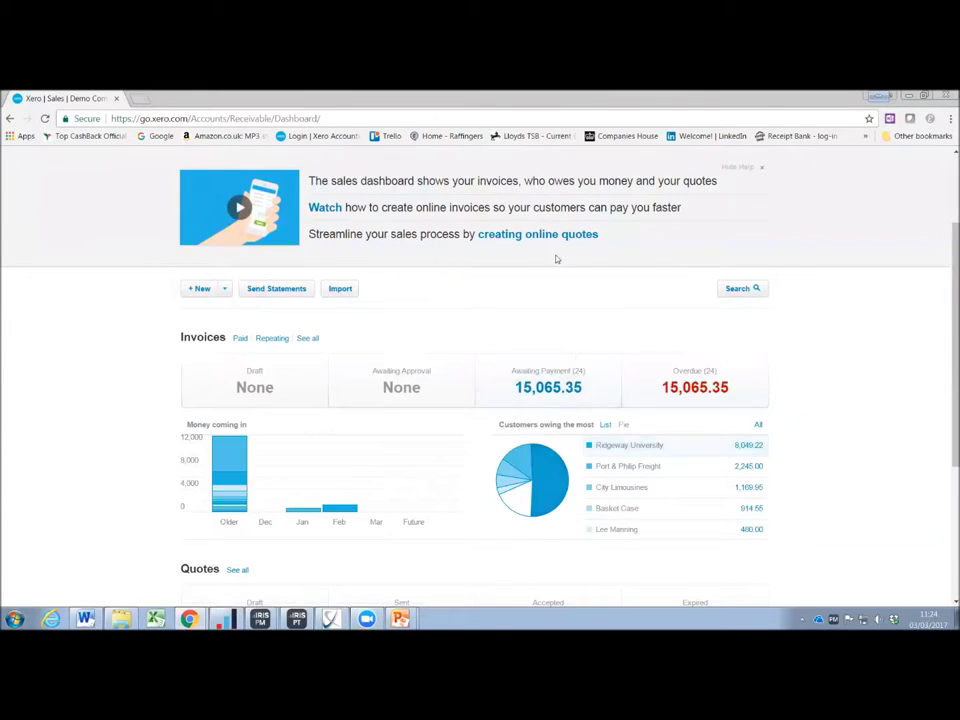
left_click(558, 375)
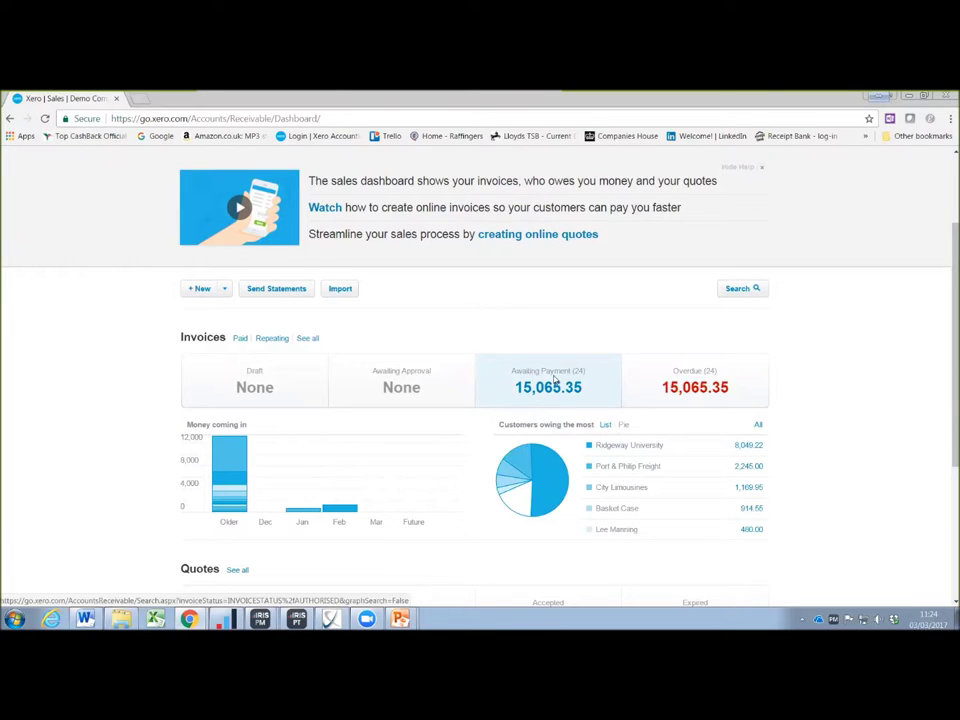
left_click(553, 372)
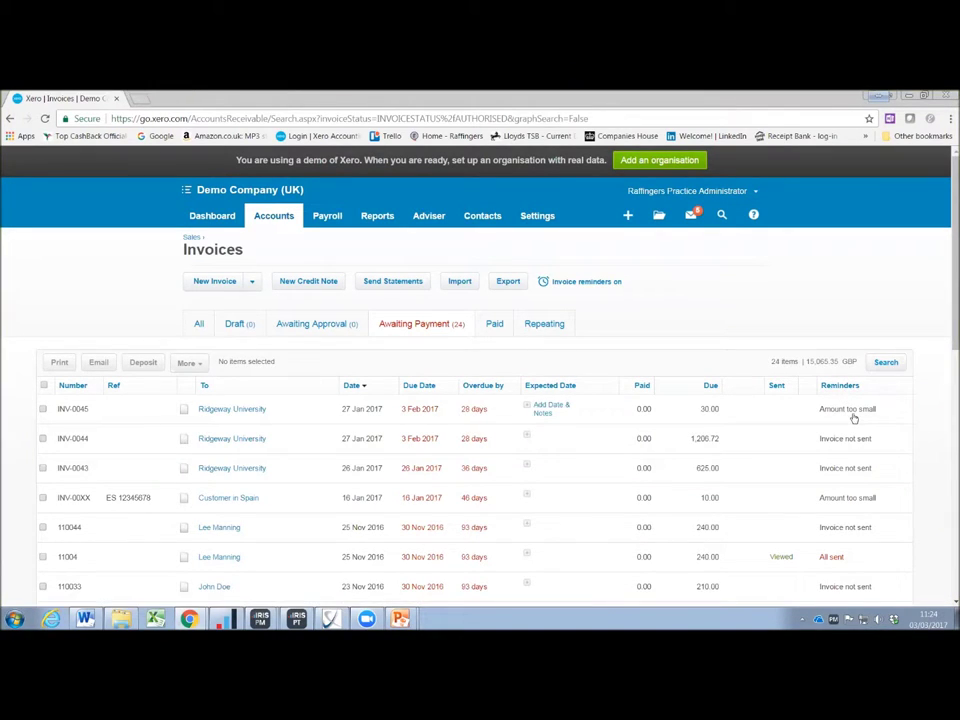
scroll(851, 424, "down", 3)
scroll(836, 437, "down", 5)
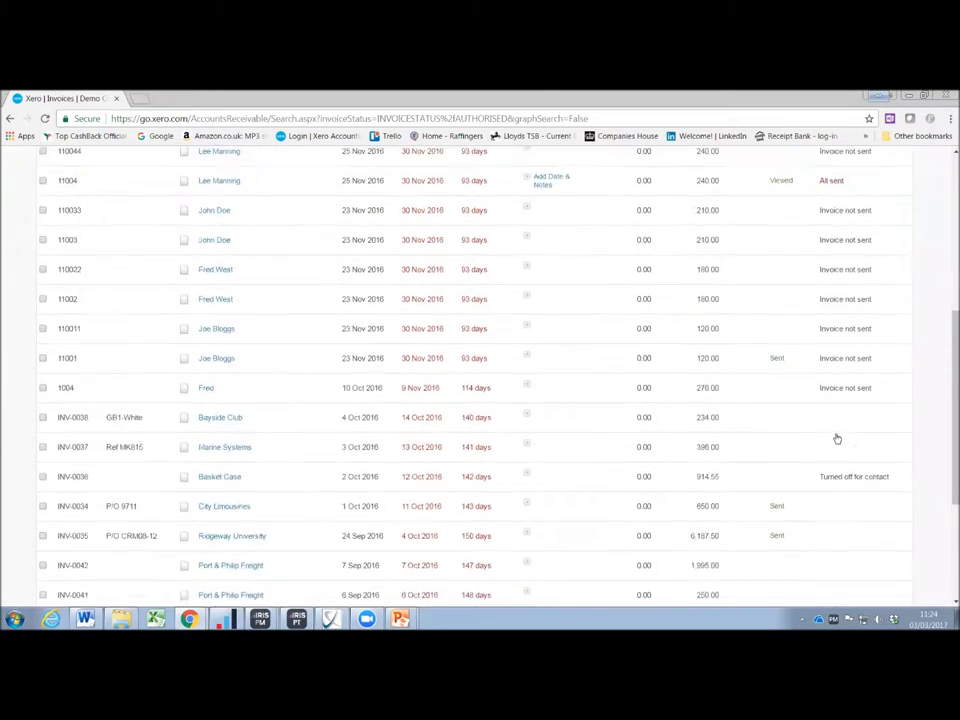
scroll(838, 440, "up", 5)
scroll(838, 447, "up", 4)
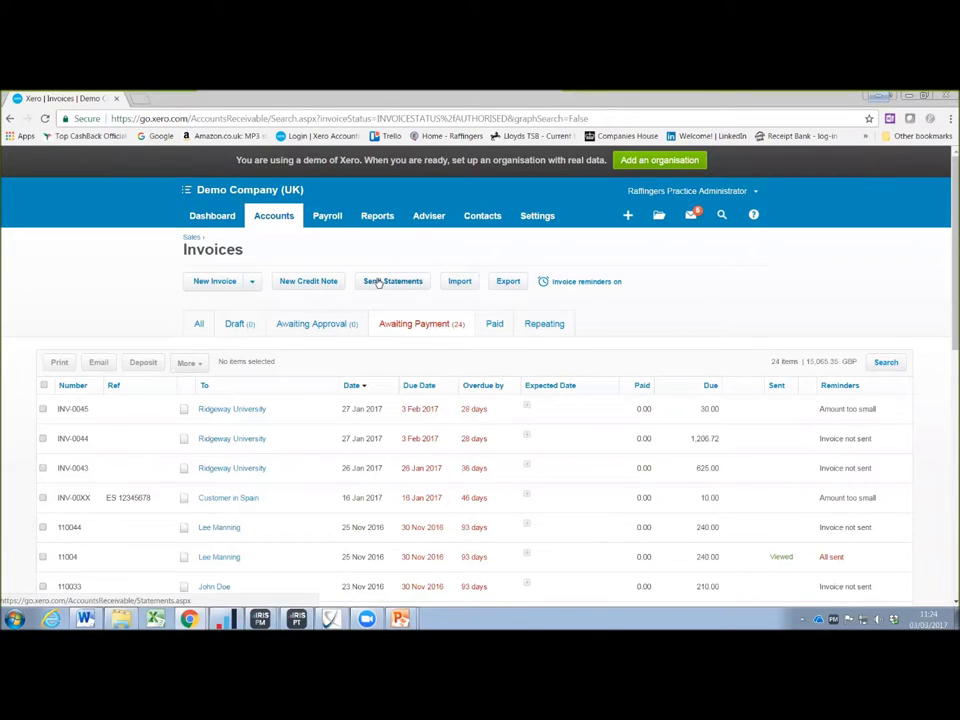
Open the Invoice Reminders page within the invoice settings and hide its help text.
left_click(537, 216)
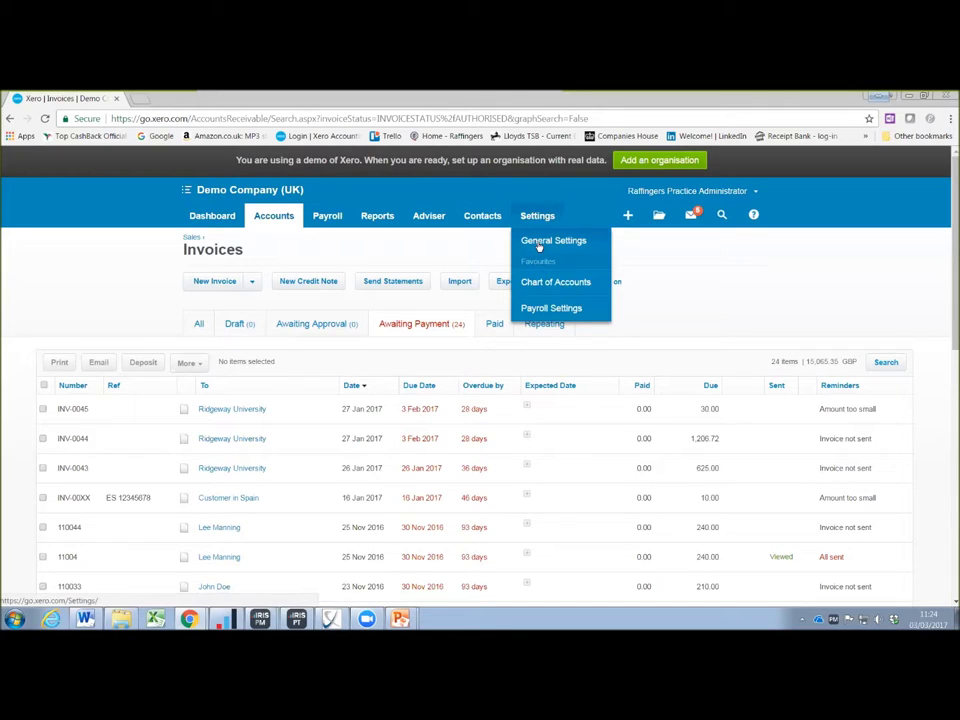
left_click(540, 243)
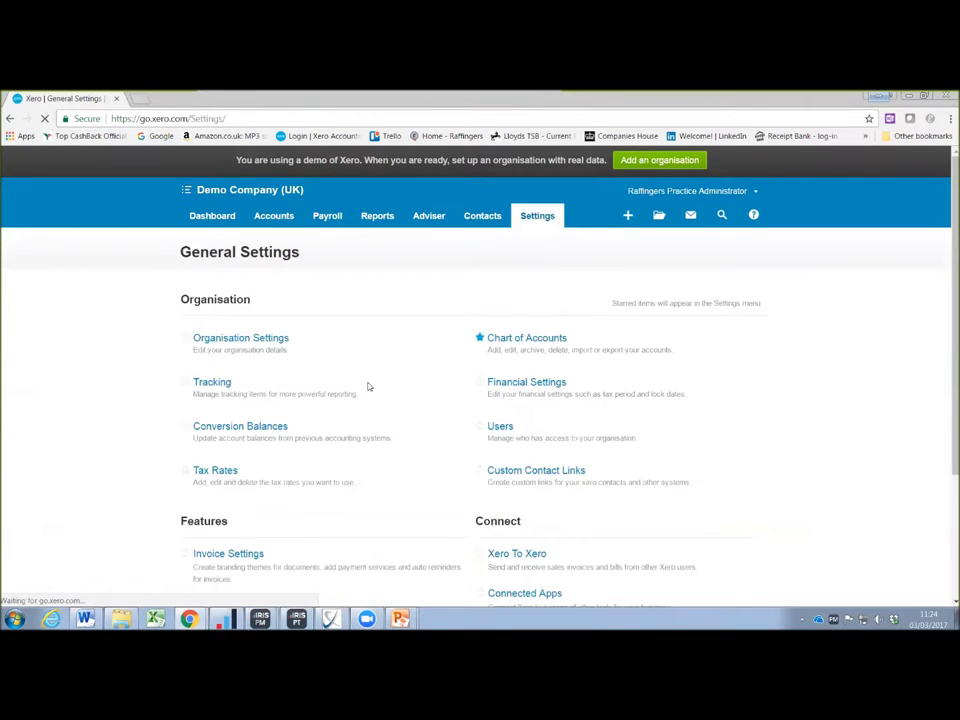
left_click(243, 555)
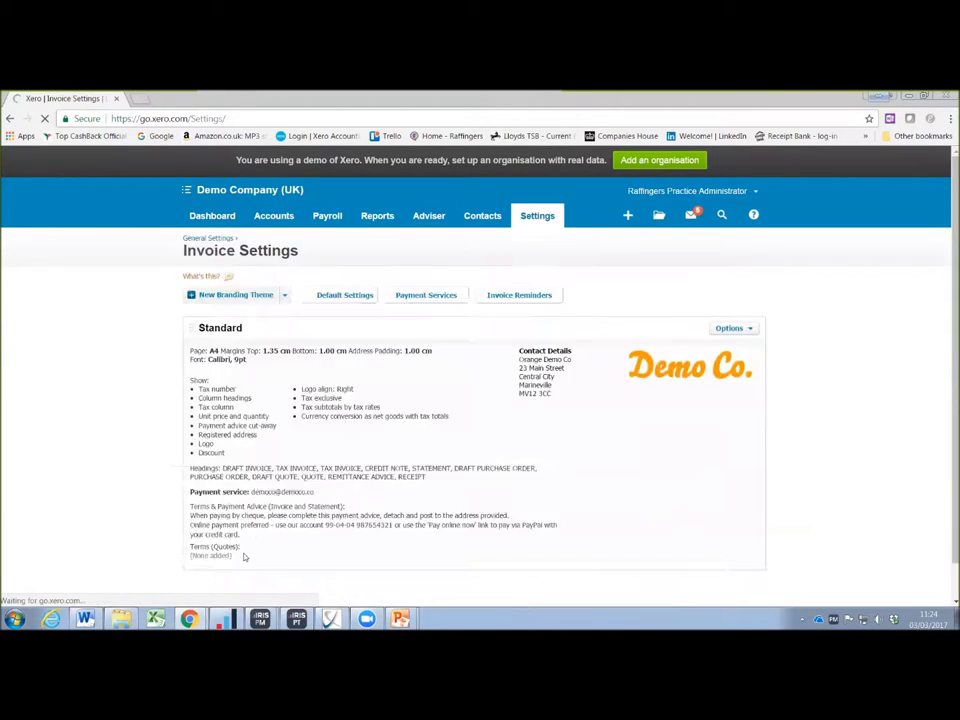
left_click(521, 423)
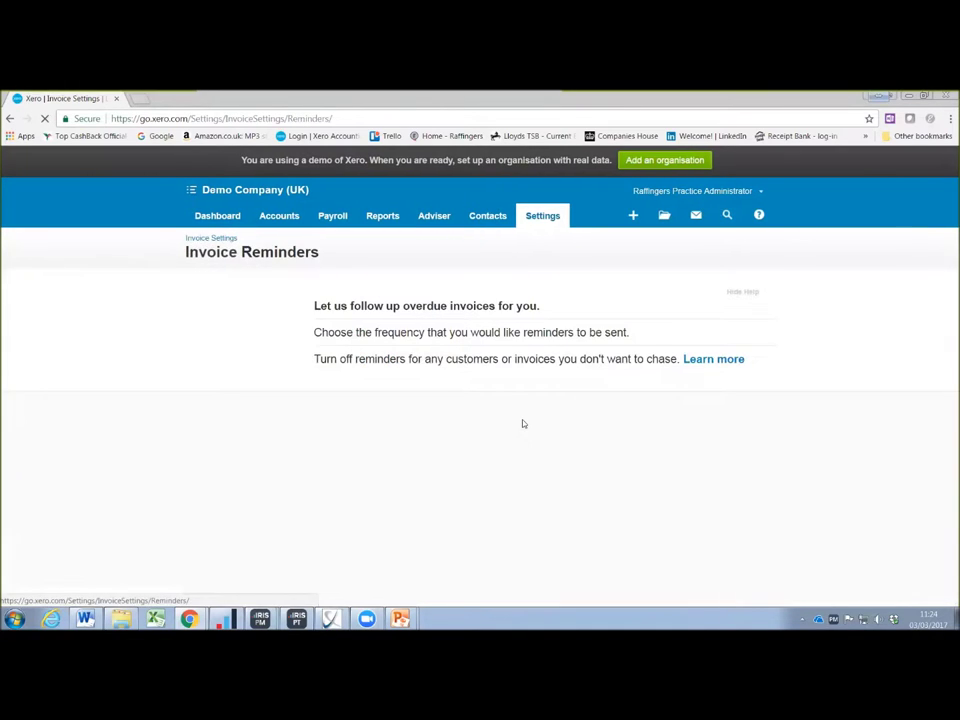
left_click(731, 297)
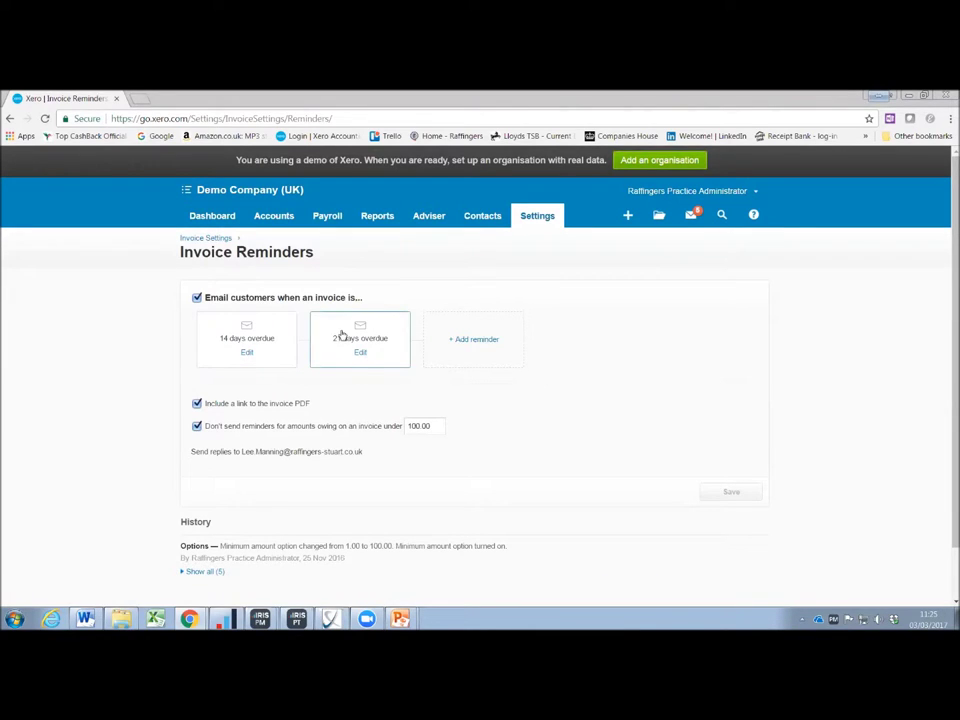
Add and save an invoice reminder for invoices overdue by 30 days, keeping the default message.
left_click(476, 341)
left_click(454, 285)
type("30")
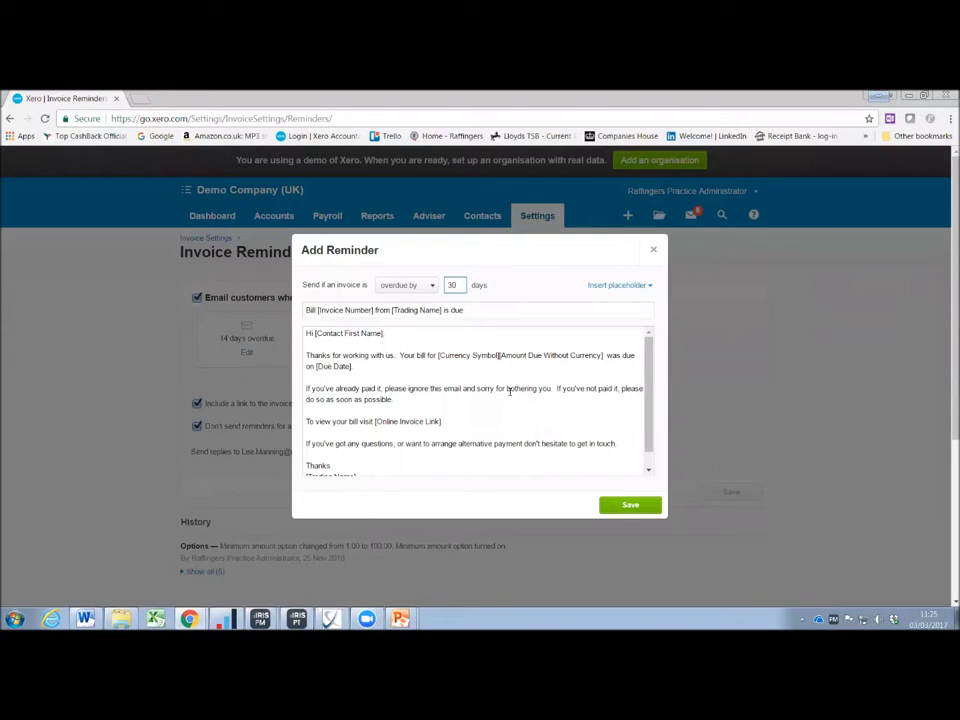
left_click(628, 505)
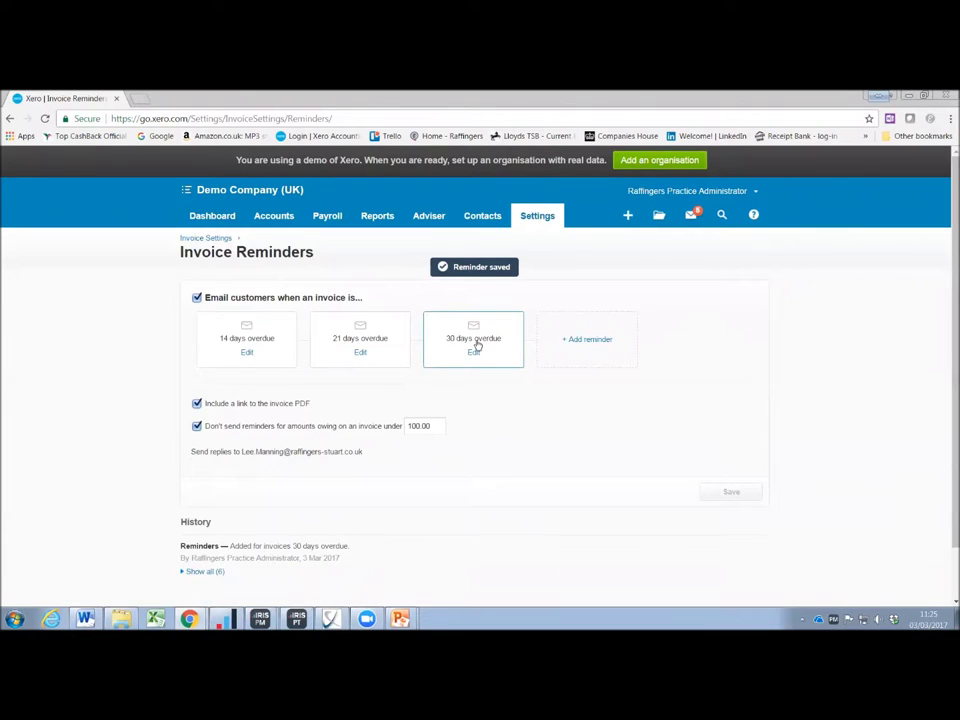
Examine the minimum invoice amount and reply address options for reminders, and return to the dashboard.
left_click(439, 425)
left_click_drag(439, 425, 354, 426)
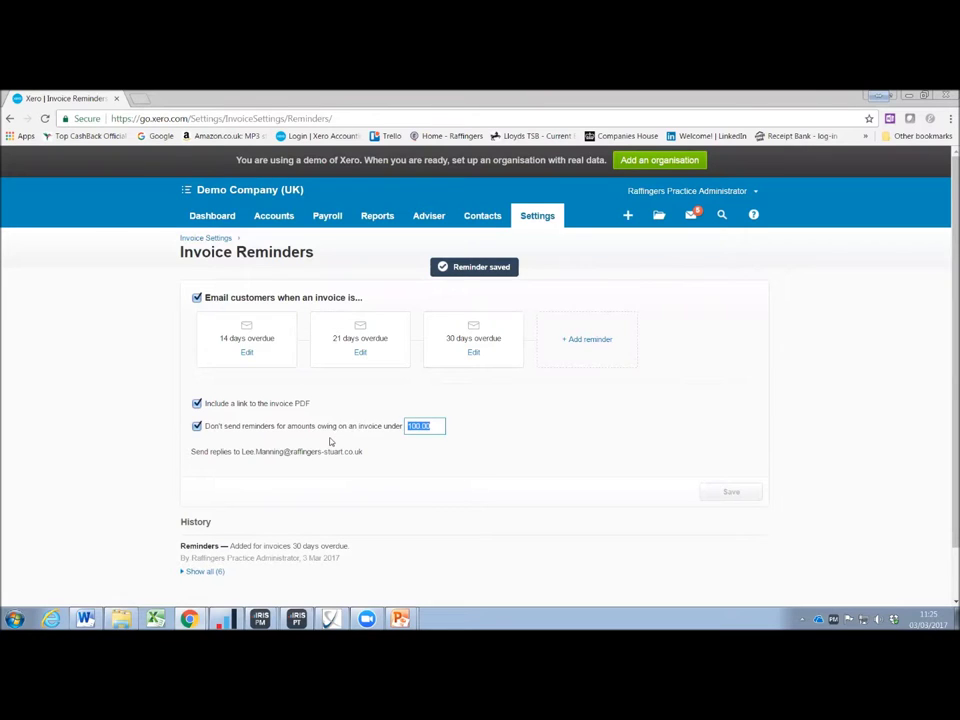
scroll(332, 446, "down", 1)
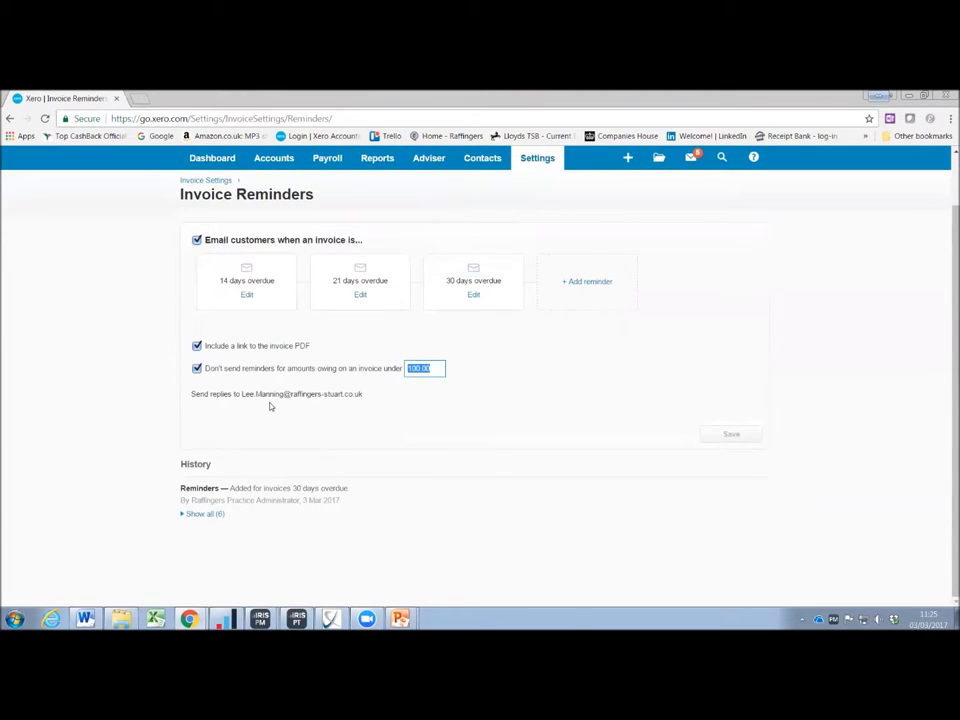
scroll(481, 457, "up", 1)
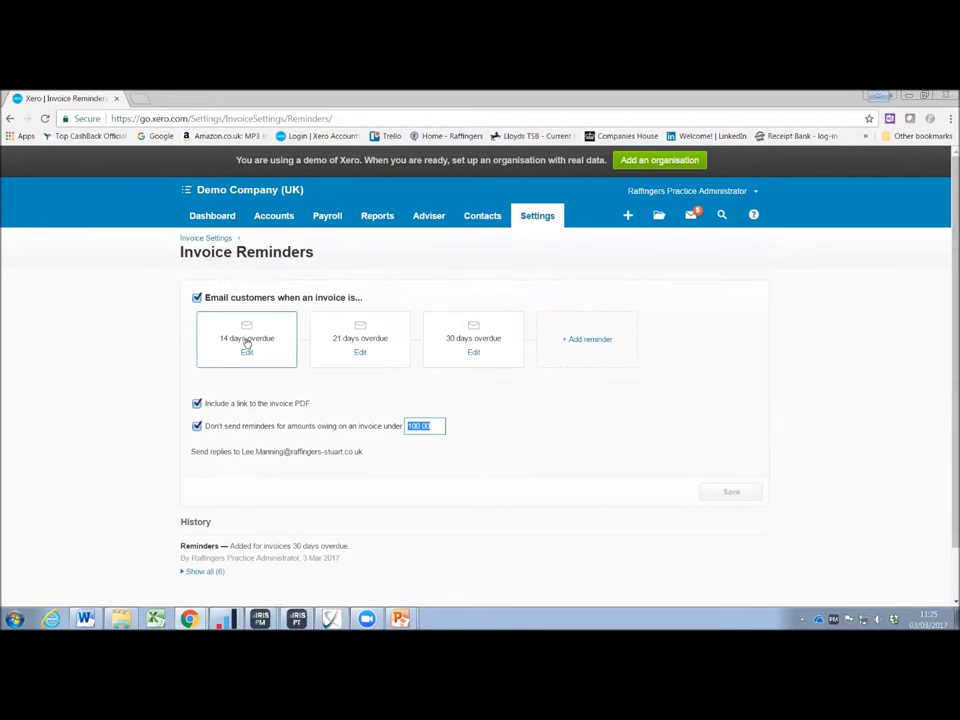
left_click(216, 216)
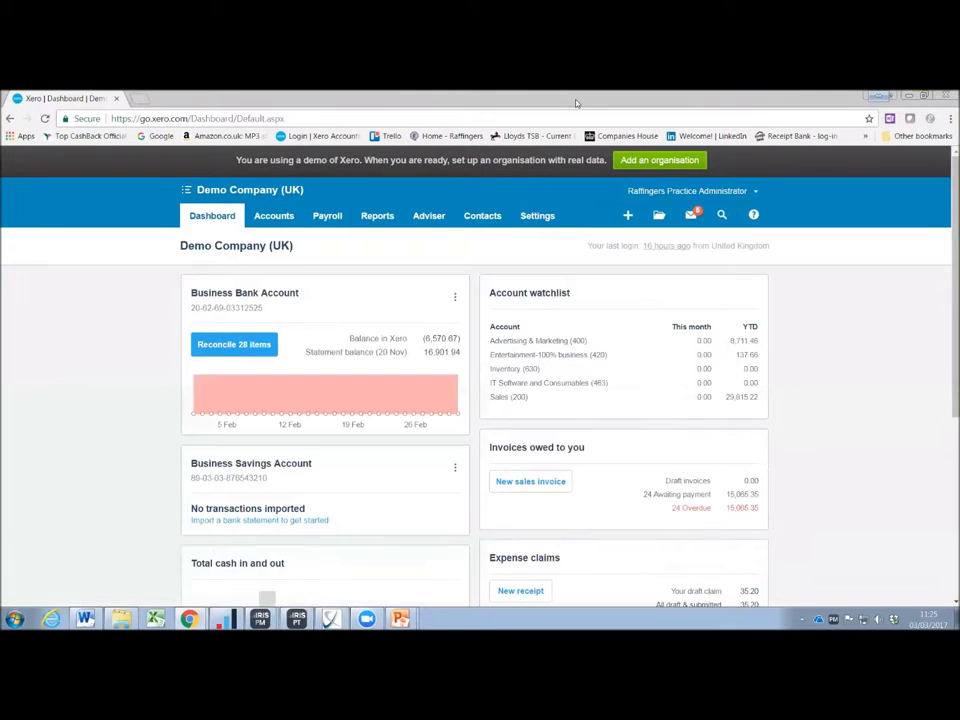
Switch to the PowerPoint webinar presentation and leave the slide show to select the Advanced Reporting slide.
key("alt+Tab")
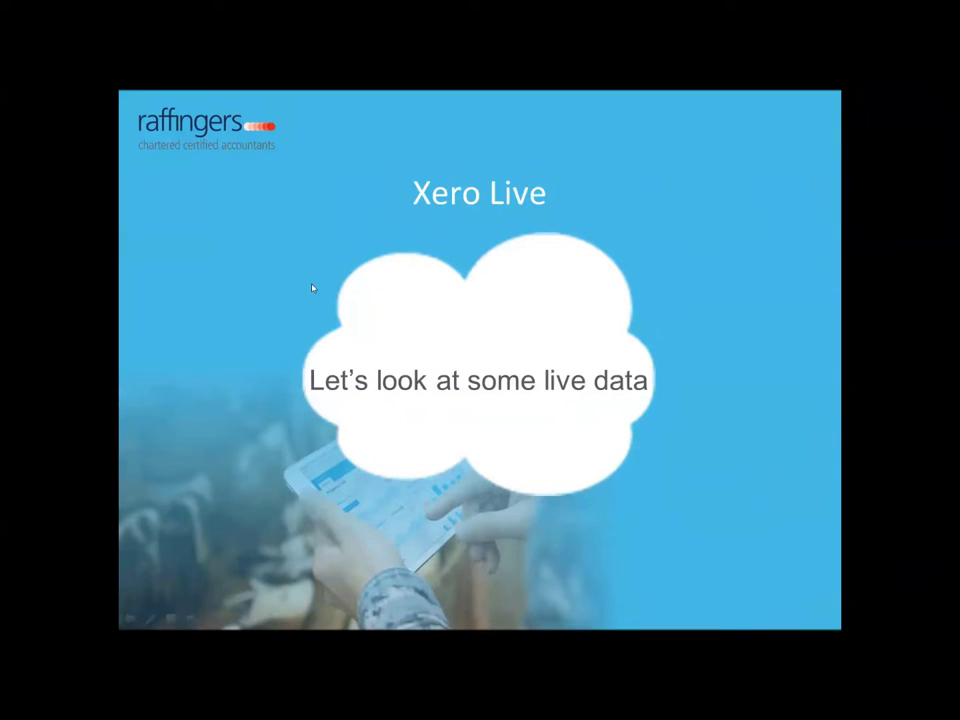
key("Escape")
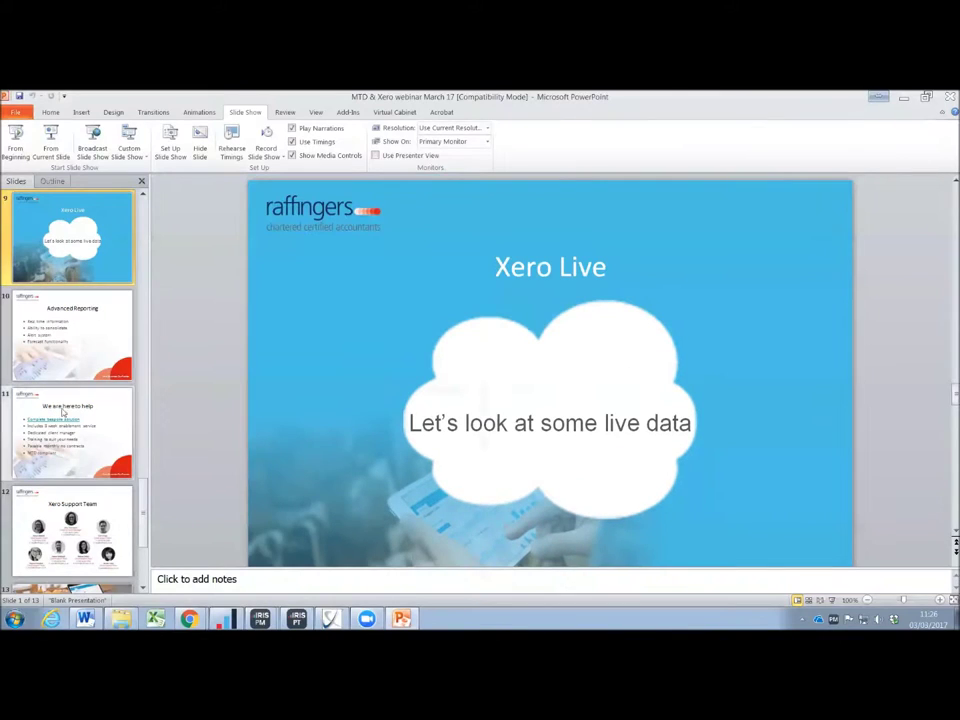
key("Down")
key("Down")
key("Up")
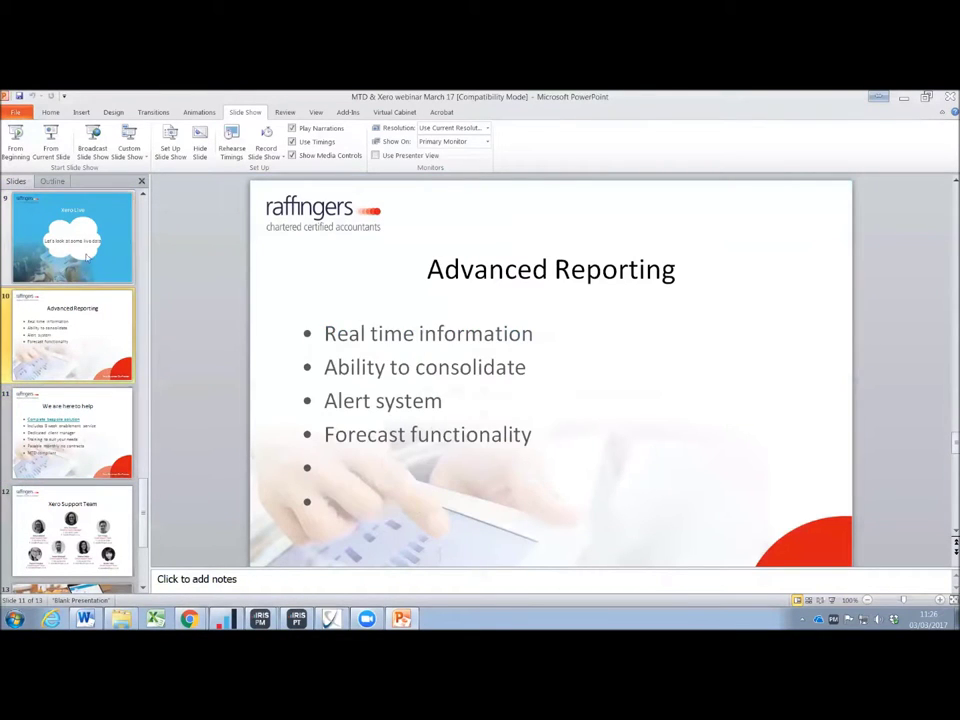
Go back to the Time Savings Using Xero slide, and switch to the browser's Xero app marketplace to view the app function categories.
key("Up")
key("Up")
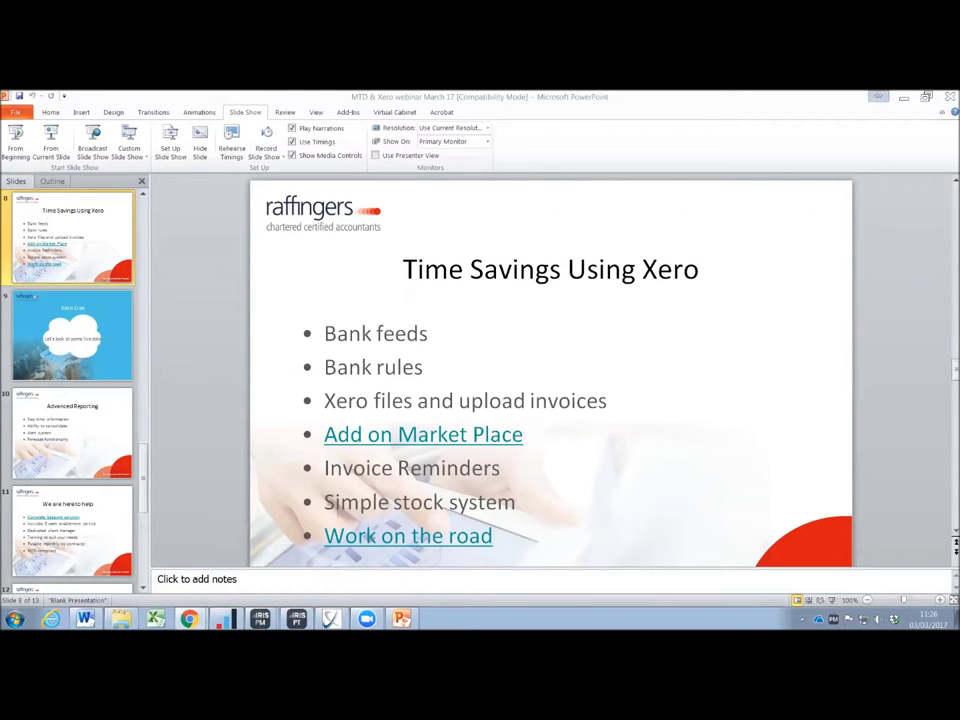
key("alt+Tab")
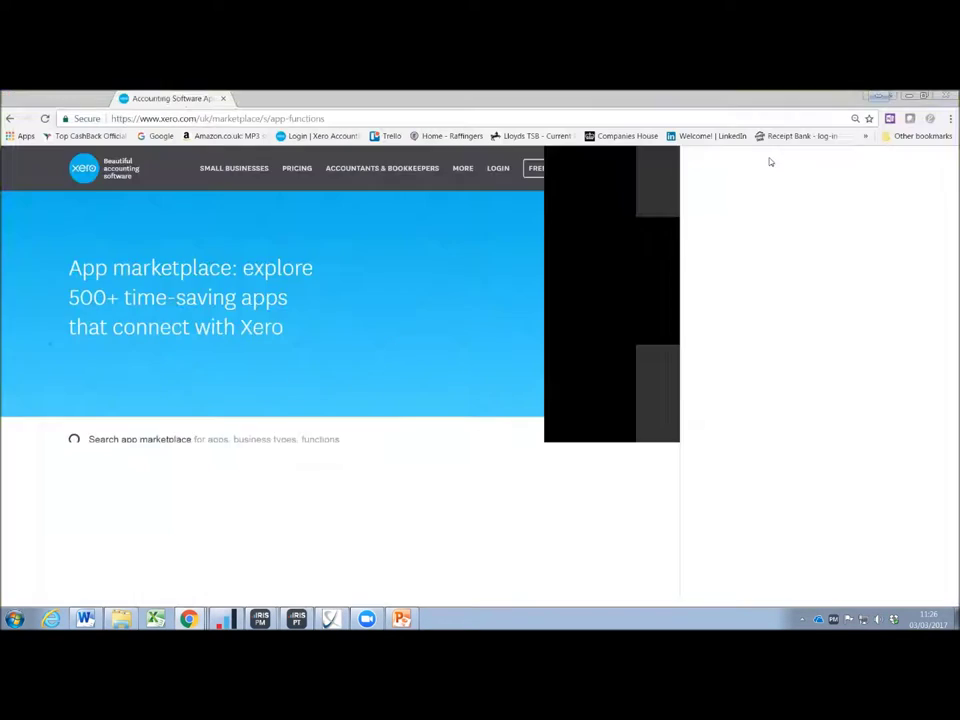
scroll(463, 375, "down", 3)
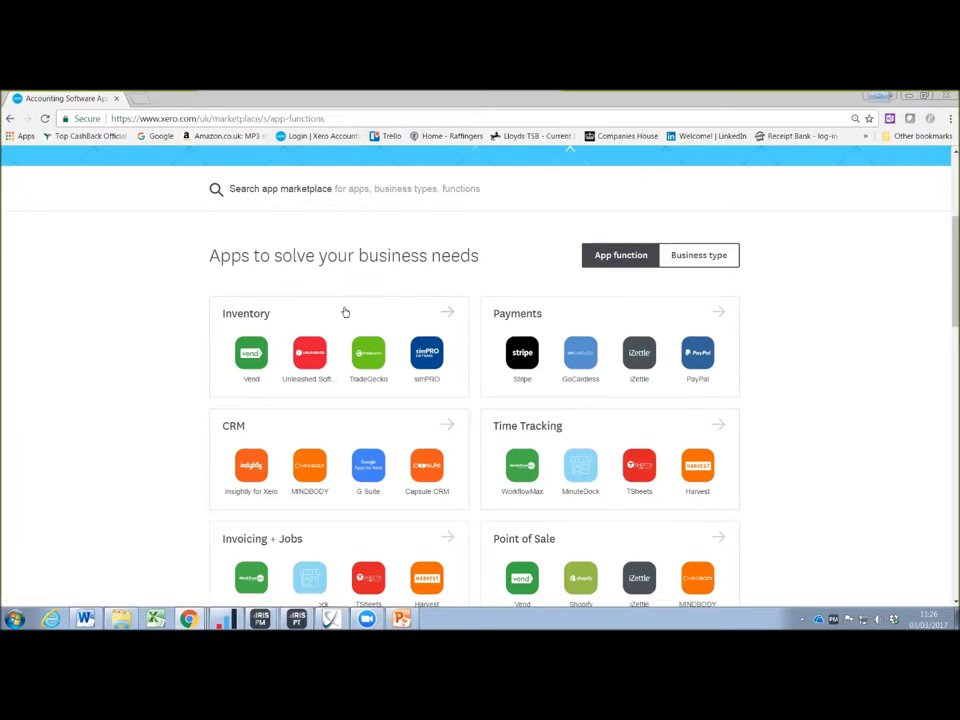
scroll(362, 355, "down", 2)
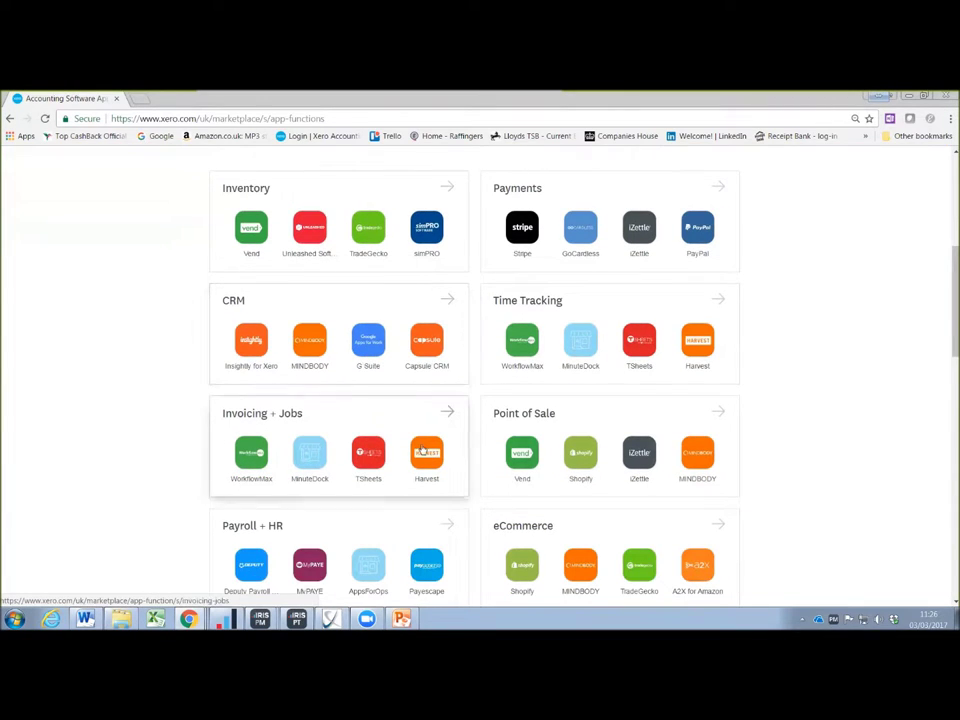
Open the Time Tracking category of the marketplace and look through its listed apps.
left_click(551, 303)
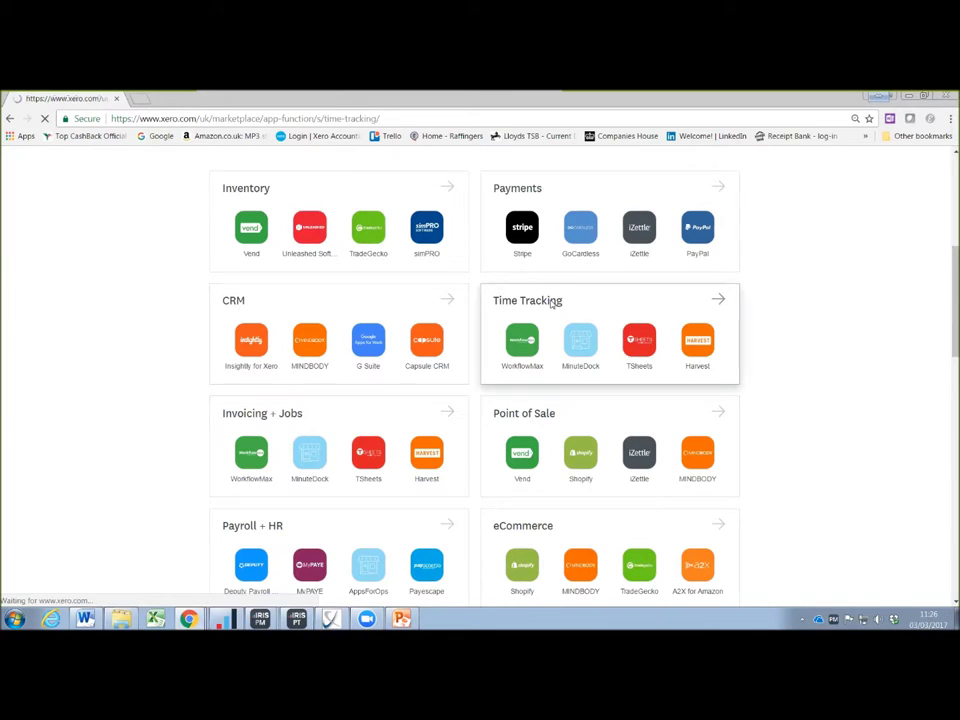
scroll(489, 401, "down", 3)
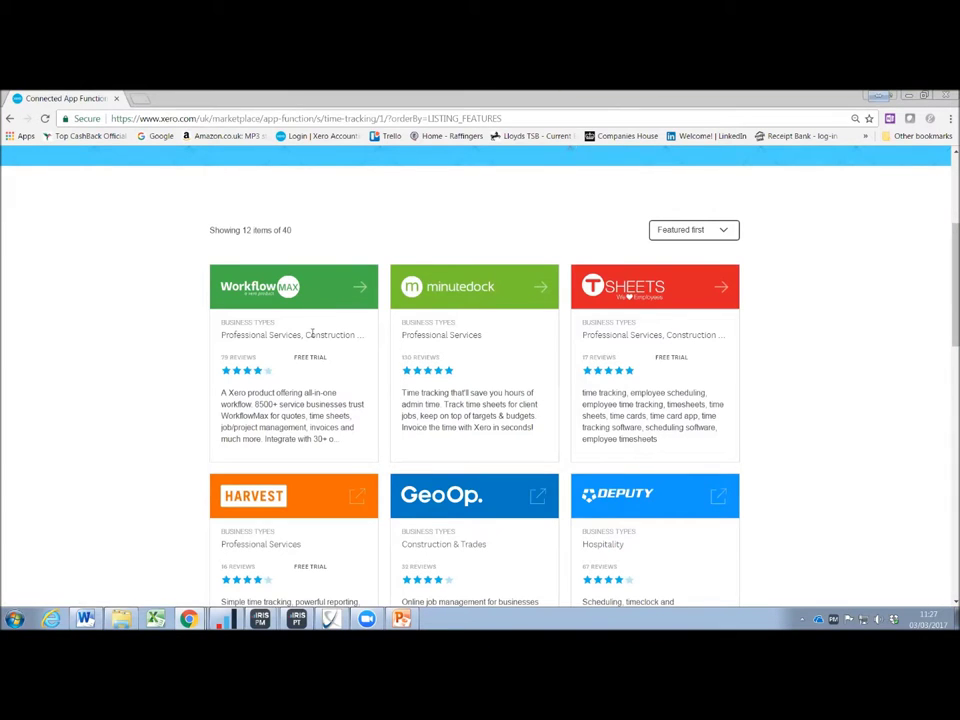
scroll(330, 340, "down", 3)
scroll(341, 345, "down", 6)
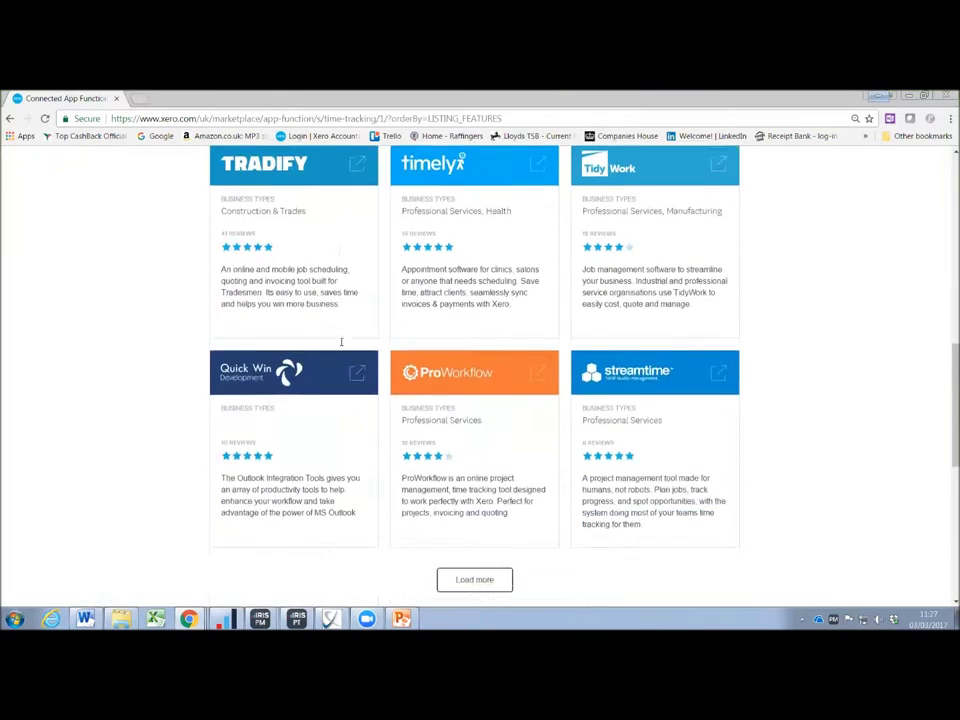
key("Home")
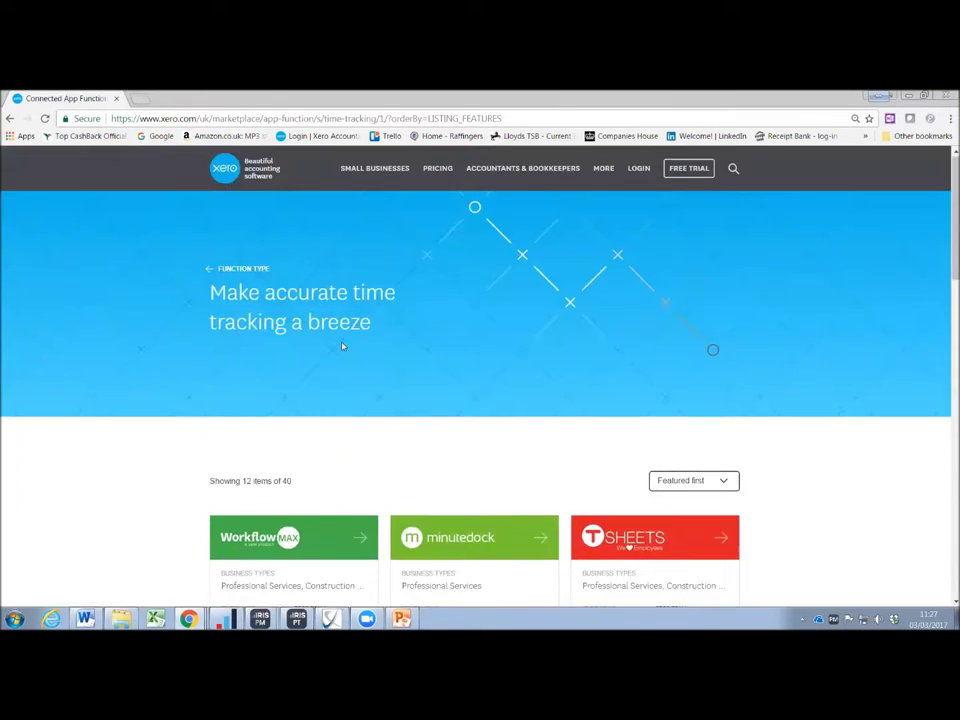
Return to the app function categories and look through the apps listed under eCommerce.
left_click(9, 119)
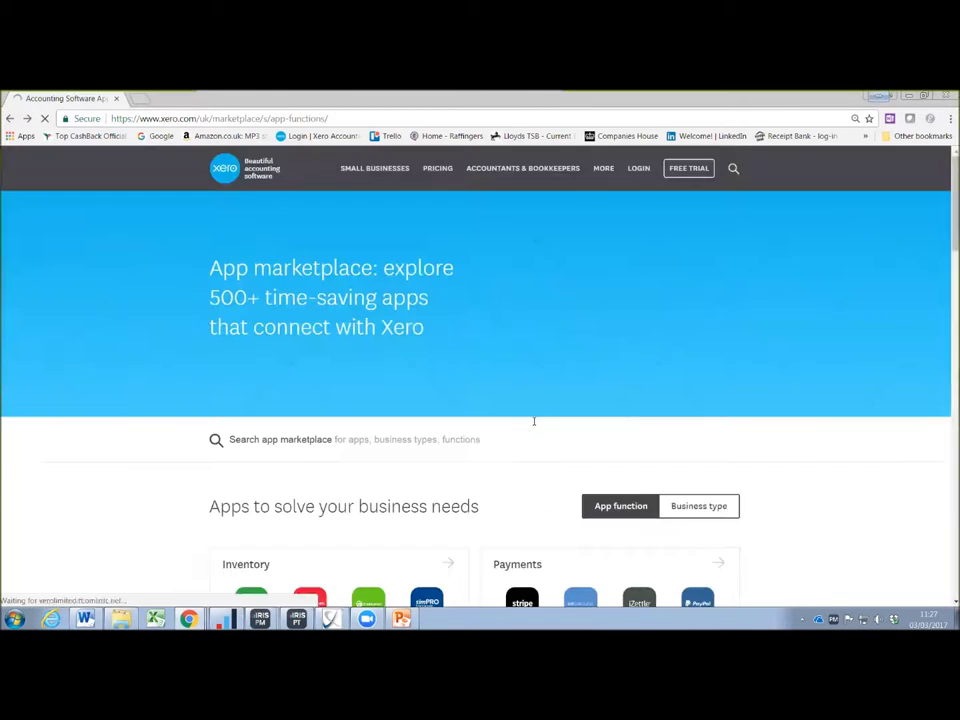
scroll(535, 418, "down", 4)
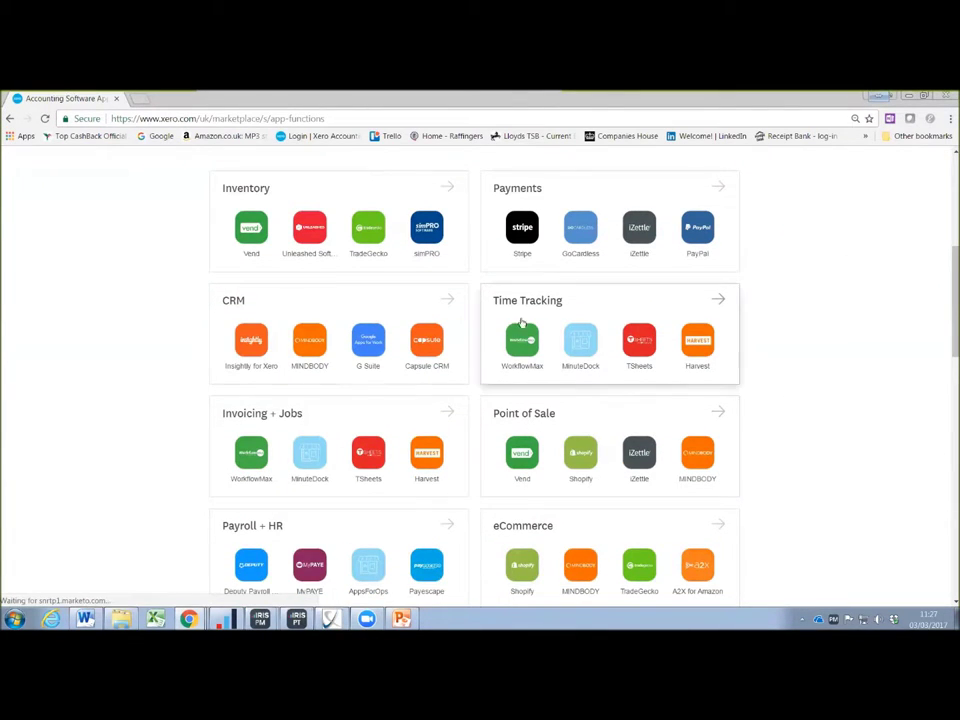
scroll(520, 500, "down", 3)
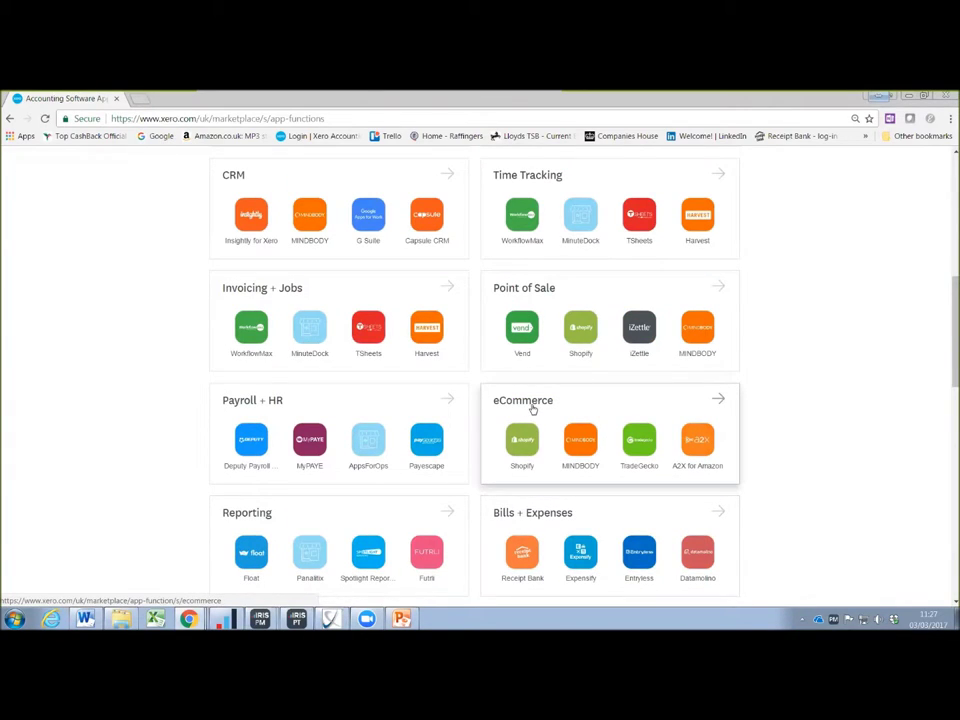
left_click(533, 407)
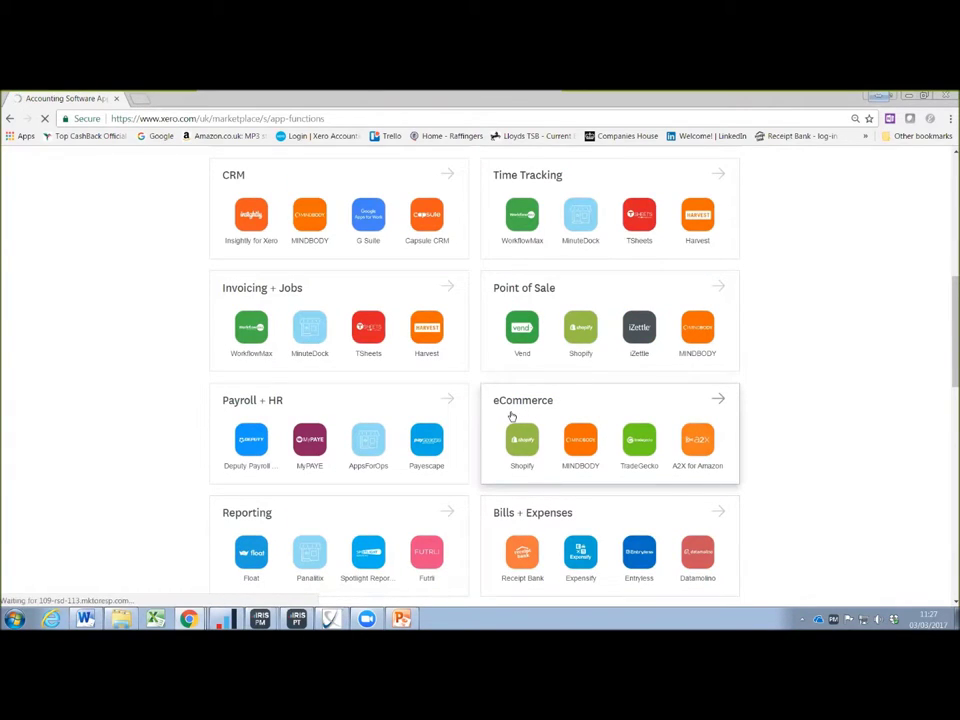
scroll(511, 416, "down", 2)
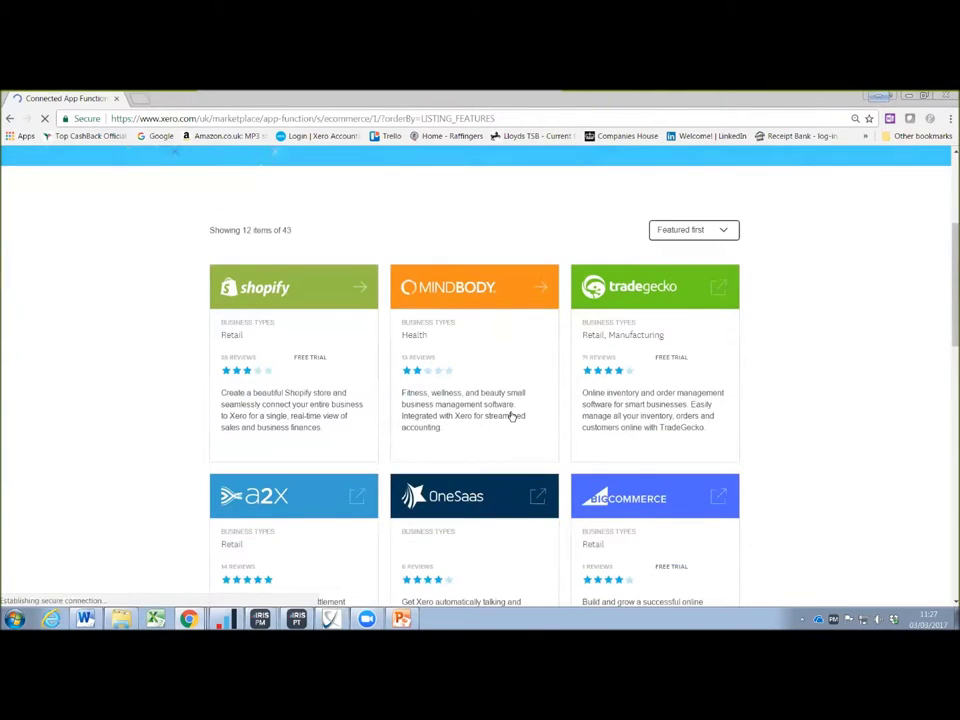
scroll(511, 416, "down", 1)
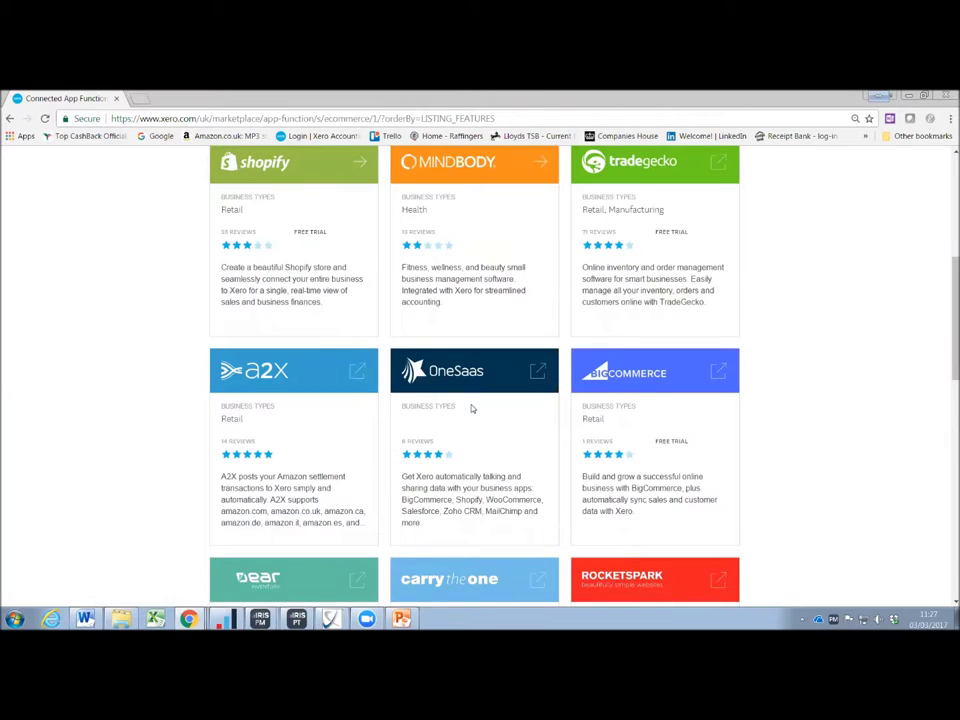
scroll(531, 414, "down", 3)
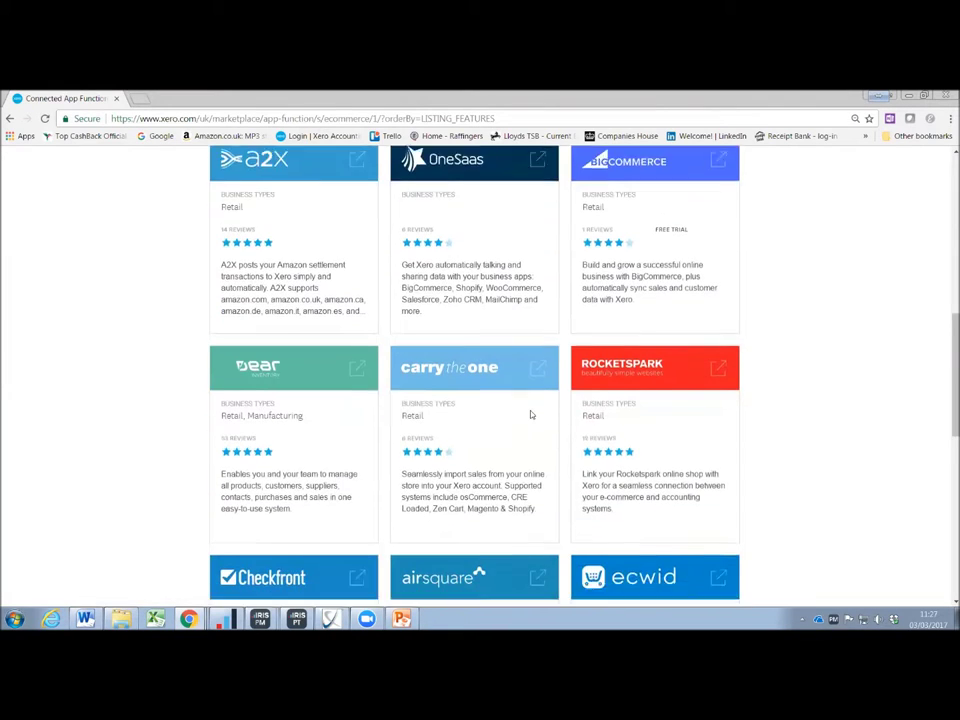
scroll(531, 414, "up", 7)
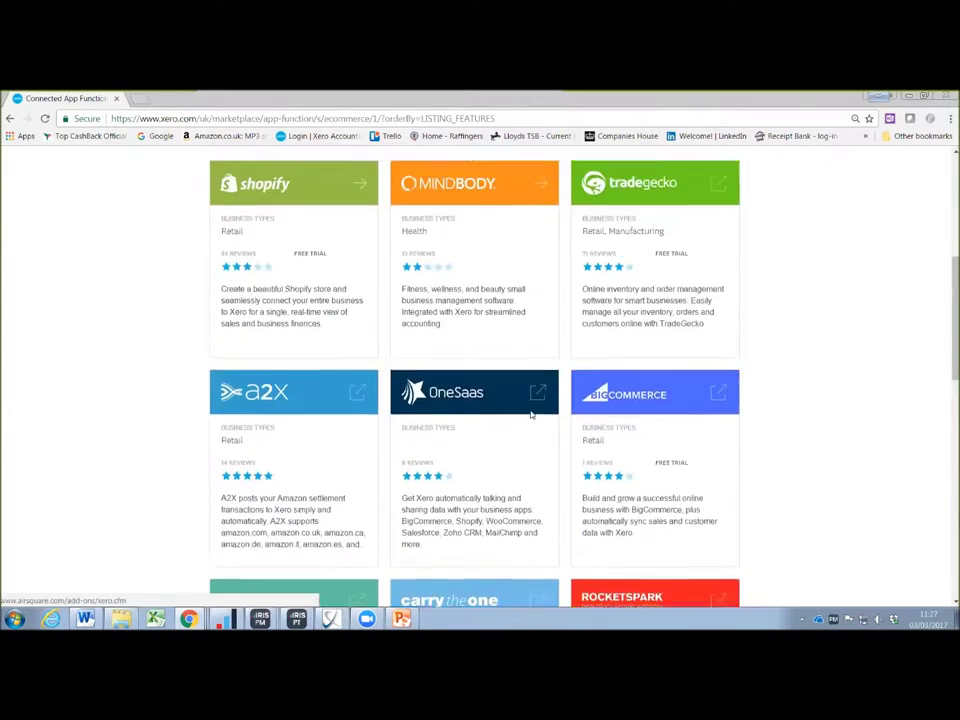
Return to the app function categories and look through the apps listed under Payments.
key("alt+Left")
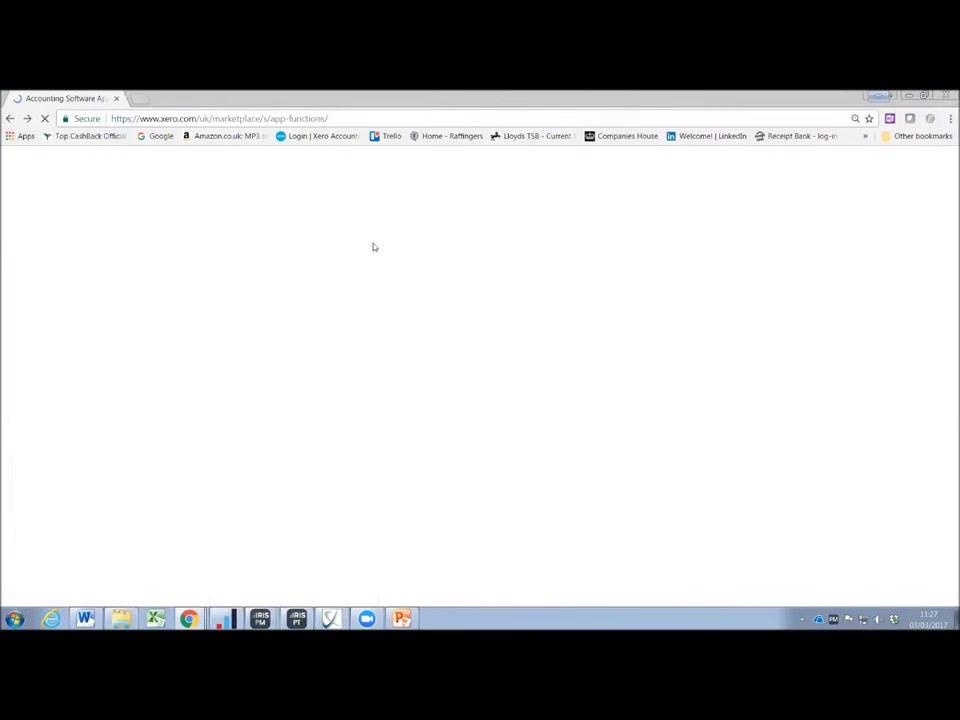
scroll(587, 472, "down", 3)
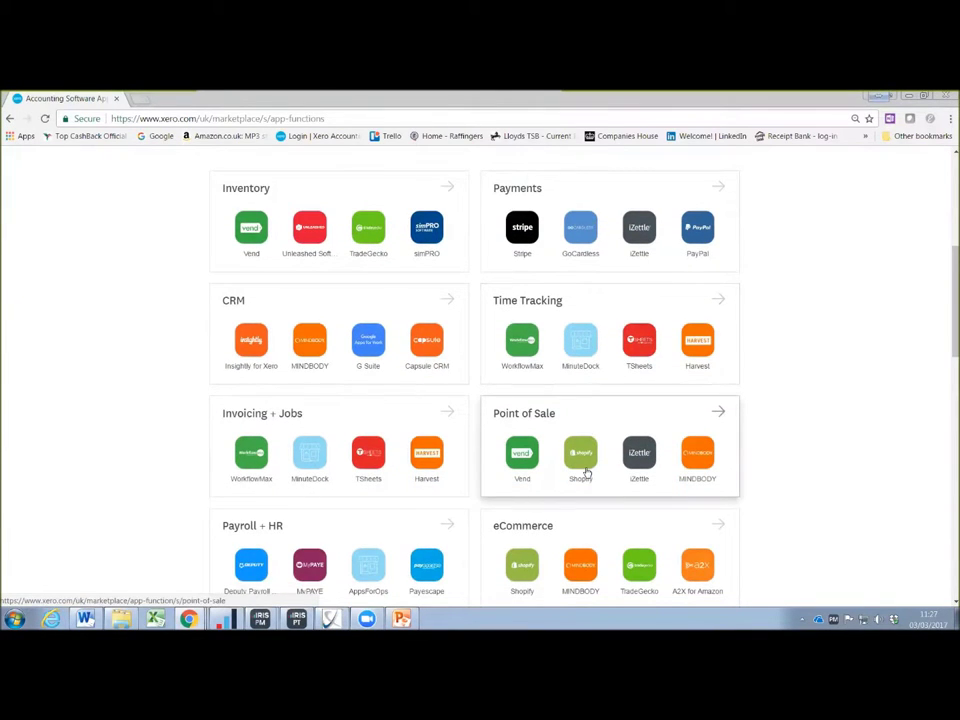
left_click(519, 196)
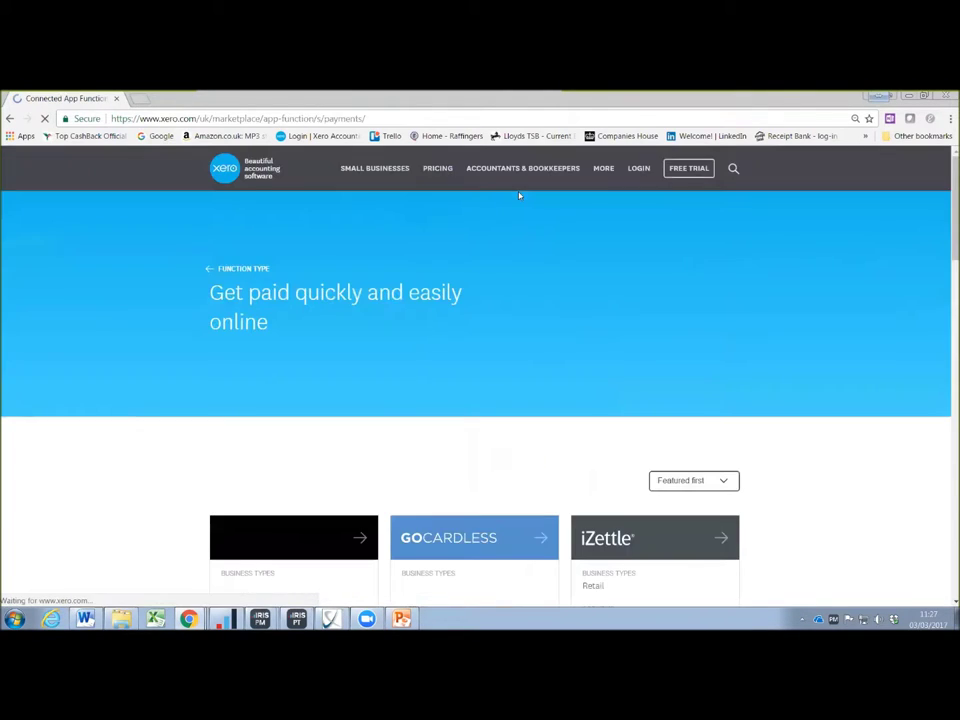
scroll(542, 388, "down", 3)
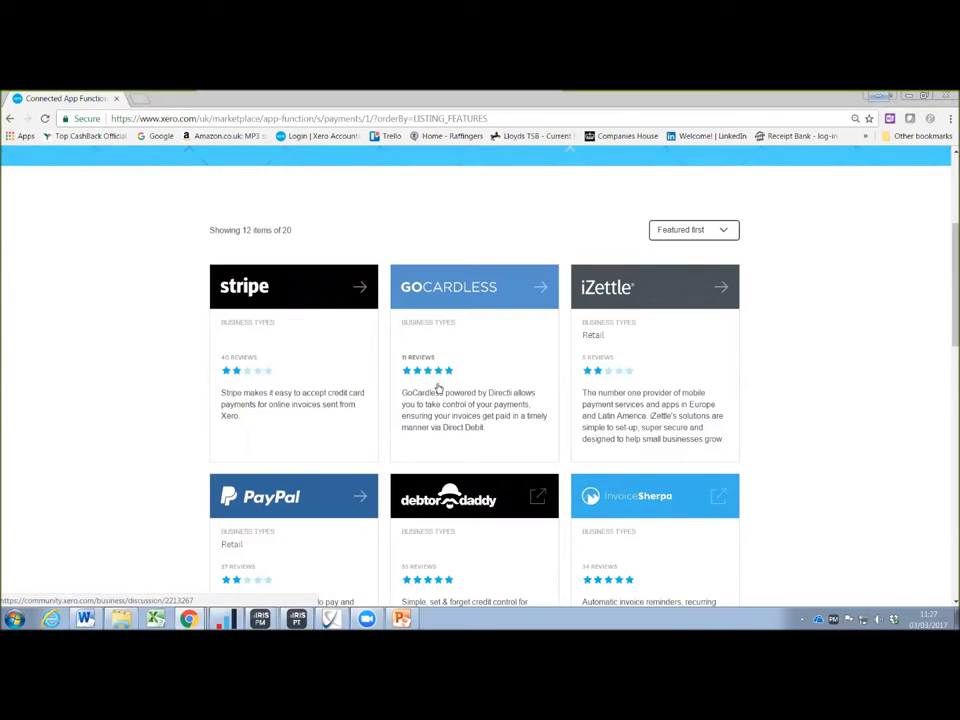
scroll(444, 377, "down", 2)
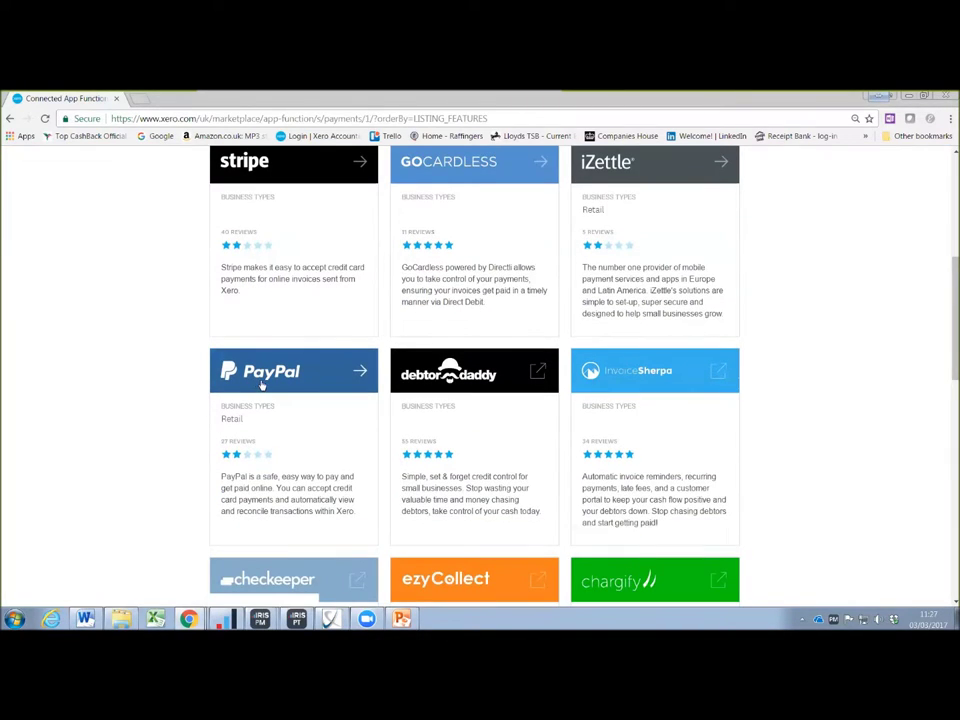
scroll(262, 385, "down", 2)
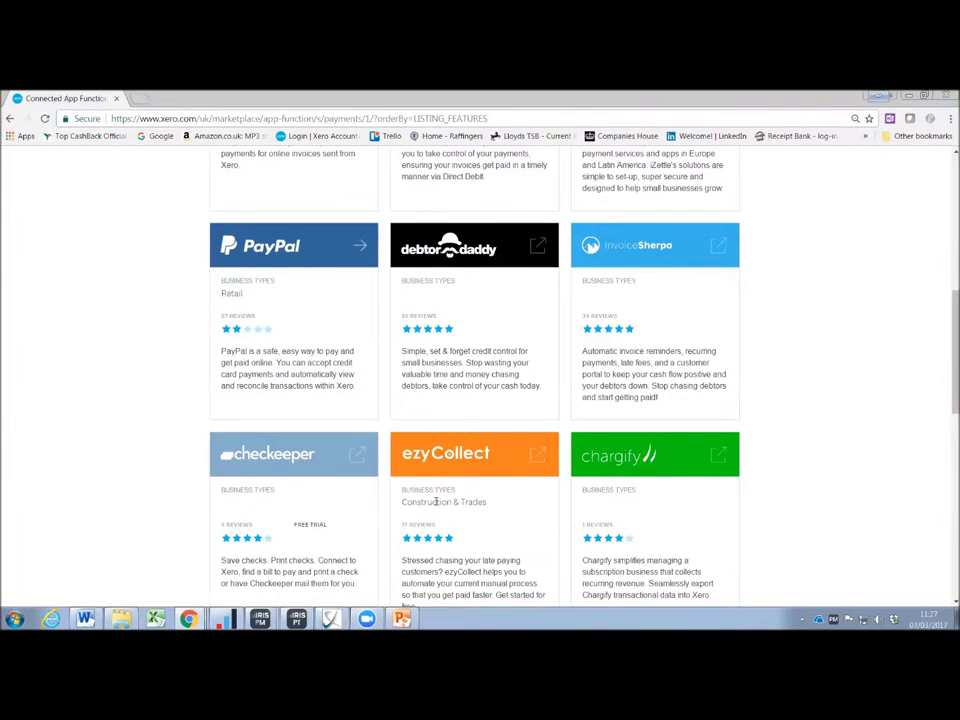
Return to the app function categories and open the Bills + Expenses category.
left_click(9, 118)
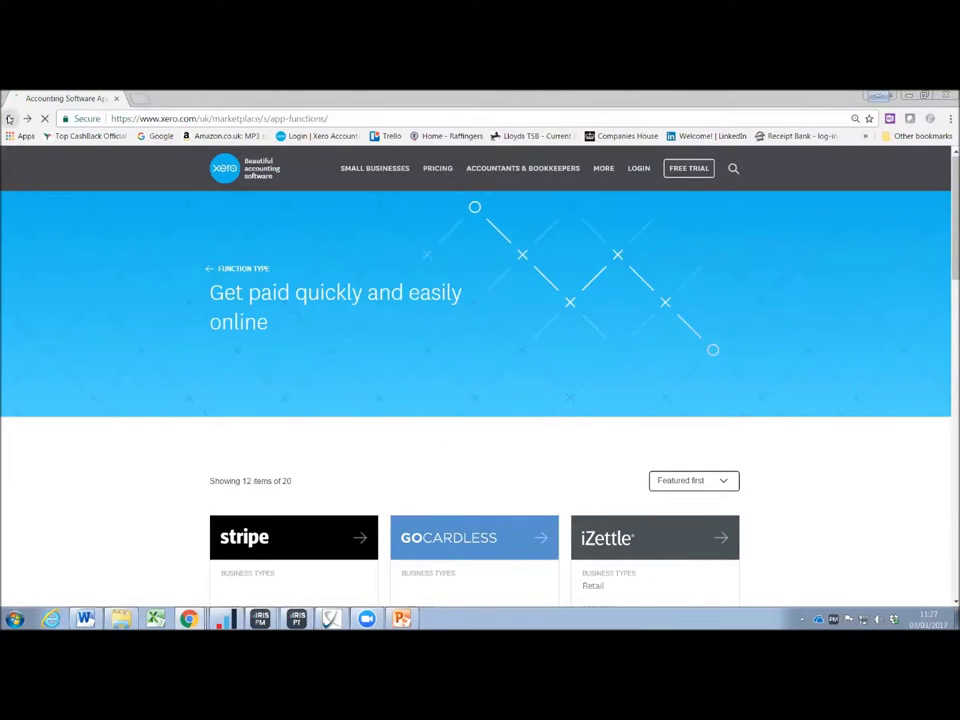
left_click(9, 118)
scroll(462, 385, "down", 2)
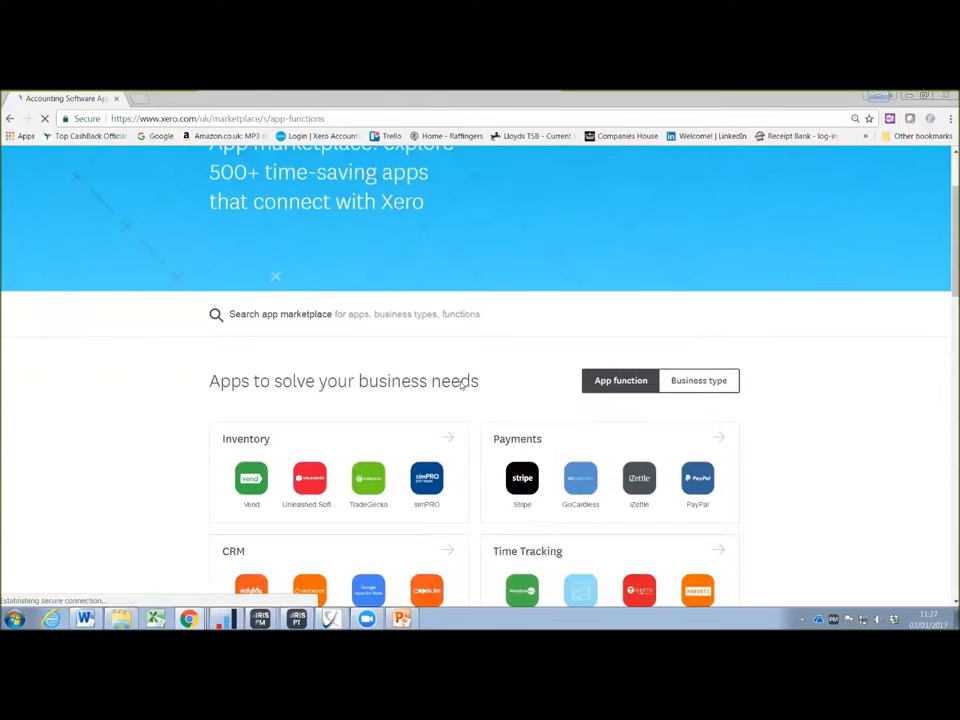
scroll(462, 385, "down", 4)
scroll(462, 387, "down", 2)
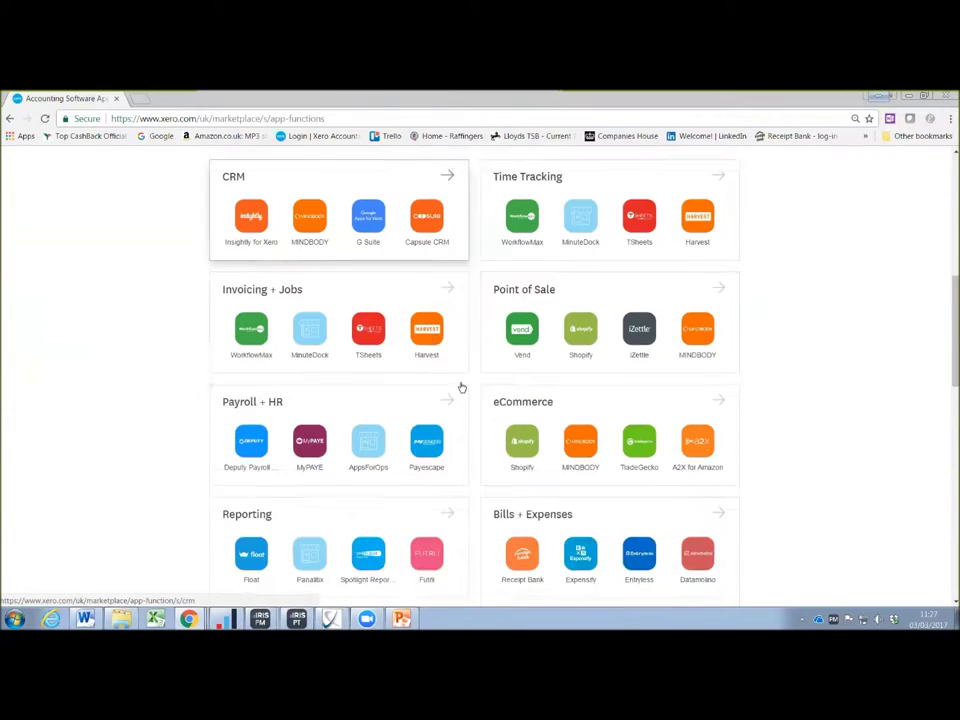
scroll(462, 387, "down", 4)
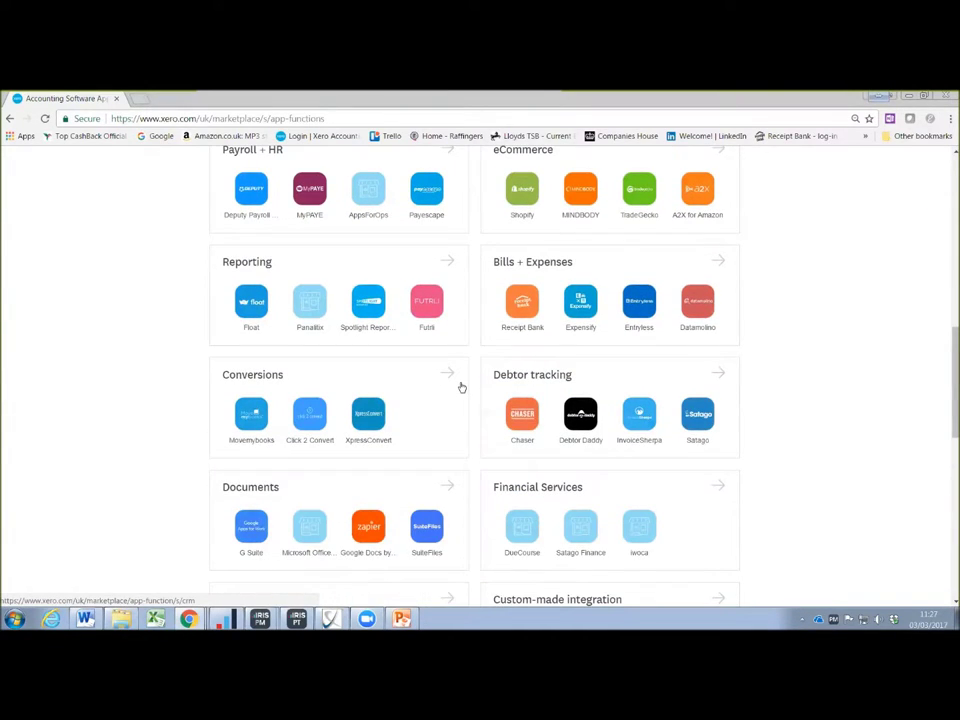
left_click(538, 268)
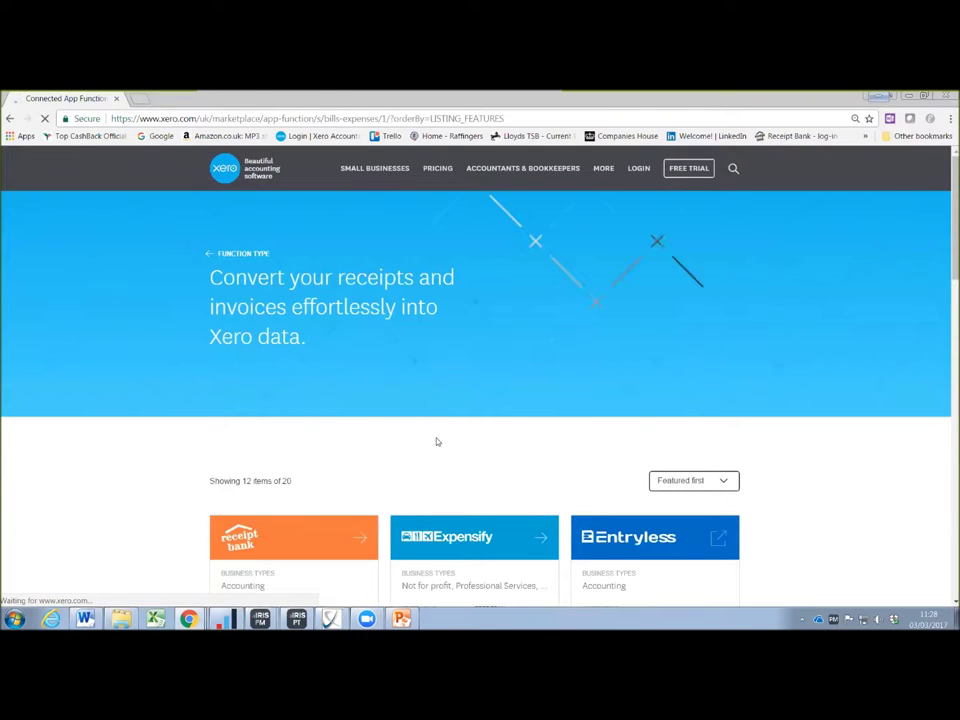
Examine the receipt and invoice capture apps listed under Bills + Expenses, including Receipt Bank, Expensify and AutoEntry.
scroll(436, 441, "down", 4)
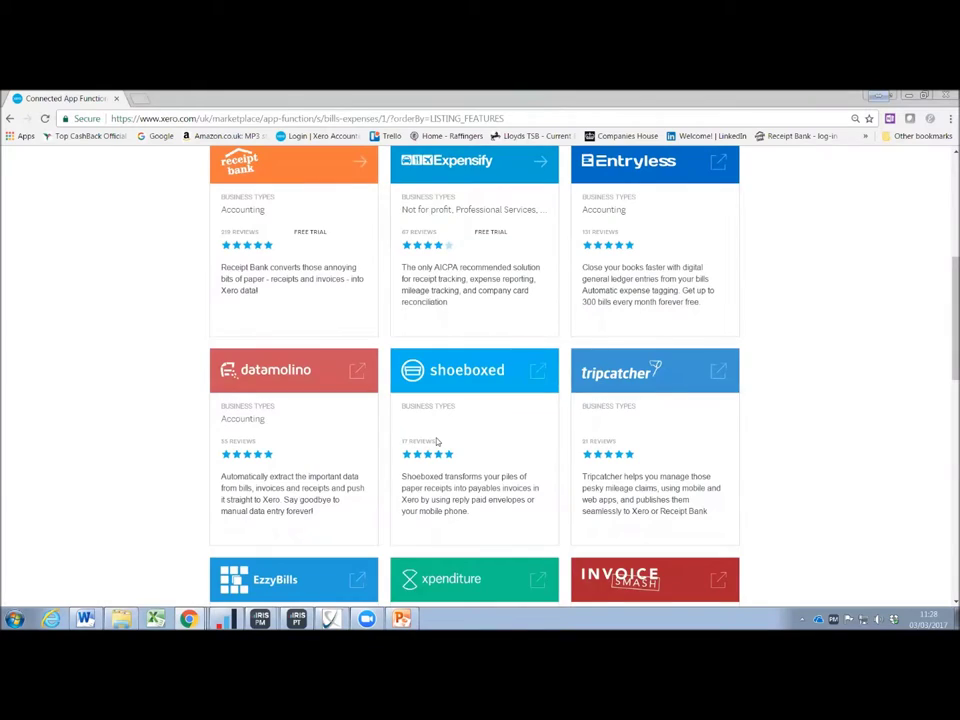
scroll(436, 441, "up", 1)
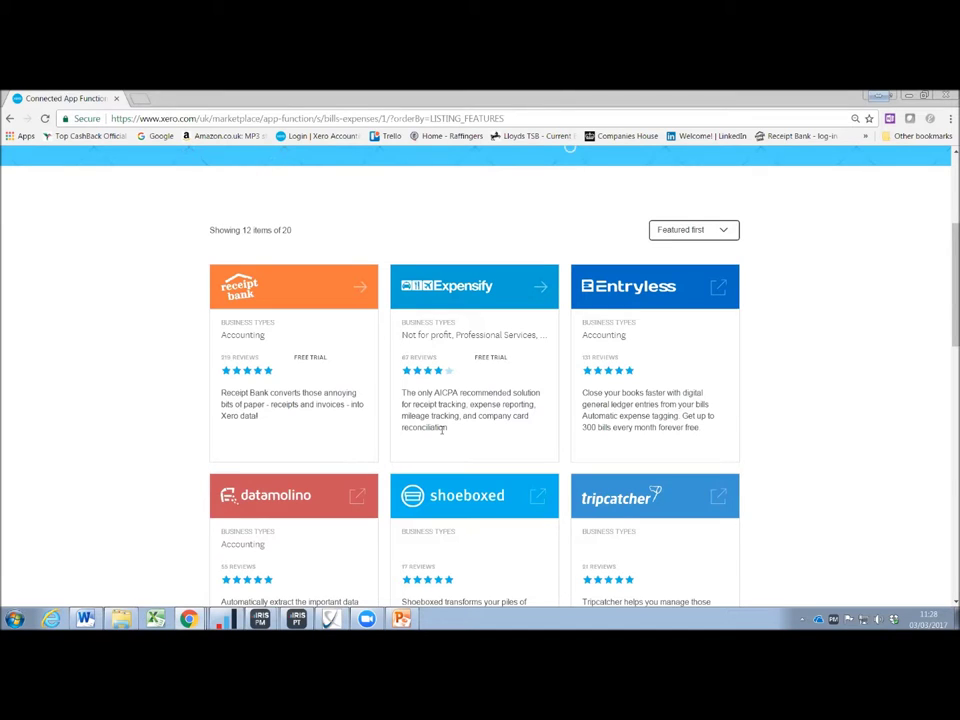
scroll(441, 430, "down", 1)
scroll(441, 431, "down", 1)
scroll(441, 431, "down", 2)
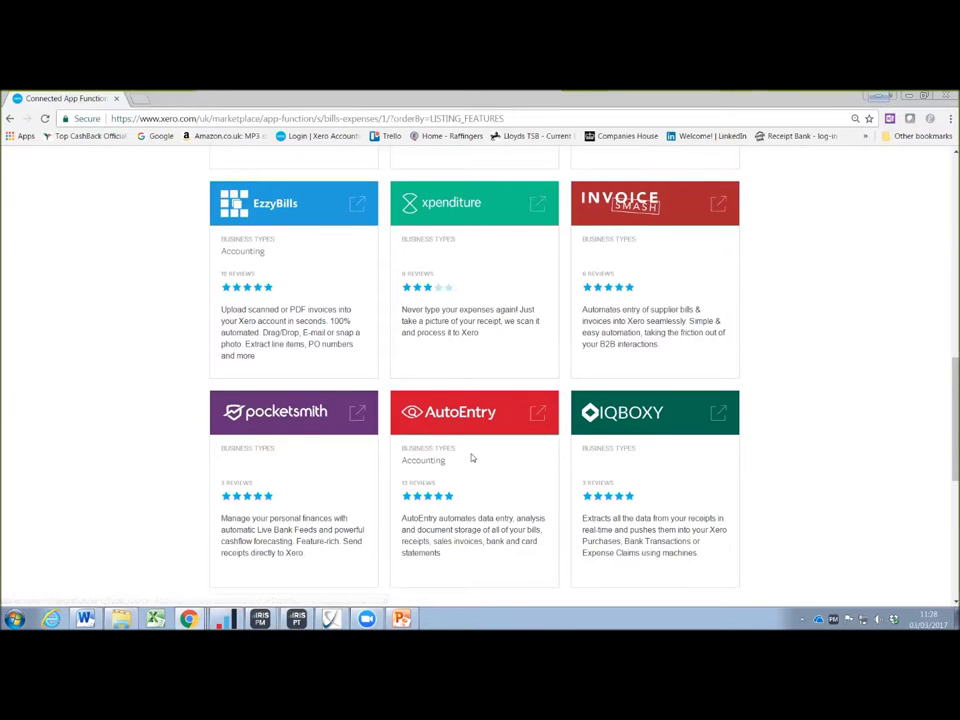
scroll(471, 458, "down", 1)
scroll(471, 458, "up", 10)
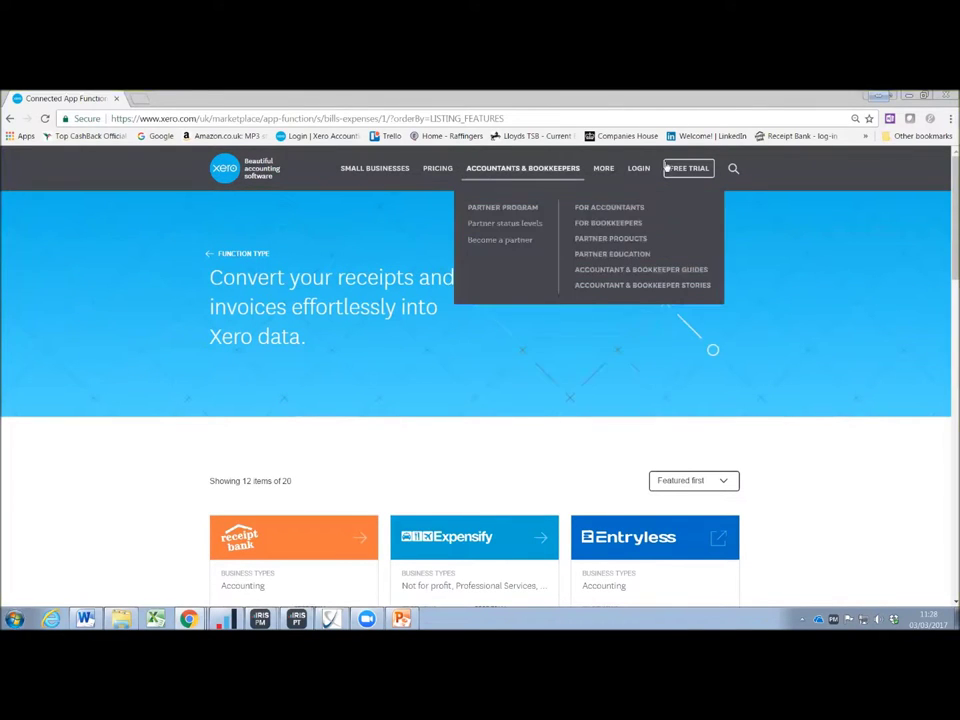
mouse_move(603, 168)
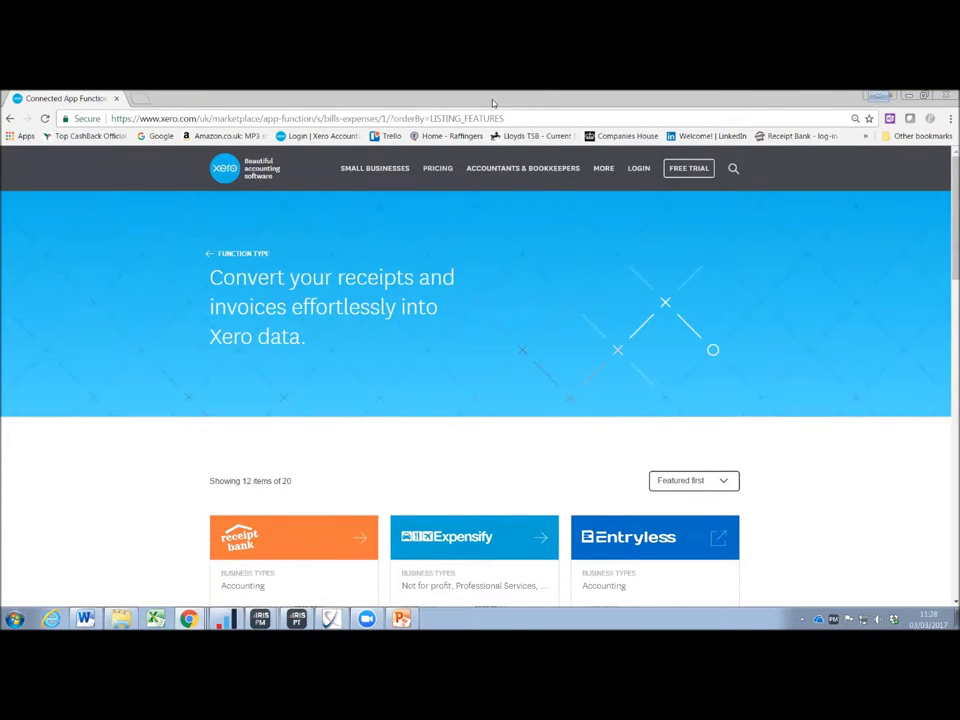
Switch back to the Xero demo company in Chrome and open its Inventory page.
key("alt+Tab")
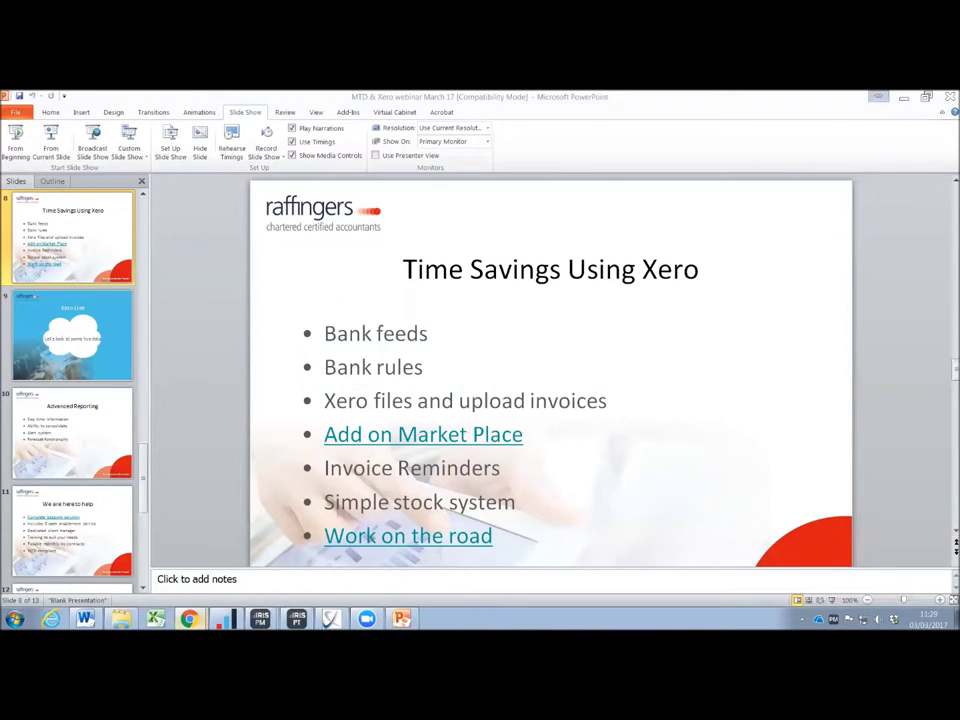
left_click(189, 619)
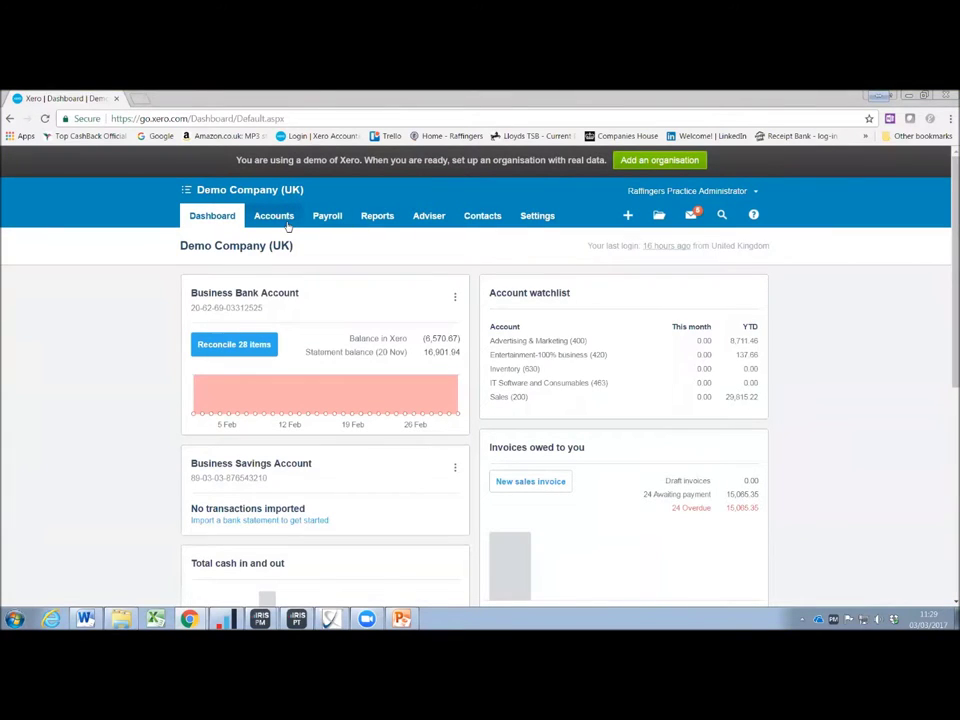
left_click(285, 220)
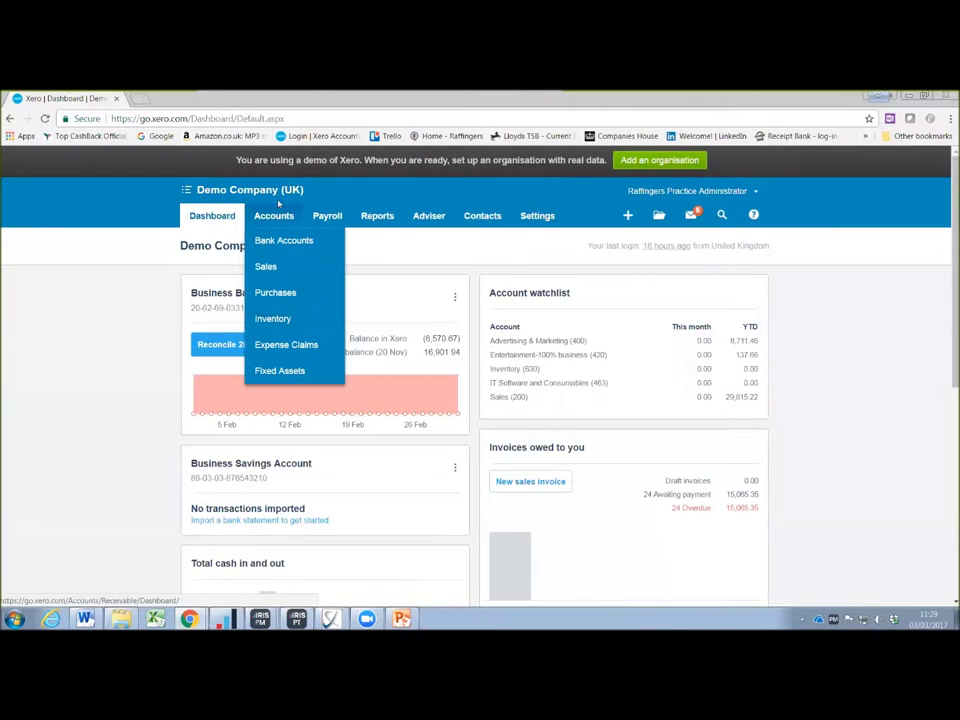
left_click(272, 321)
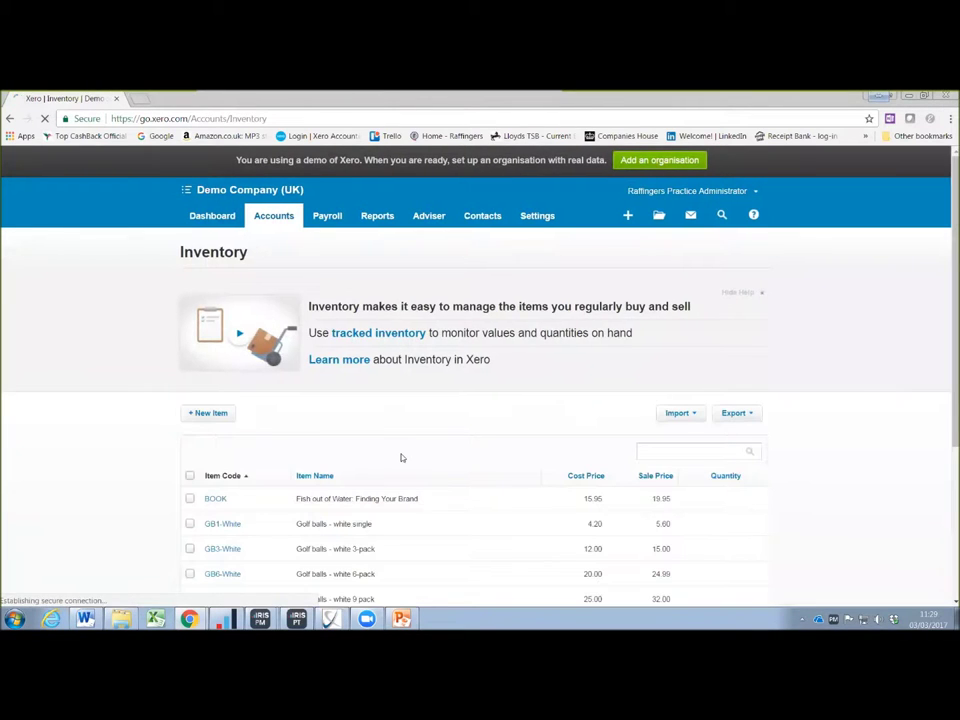
Look through the inventory item list and the blank New Item form, closing the form without saving.
scroll(396, 458, "down", 2)
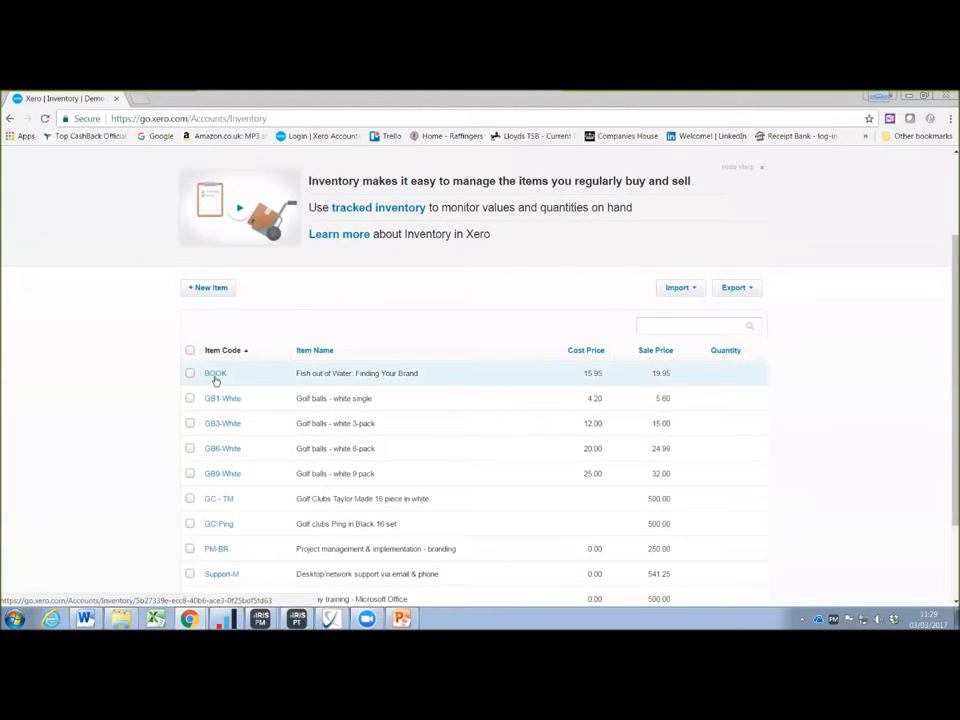
left_click(209, 288)
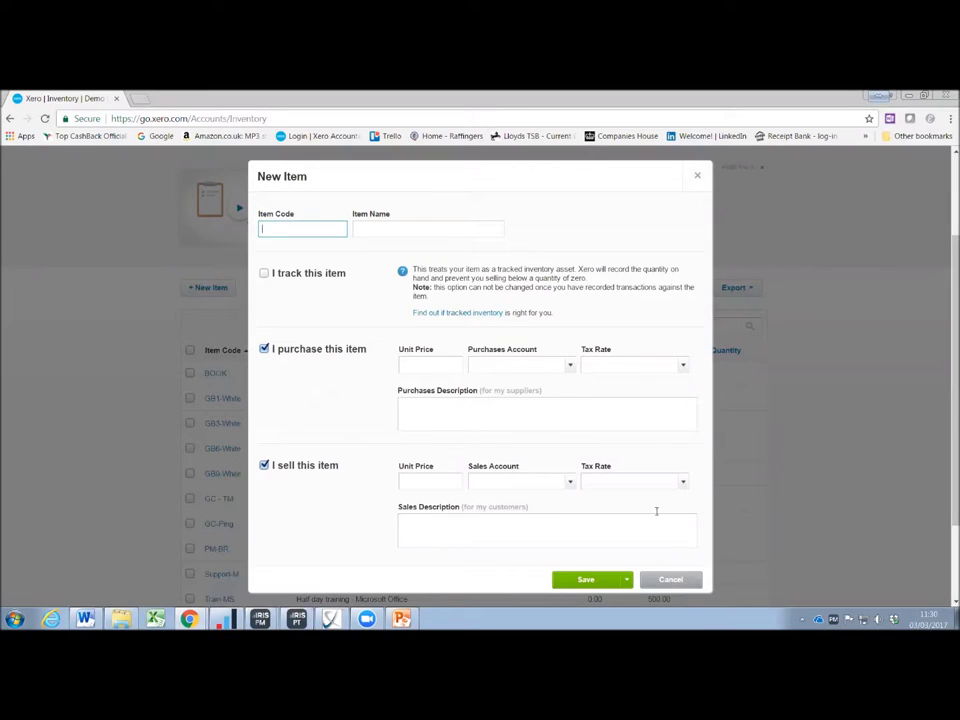
left_click(670, 580)
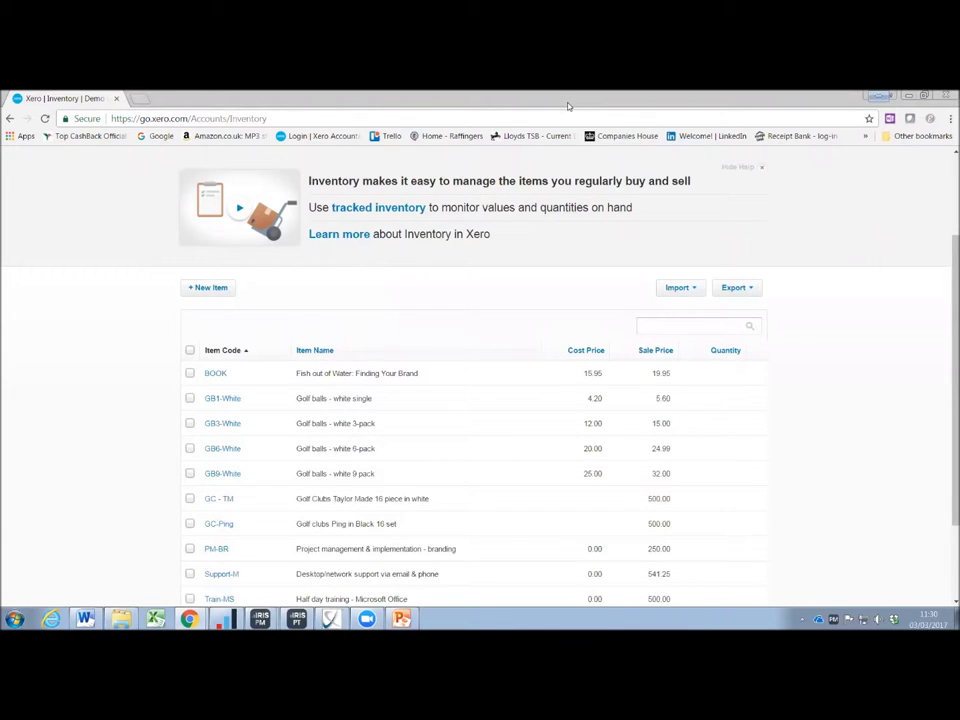
Resume the PowerPoint slide show from the Time Savings Using Xero slide and watch its linked Work on the road video in full screen.
left_click(401, 619)
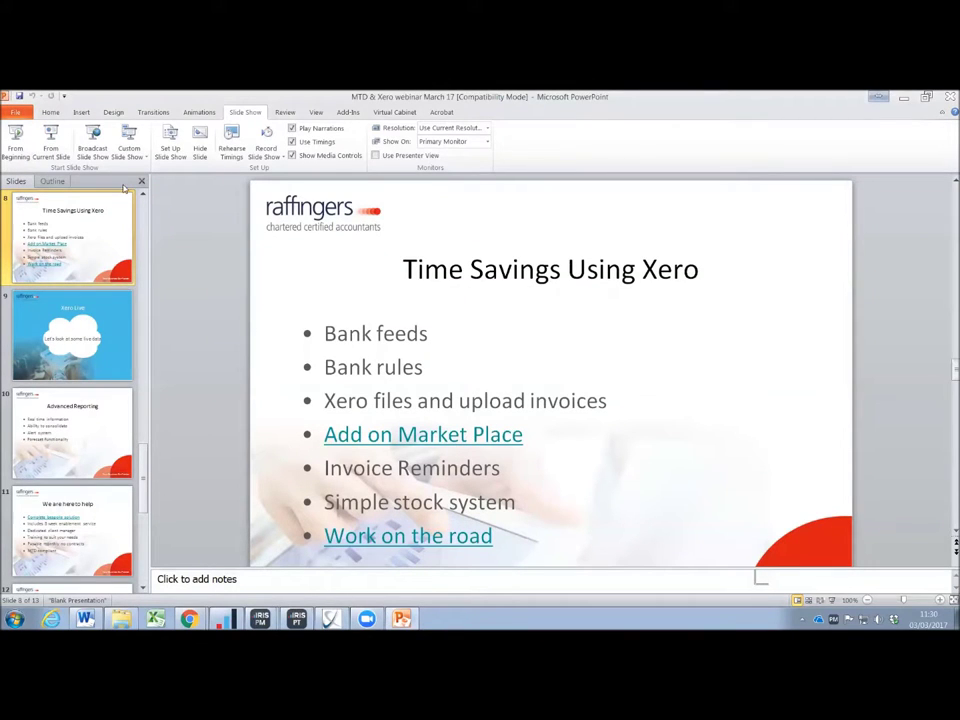
left_click(51, 140)
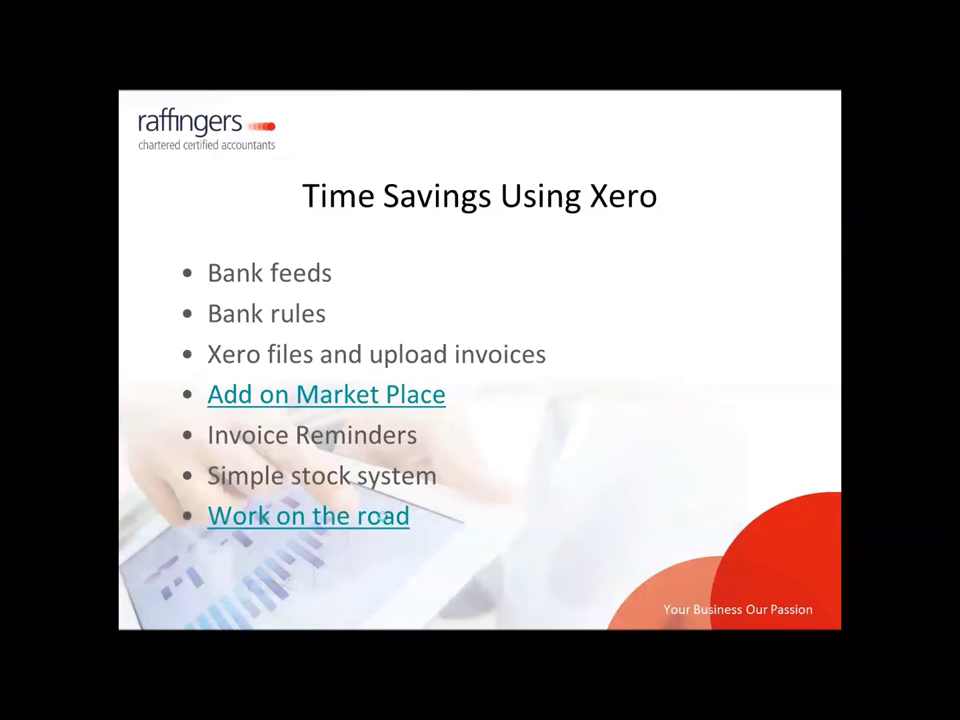
left_click(384, 518)
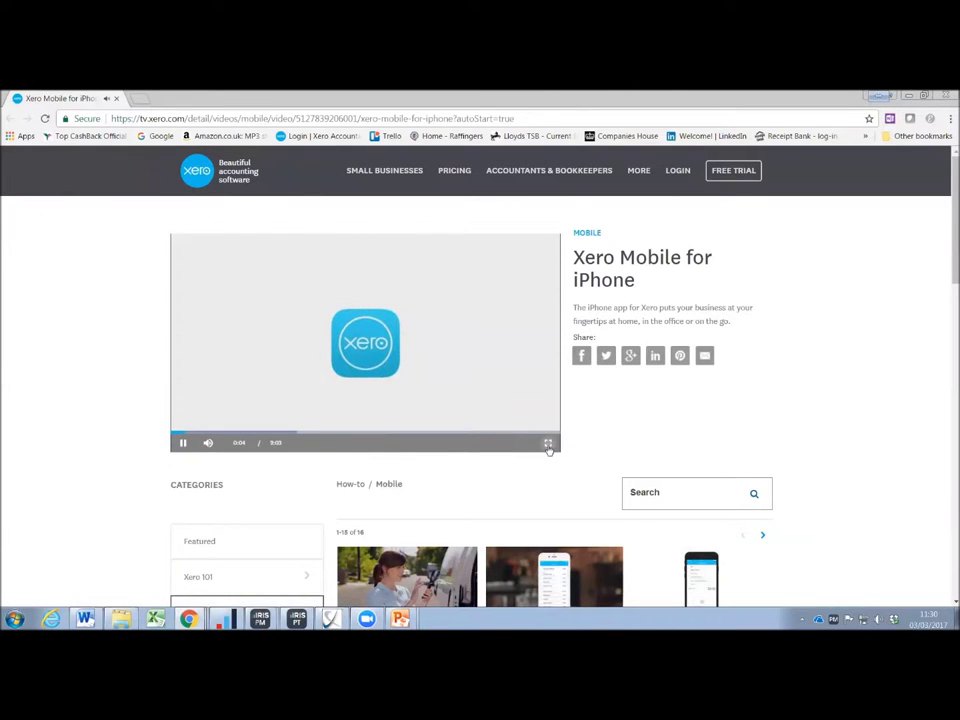
left_click(548, 442)
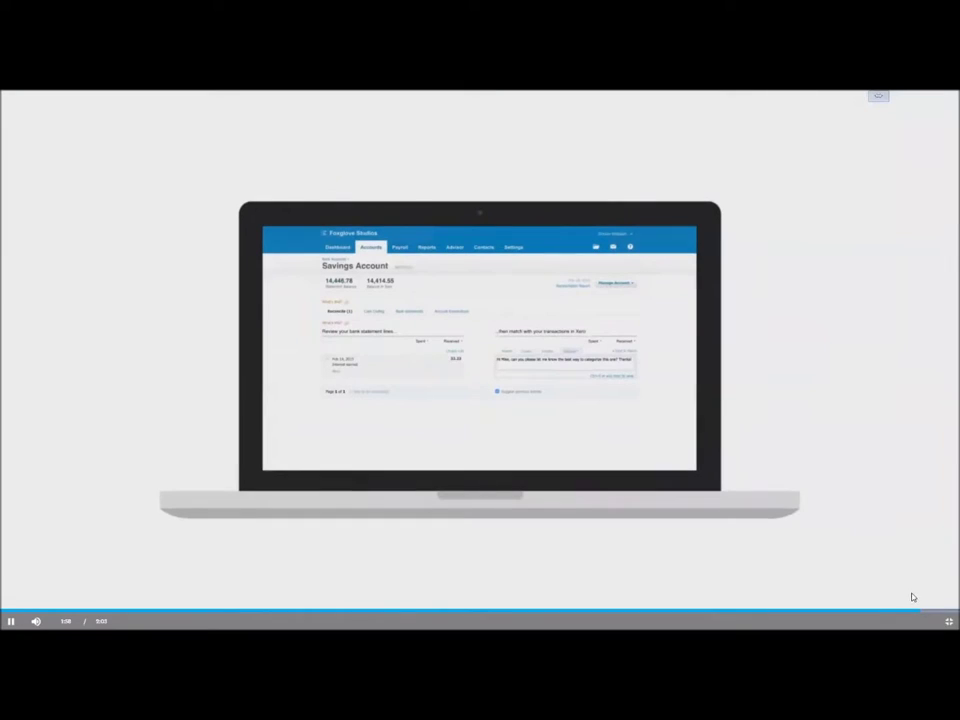
key("Escape")
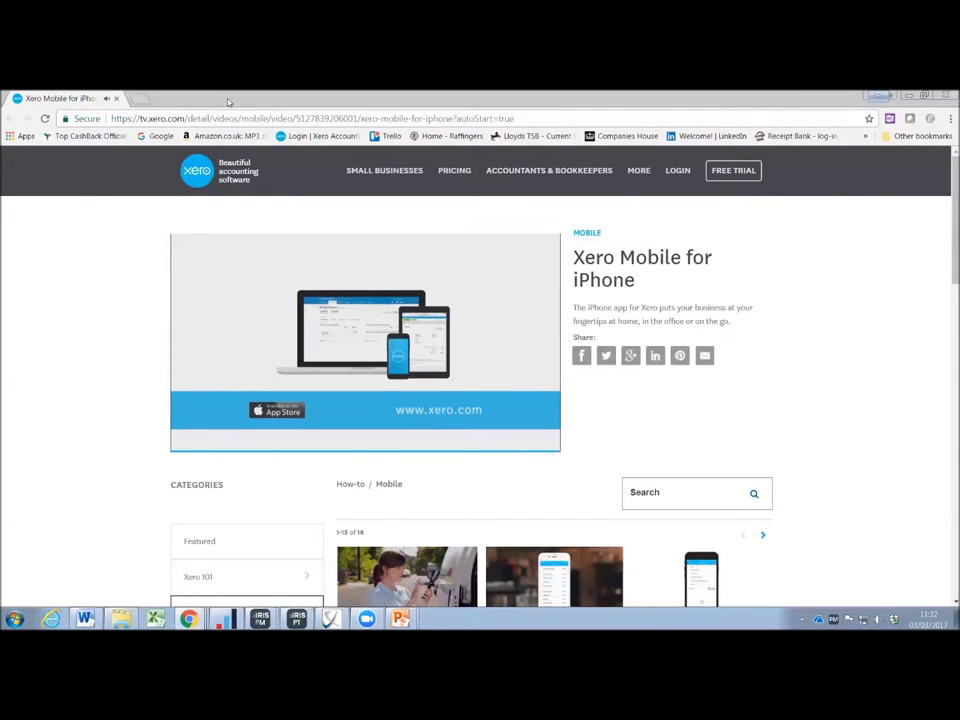
Return to the running slide show and advance past the Xero Live slide to the Advanced Reporting slide.
left_click(878, 96)
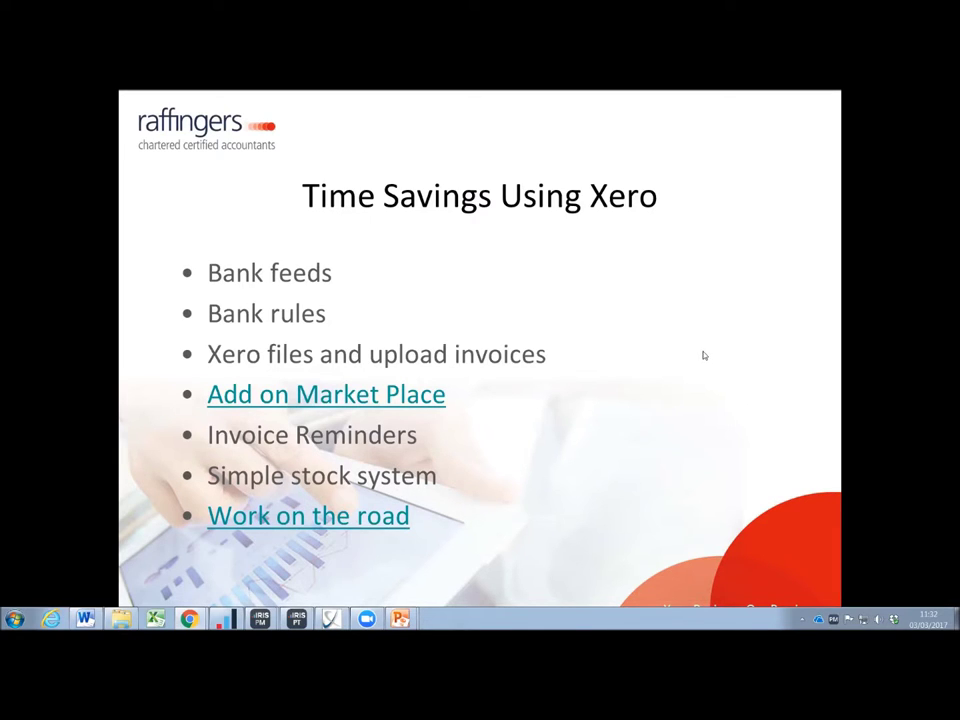
key("Right")
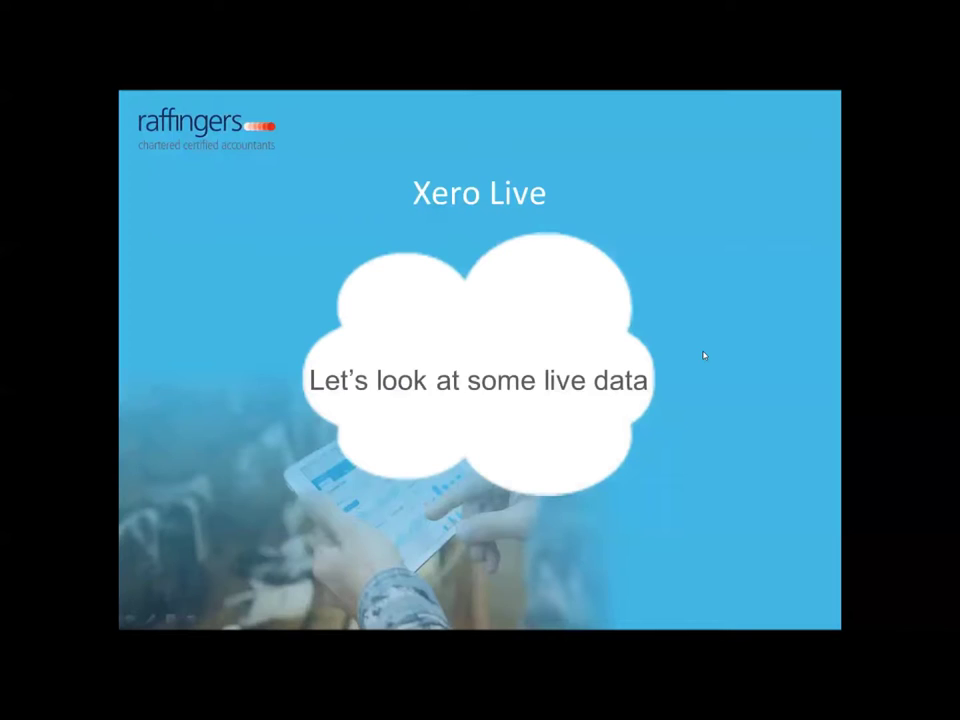
key("Right")
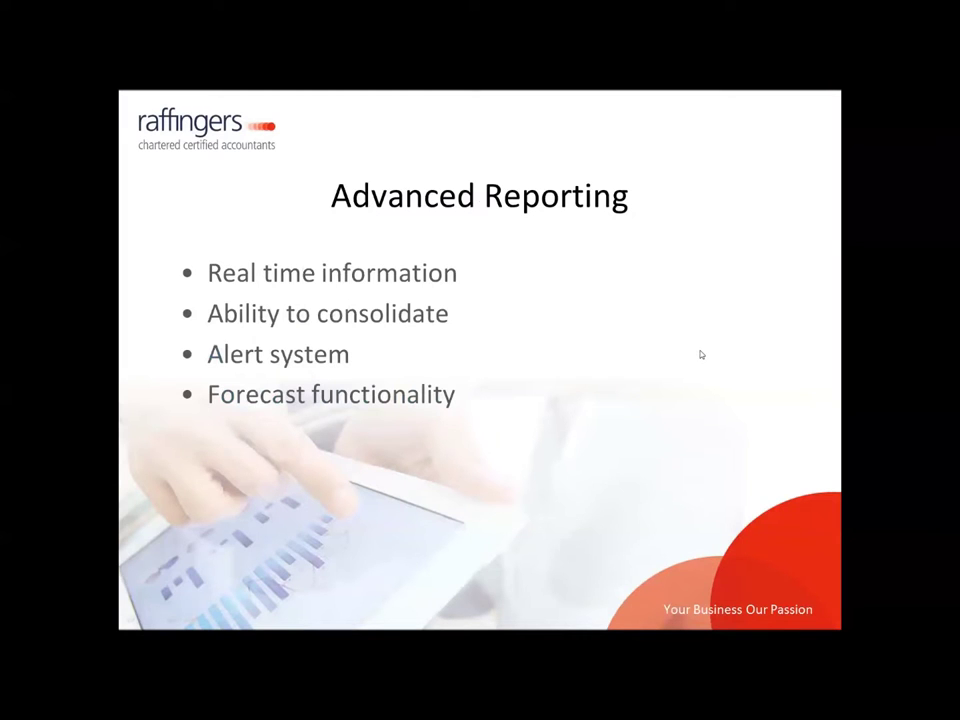